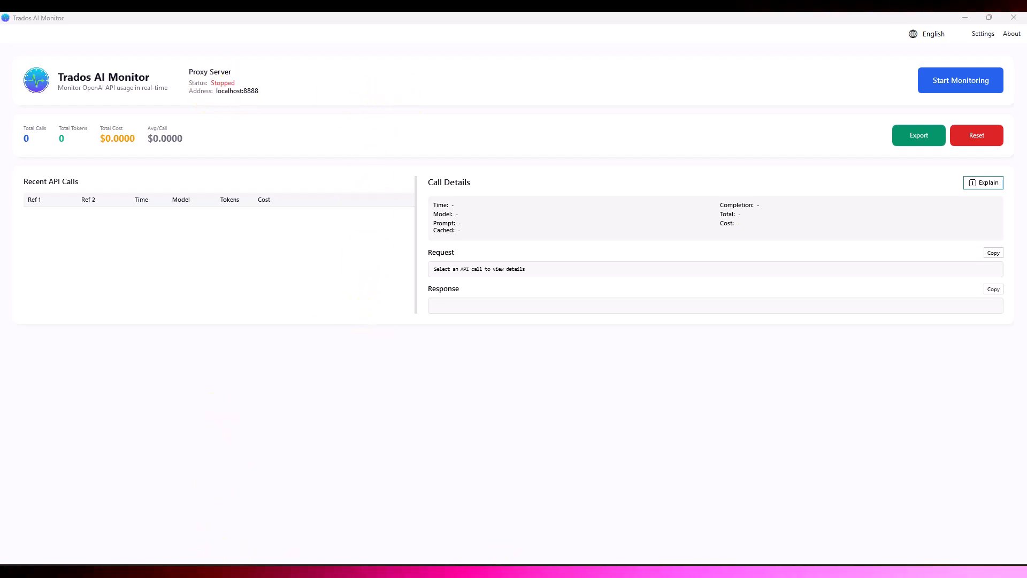
Step: Bring the Windows proxy settings window fully into view and maximise it
{"action": "left_click_drag", "start_coordinate": [353, 572], "coordinate": [577, 85]}
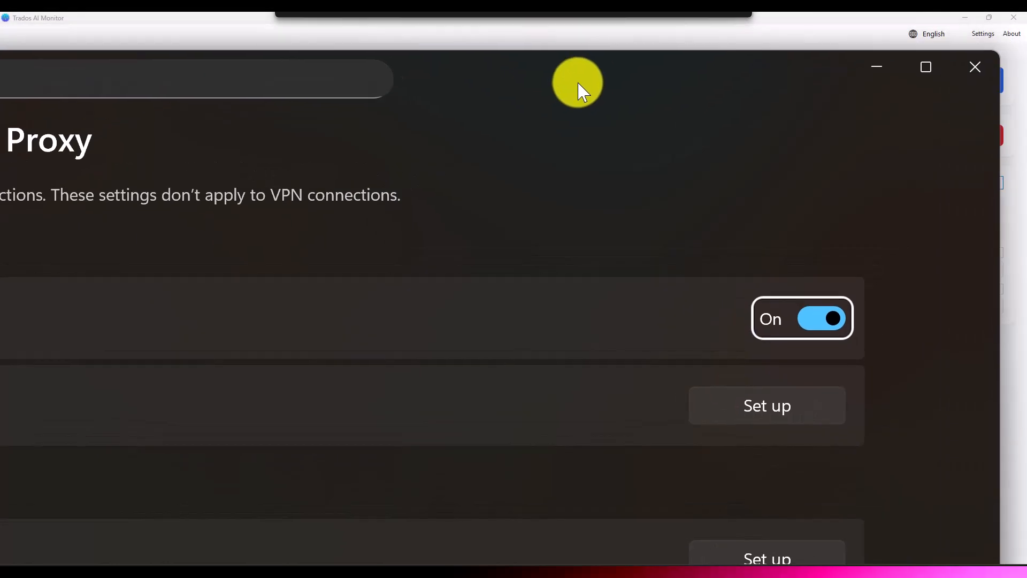
{"action": "key", "text": "alt+F4"}
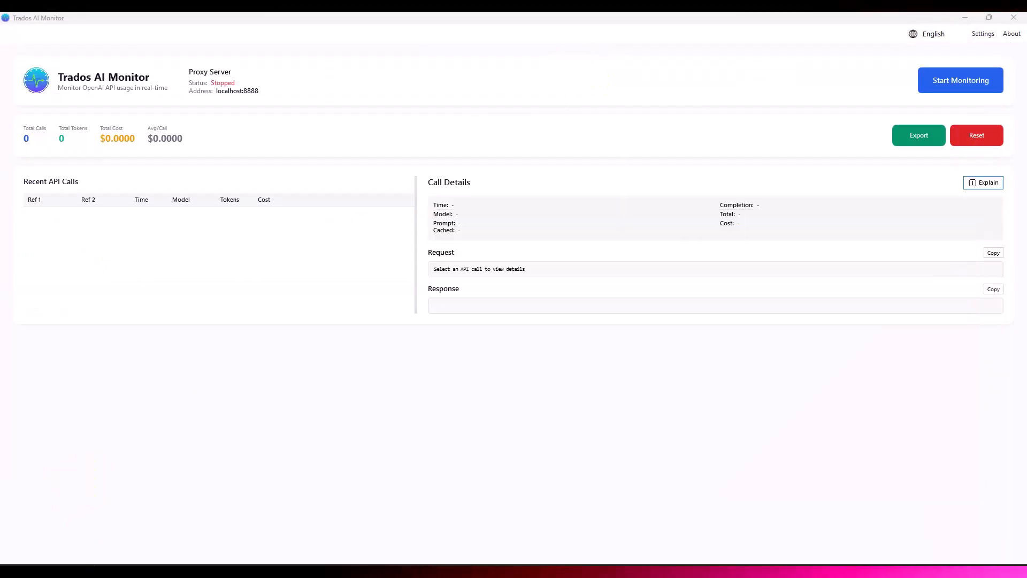
{"action": "left_click_drag", "start_coordinate": [0, 577], "coordinate": [406, 107]}
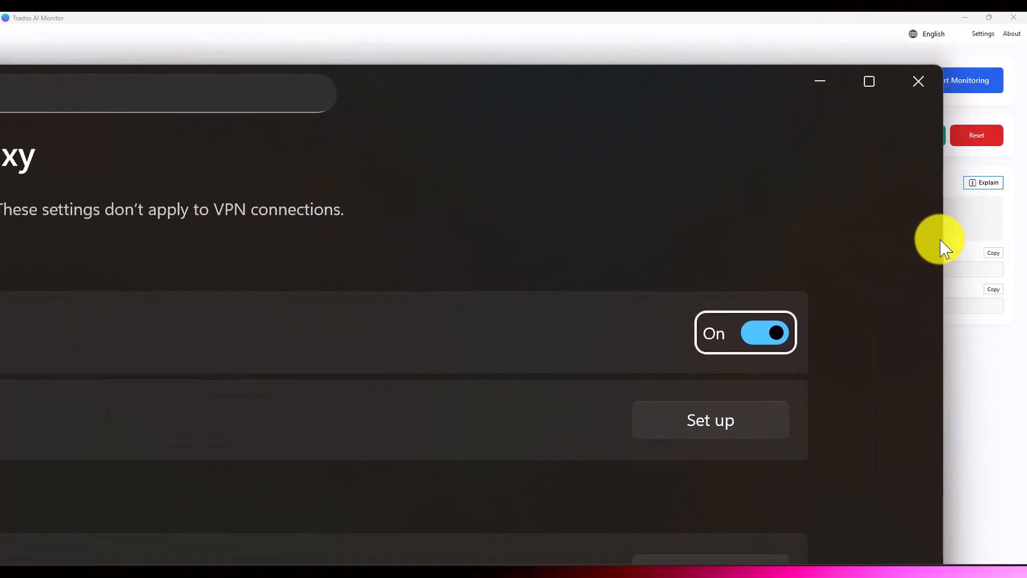
{"action": "left_click_drag", "start_coordinate": [932, 240], "coordinate": [202, 247]}
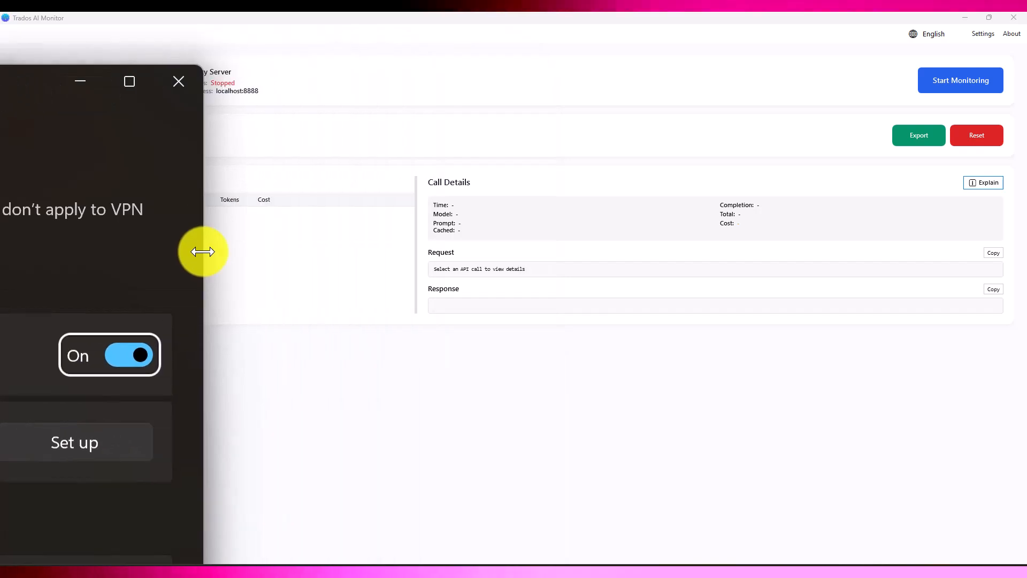
{"action": "left_click_drag", "start_coordinate": [27, 87], "coordinate": [753, 76]}
{"action": "double_click", "coordinate": [731, 69]}
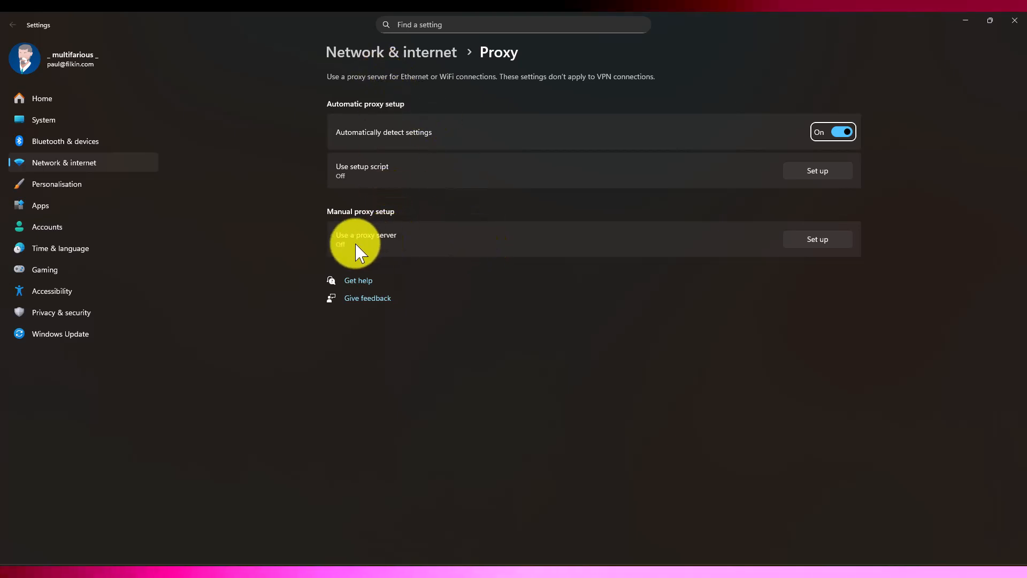
Step: Inspect the manual proxy server setup, cancel it without saving and minimise the proxy settings window
{"action": "left_click", "coordinate": [811, 246]}
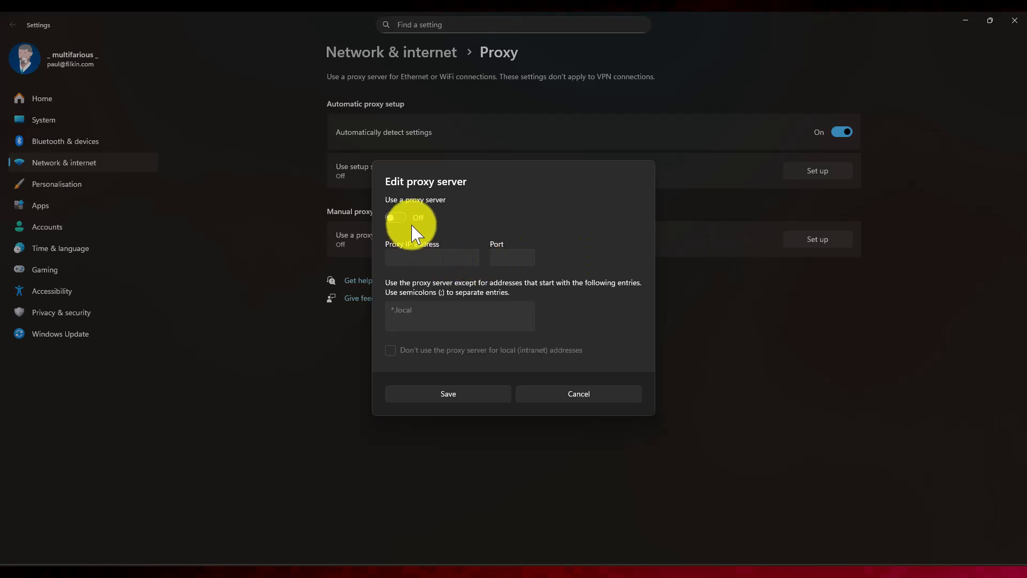
{"action": "left_click", "coordinate": [582, 402]}
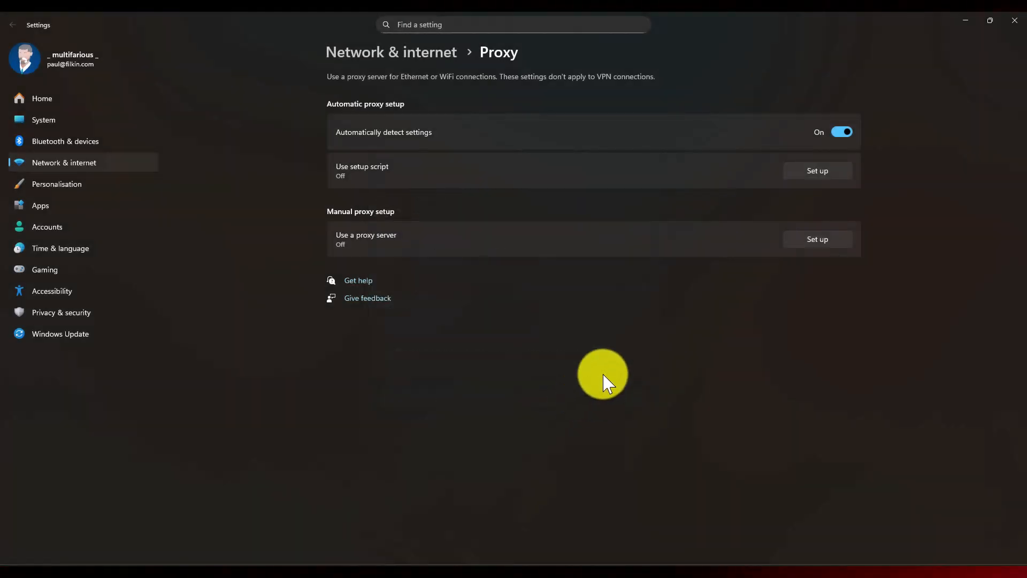
{"action": "left_click", "coordinate": [967, 24]}
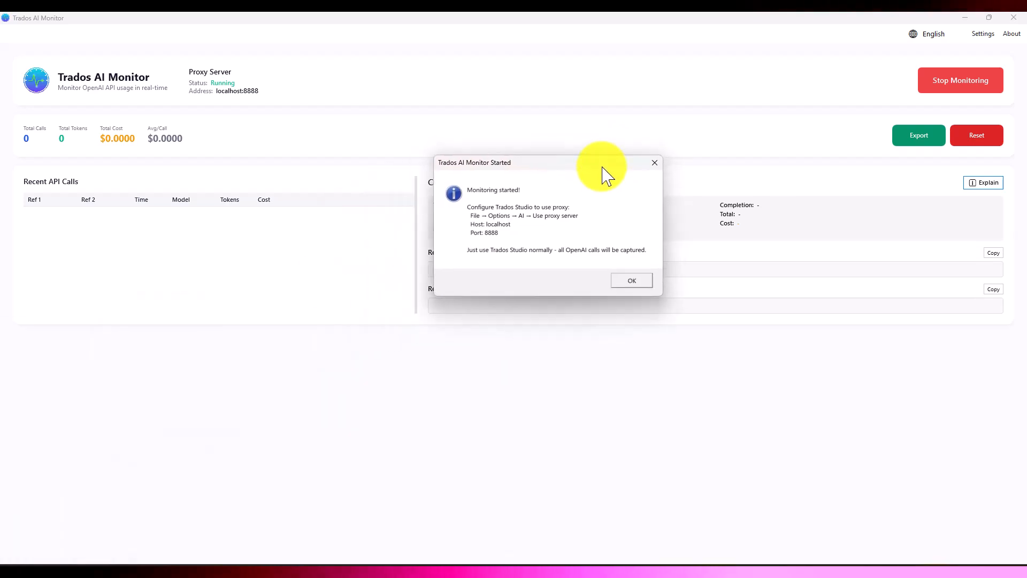
Step: Dismiss the monitoring start notice and launch Trados Studio
{"action": "left_click", "coordinate": [632, 283]}
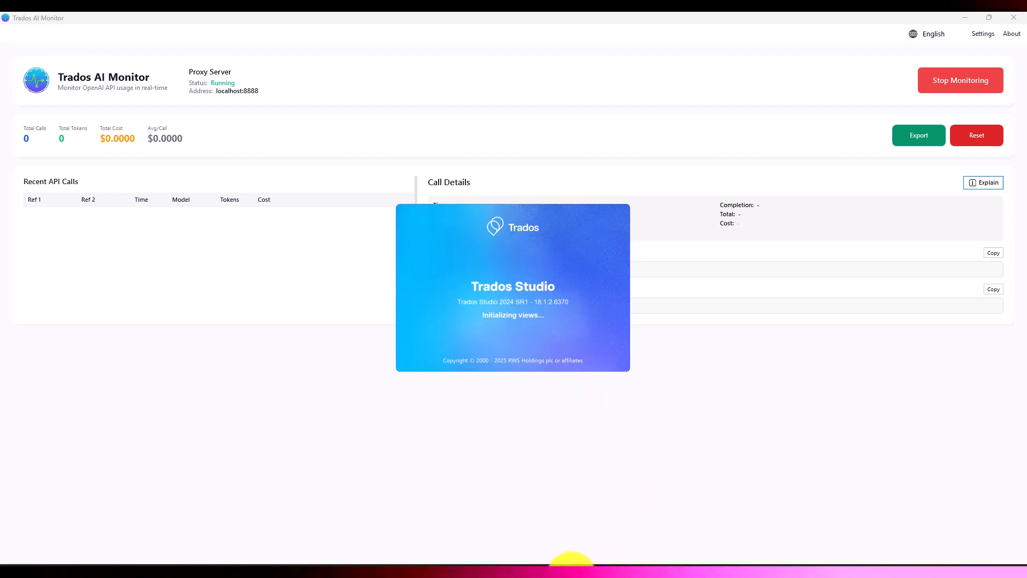
Step: Switch to the browser and open the Trados AI Monitor product page from the multifarious site's L10N-X collection
{"action": "left_click", "coordinate": [488, 528]}
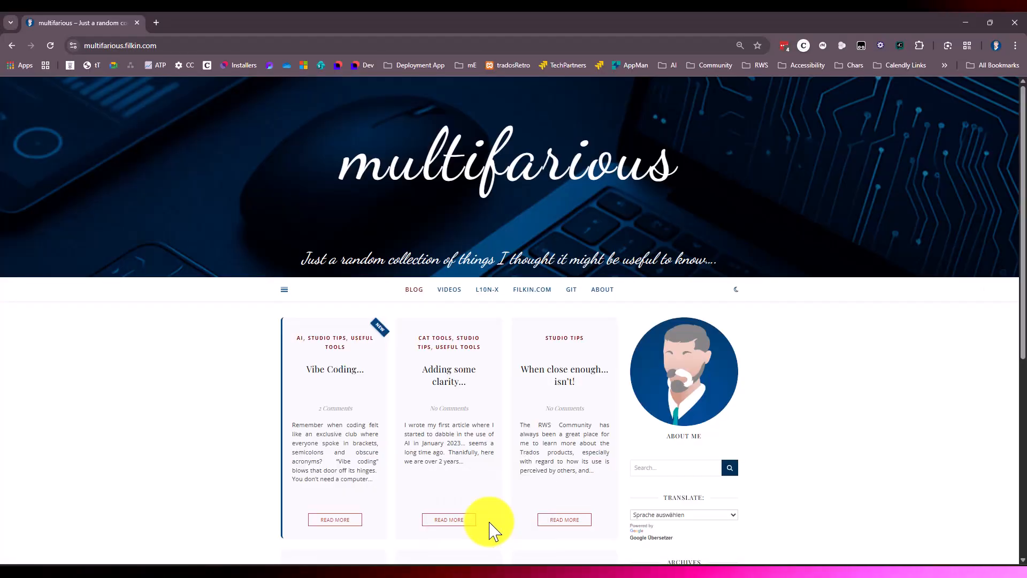
{"action": "left_click", "coordinate": [482, 292]}
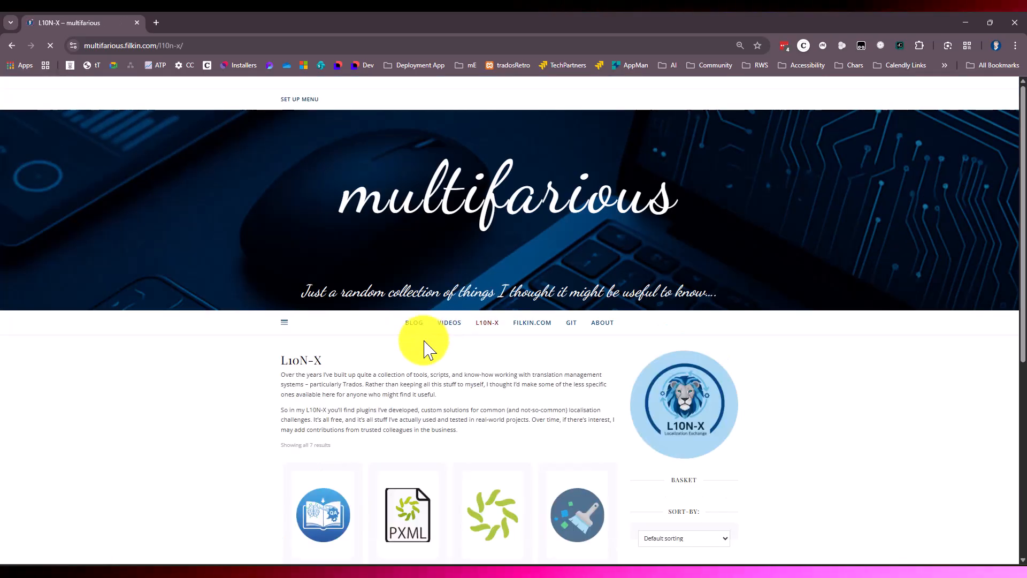
{"action": "scroll", "coordinate": [423, 347], "scroll_direction": "down", "scroll_amount": 2}
{"action": "scroll", "coordinate": [423, 347], "scroll_direction": "down", "scroll_amount": 4}
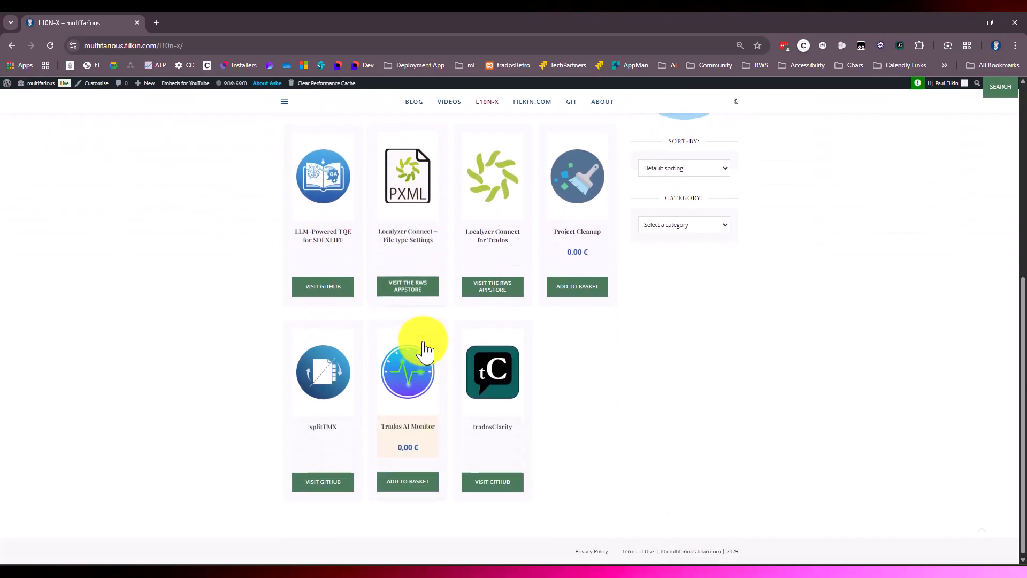
{"action": "left_click", "coordinate": [414, 428]}
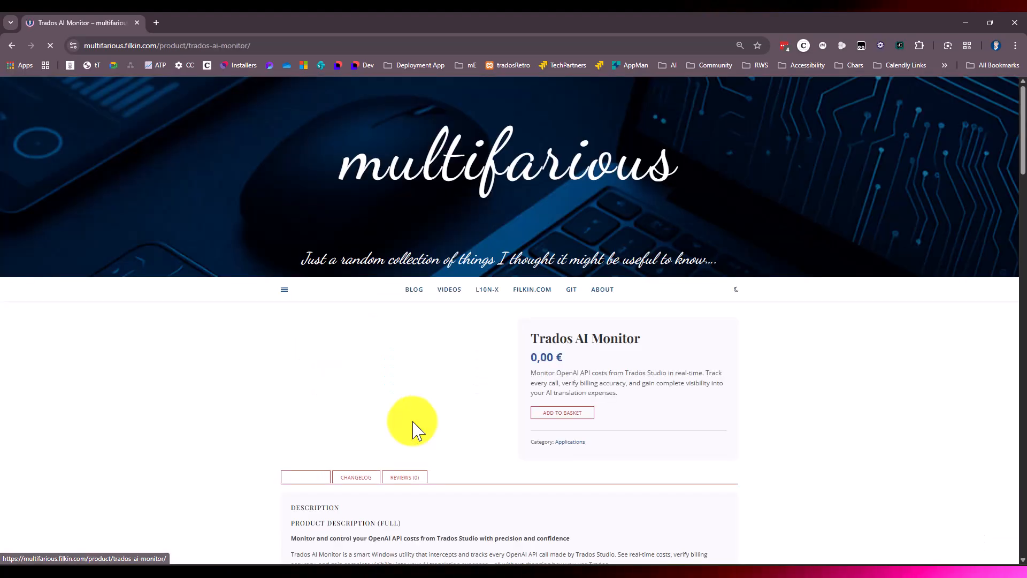
Step: Read through the Trados AI Monitor product description, including the quick start guidance and the note about the UAC prompt
{"action": "scroll", "coordinate": [414, 428], "scroll_direction": "down", "scroll_amount": 20}
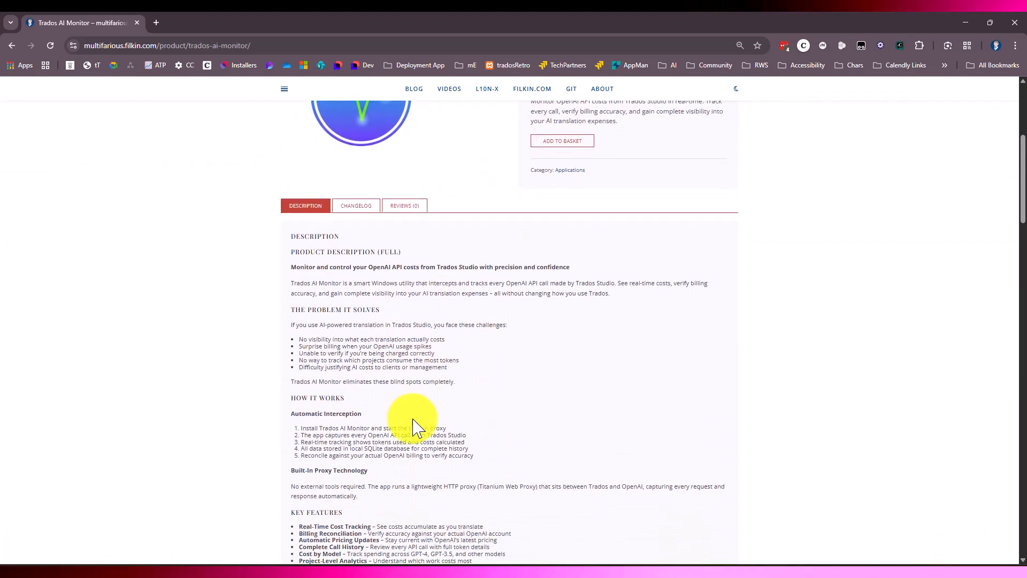
{"action": "scroll", "coordinate": [413, 420], "scroll_direction": "down", "scroll_amount": 20}
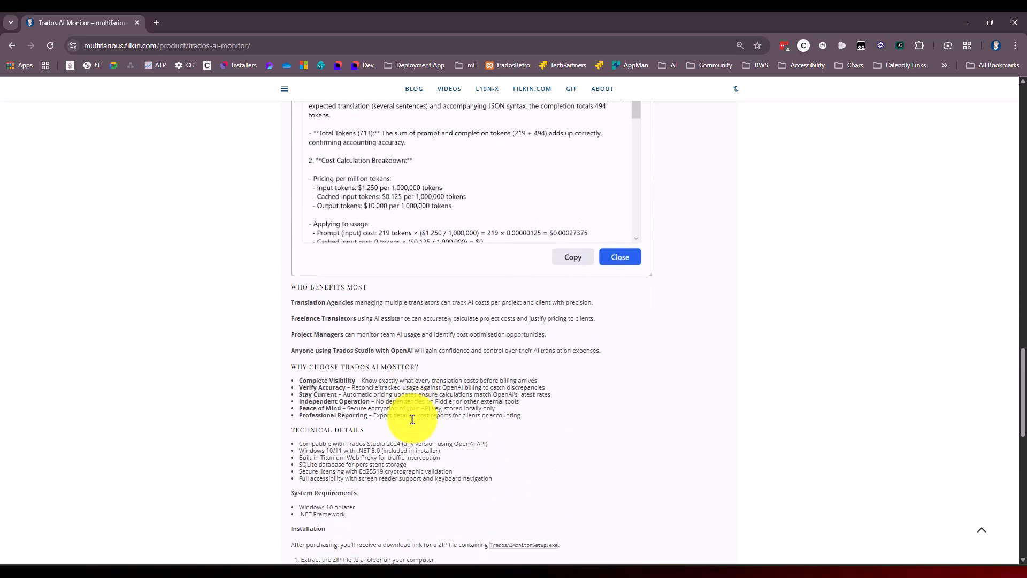
{"action": "scroll", "coordinate": [413, 420], "scroll_direction": "down", "scroll_amount": 5}
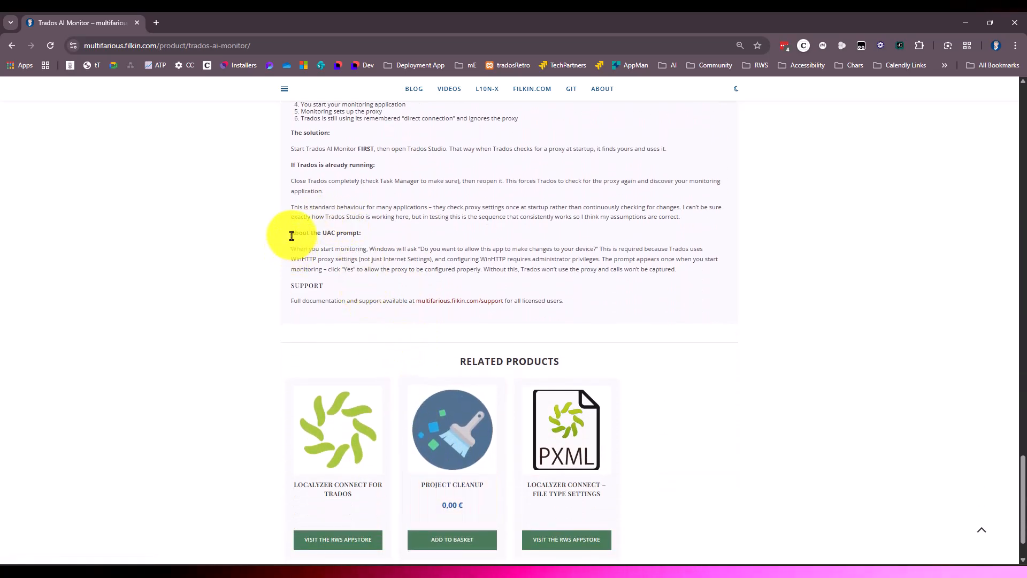
{"action": "left_click_drag", "start_coordinate": [291, 234], "coordinate": [608, 275]}
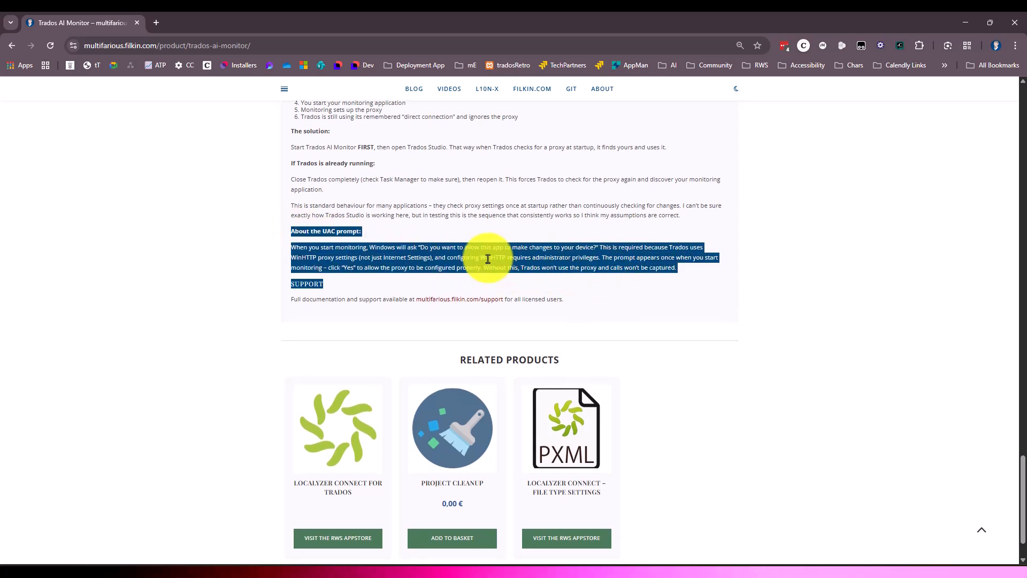
{"action": "left_click", "coordinate": [447, 257]}
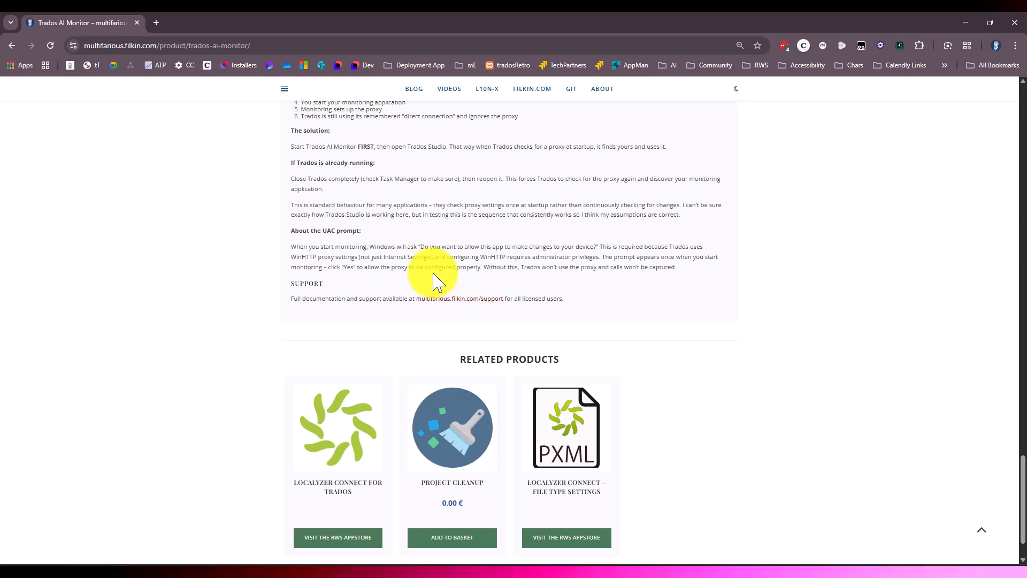
{"action": "scroll", "coordinate": [445, 270], "scroll_direction": "up", "scroll_amount": 2}
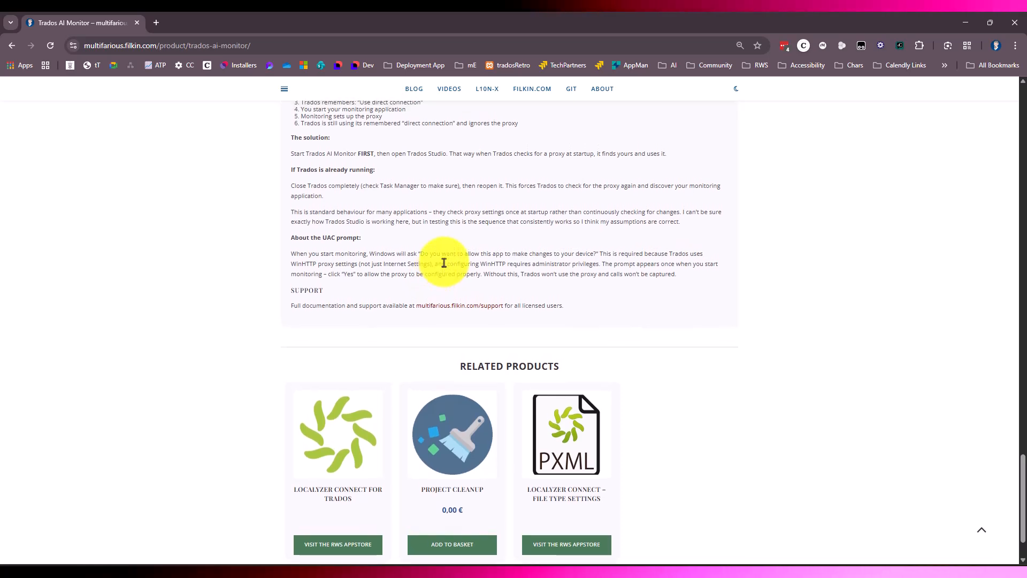
{"action": "scroll", "coordinate": [444, 263], "scroll_direction": "down", "scroll_amount": 1}
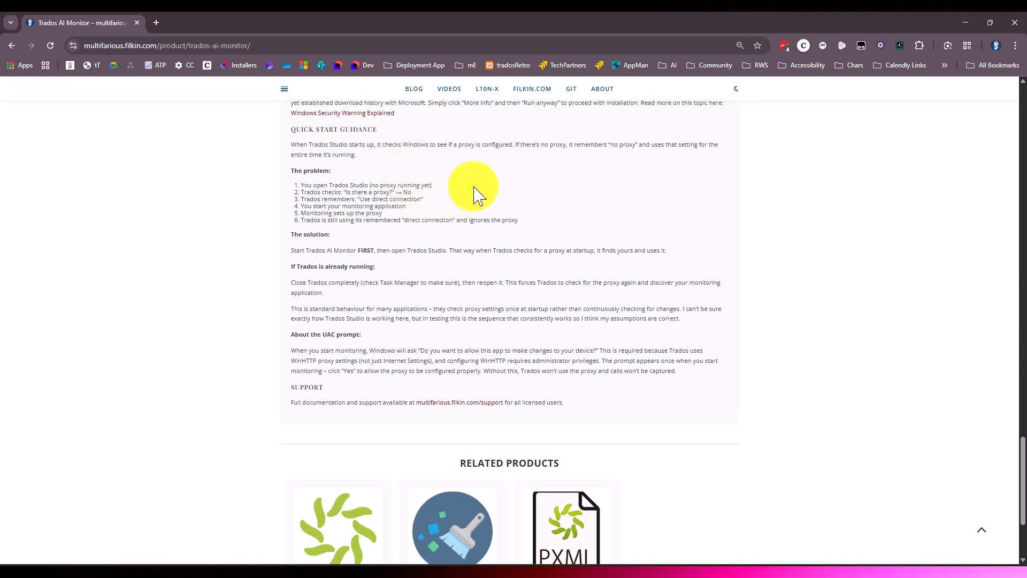
{"action": "scroll", "coordinate": [493, 183], "scroll_direction": "down", "scroll_amount": 1}
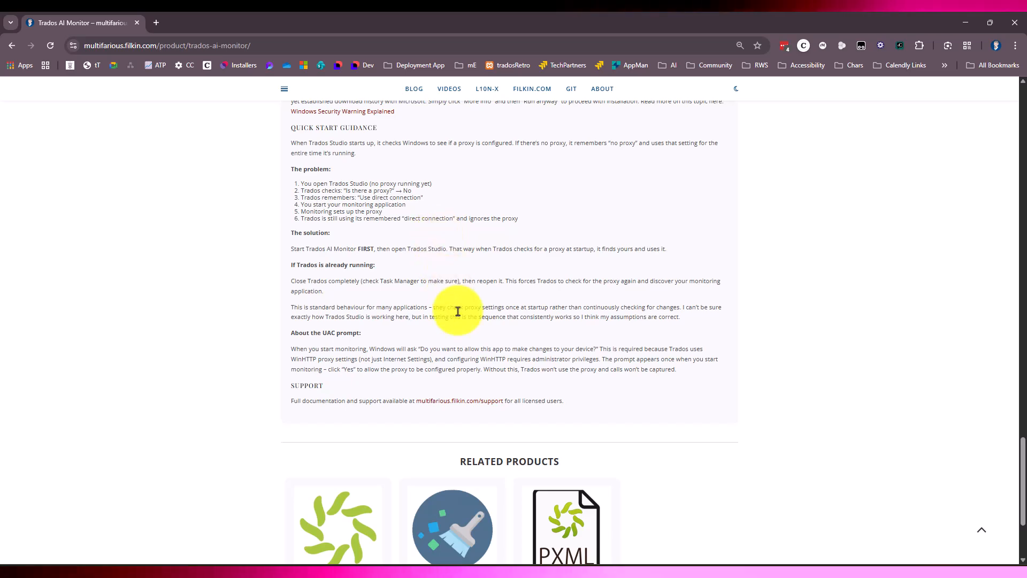
Step: Switch back to Trados AI Monitor and view the available interface languages
{"action": "left_click", "coordinate": [518, 576]}
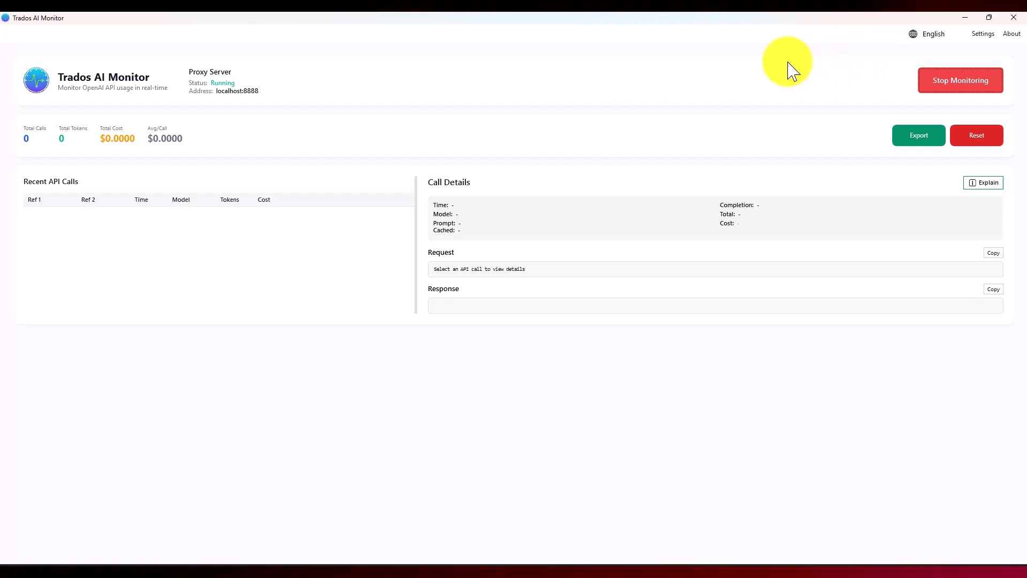
{"action": "left_click", "coordinate": [929, 37]}
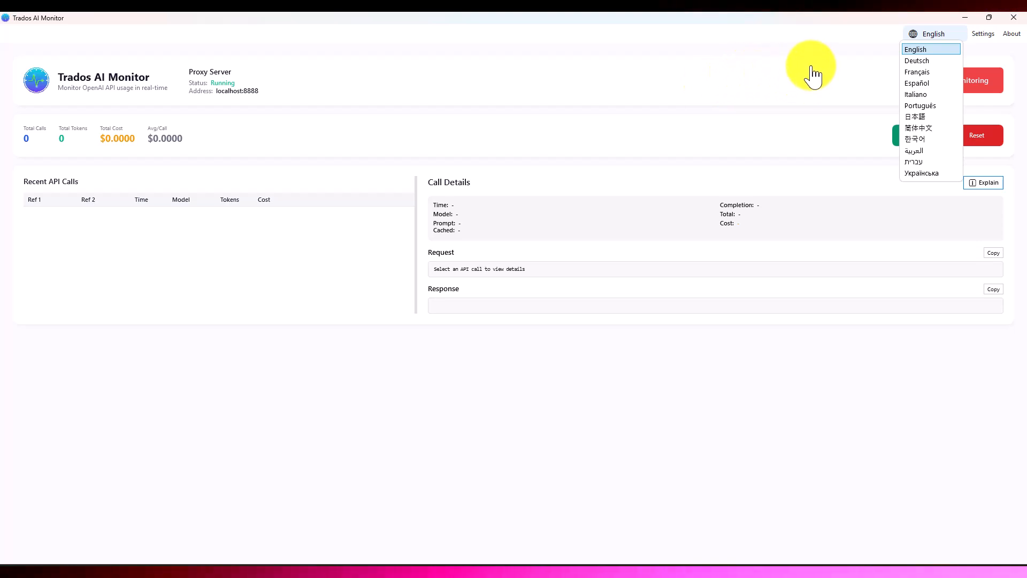
Step: Open the model pricing configuration and inspect the editable input, cached input and output prices of gpt-4o
{"action": "left_click", "coordinate": [983, 35]}
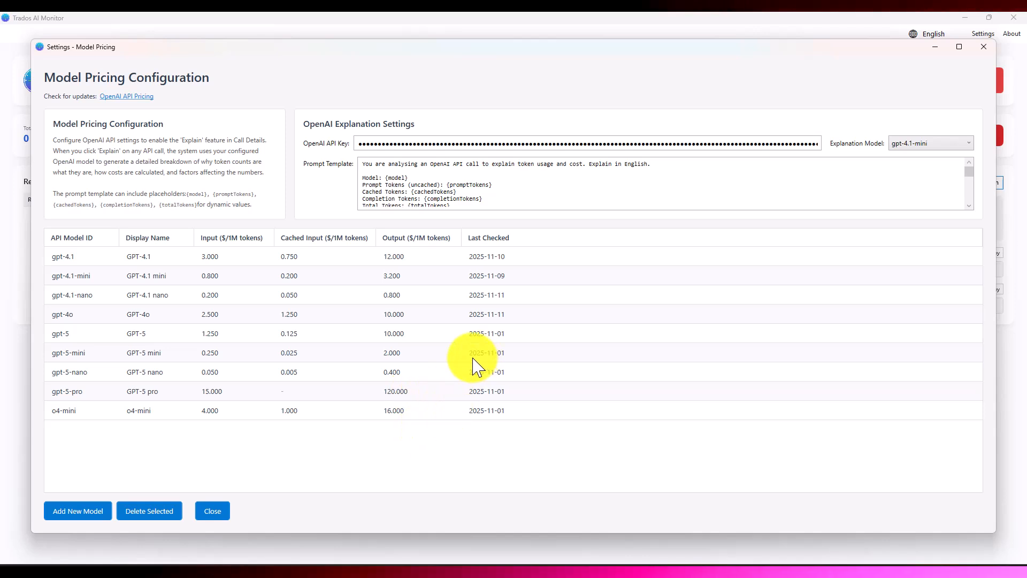
{"action": "double_click", "coordinate": [288, 314]}
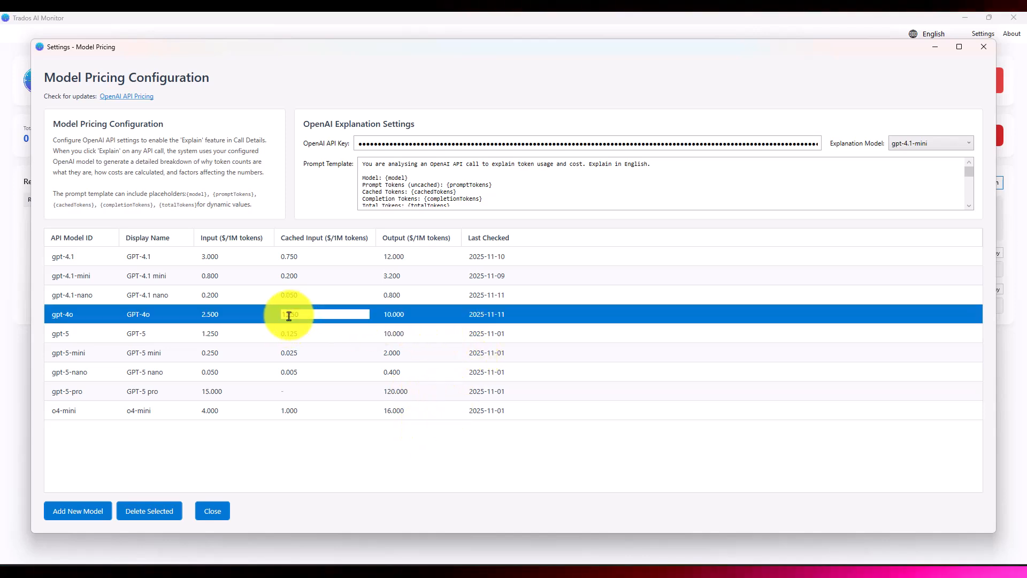
{"action": "double_click", "coordinate": [230, 314]}
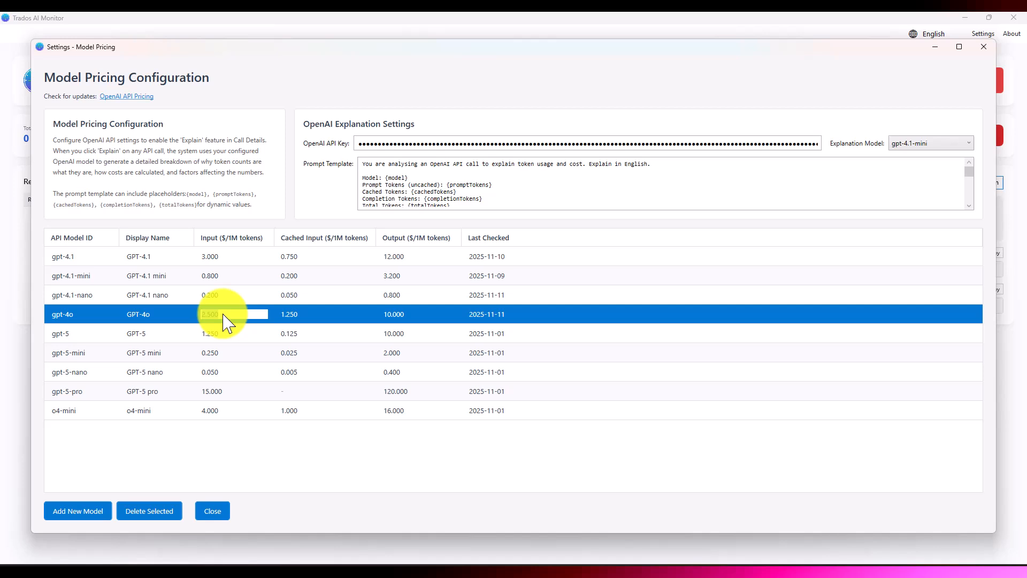
{"action": "left_click", "coordinate": [392, 296]}
{"action": "left_click", "coordinate": [391, 297]}
{"action": "left_click", "coordinate": [332, 294]}
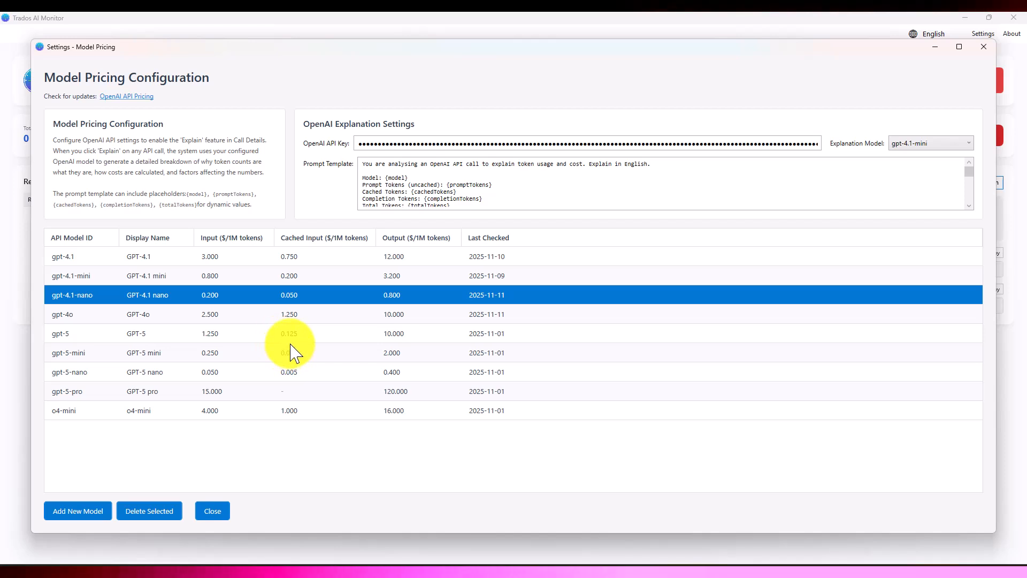
Step: Add a new model row to the pricing table and check that its ID, display name and price cells are editable
{"action": "left_click", "coordinate": [76, 512]}
{"action": "double_click", "coordinate": [82, 431]}
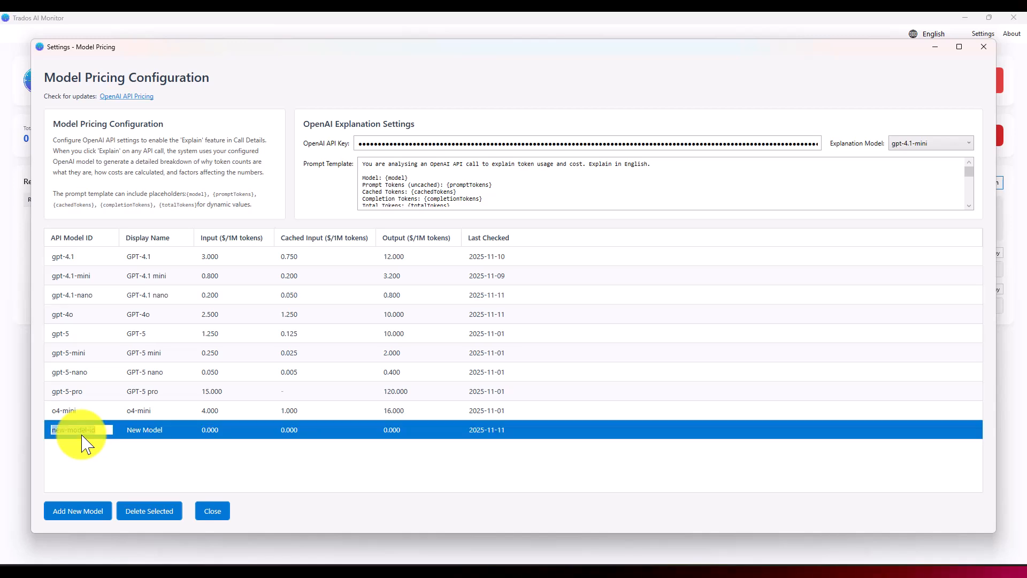
{"action": "double_click", "coordinate": [156, 430]}
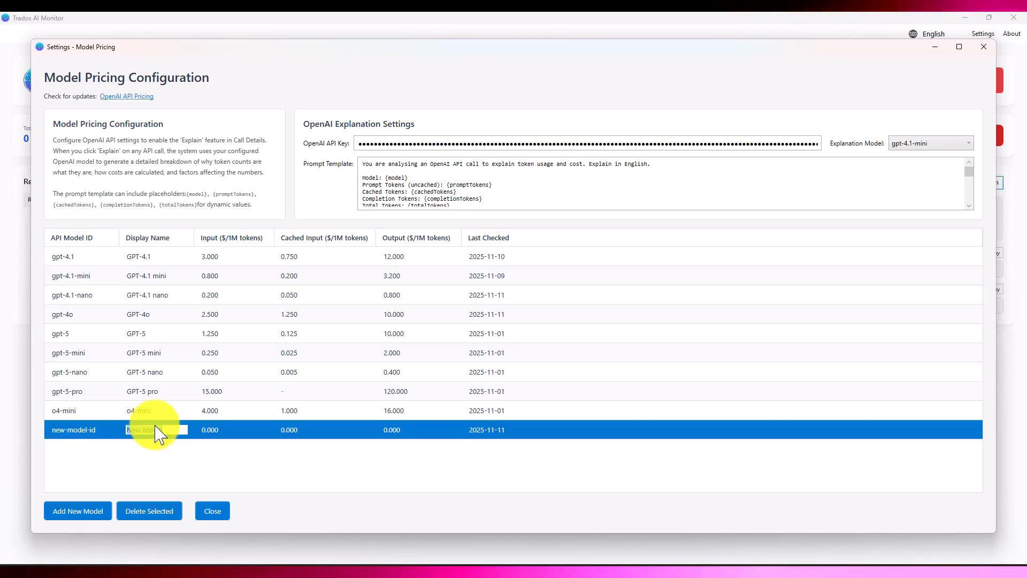
{"action": "left_click", "coordinate": [214, 430]}
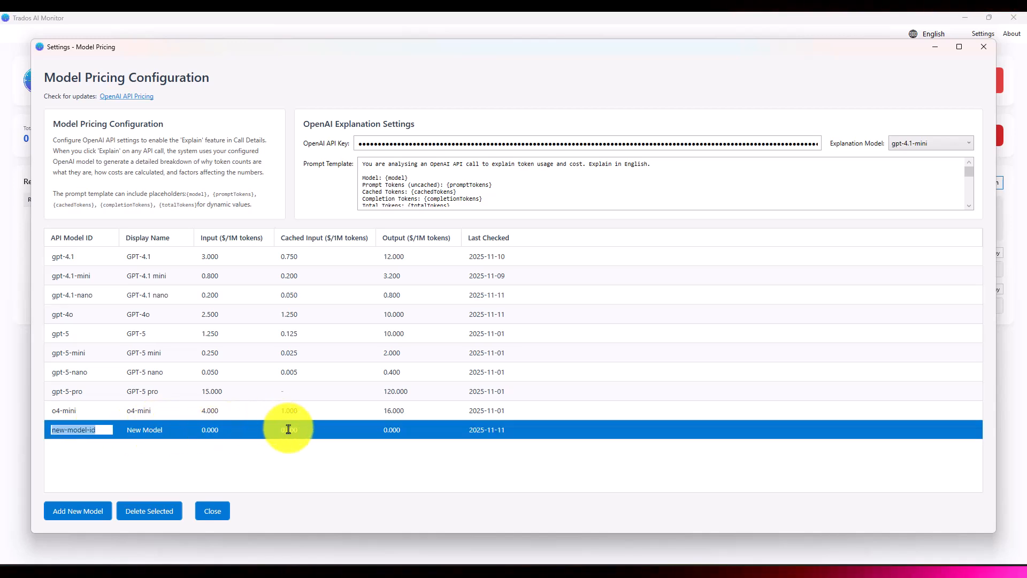
{"action": "double_click", "coordinate": [288, 429]}
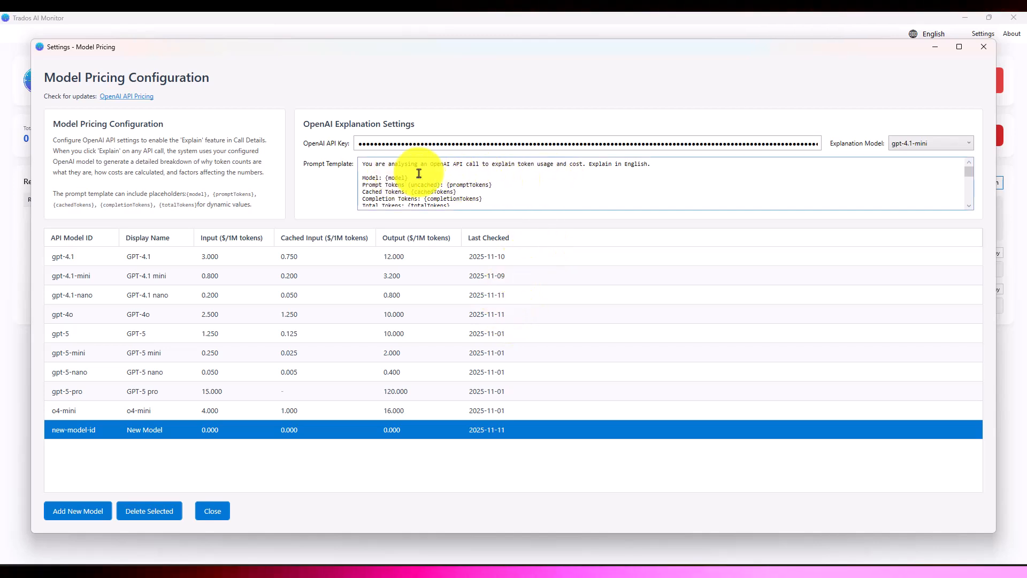
Step: Review the OpenAI prompt template and try to replace English with French as its explanation language
{"action": "scroll", "coordinate": [486, 180], "scroll_direction": "down", "scroll_amount": 5}
{"action": "scroll", "coordinate": [485, 184], "scroll_direction": "down", "scroll_amount": 1}
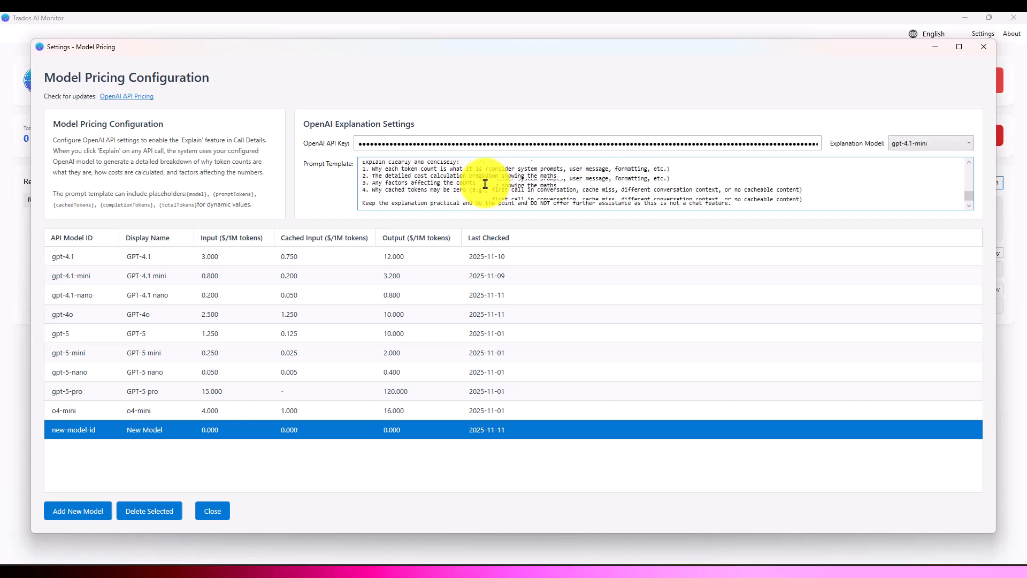
{"action": "scroll", "coordinate": [487, 184], "scroll_direction": "up", "scroll_amount": 2}
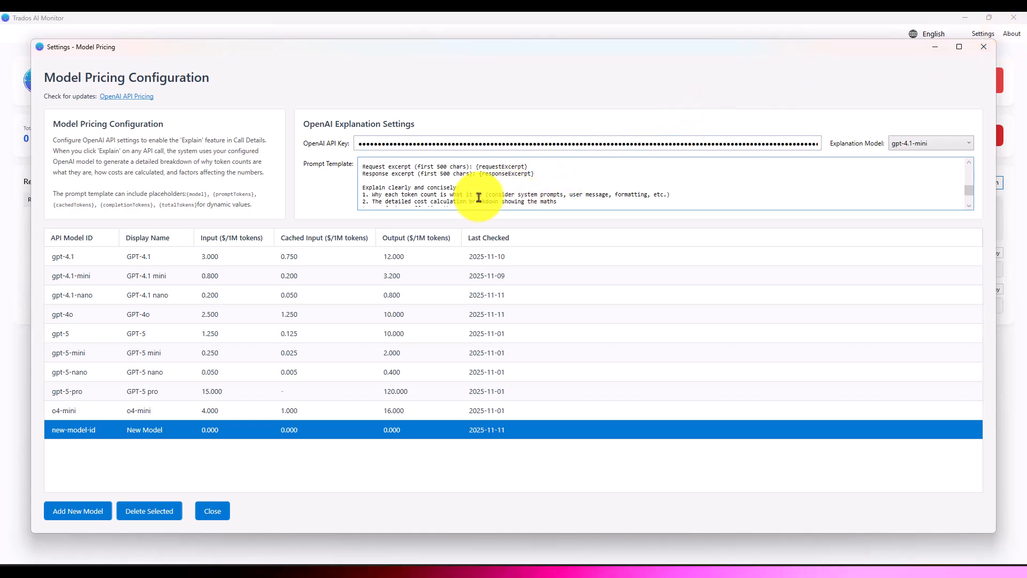
{"action": "scroll", "coordinate": [478, 197], "scroll_direction": "up", "scroll_amount": 5}
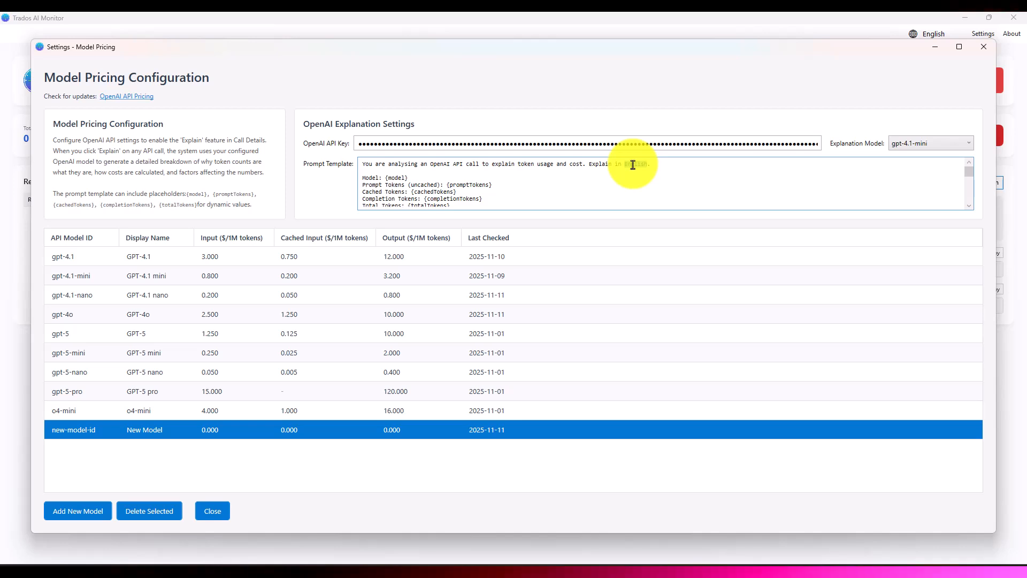
{"action": "type", "text": "Fren"}
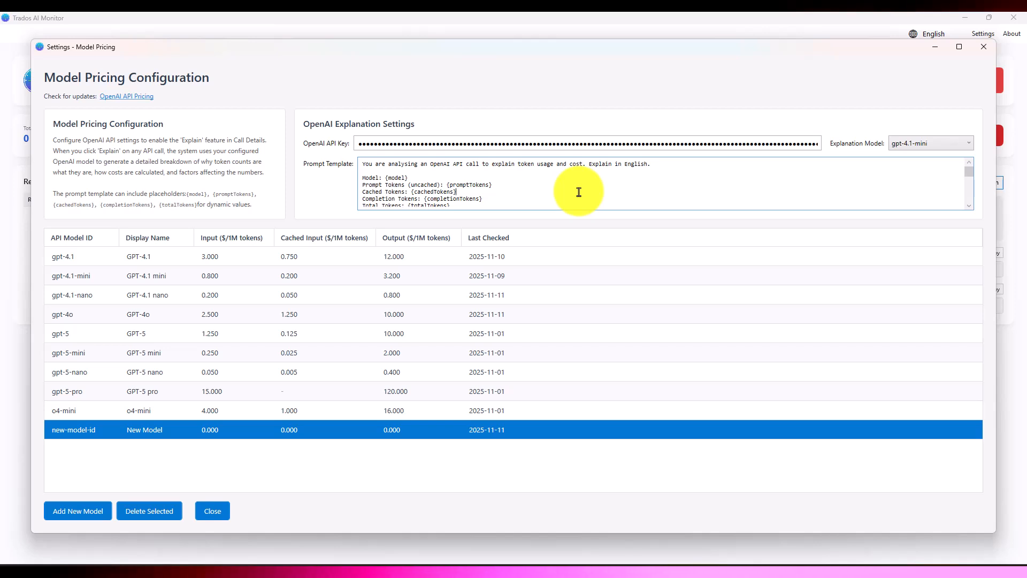
Step: Review the OpenAI API key field and the explanation model choices, and close the model pricing settings
{"action": "left_click", "coordinate": [576, 145]}
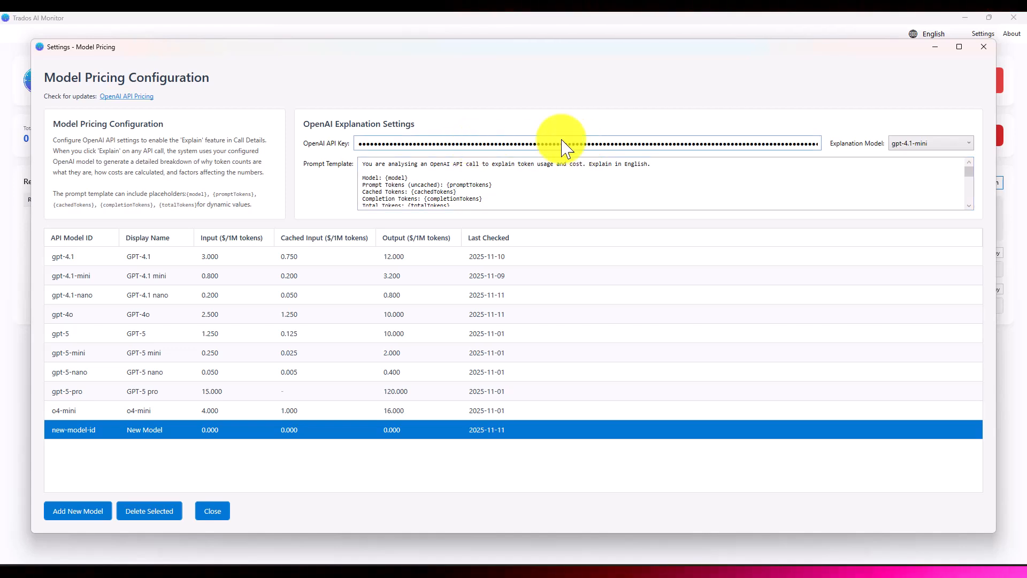
{"action": "left_click", "coordinate": [945, 152]}
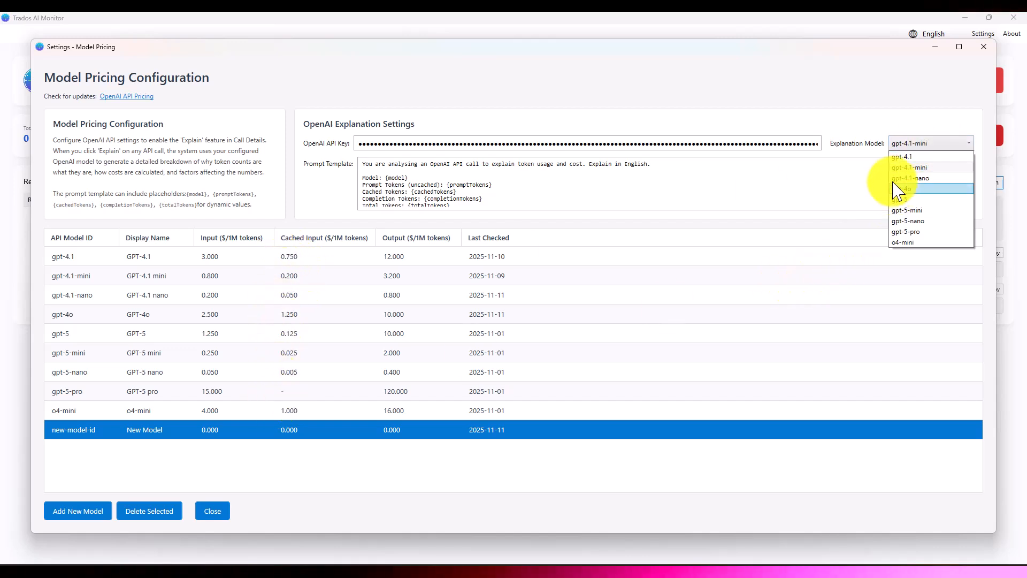
{"action": "left_click", "coordinate": [852, 100]}
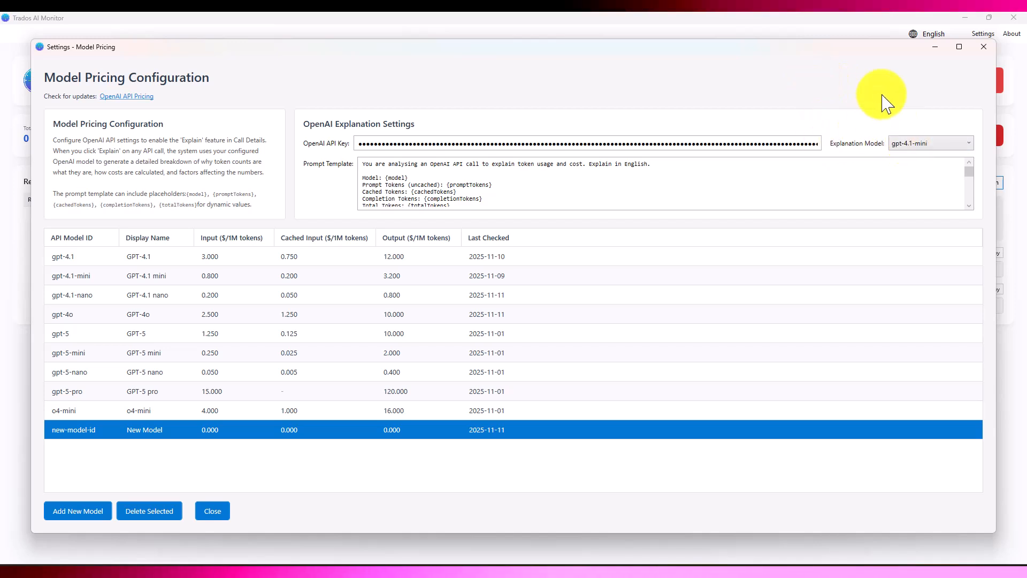
{"action": "left_click", "coordinate": [984, 48]}
Step: View the licence and support information about Trados AI Monitor and close it
{"action": "left_click", "coordinate": [1015, 35]}
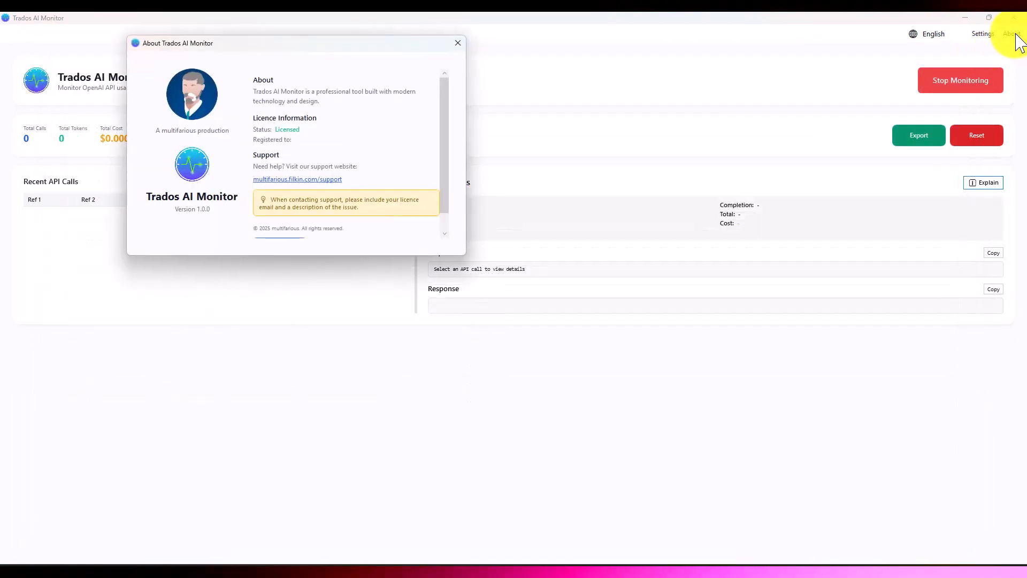
{"action": "scroll", "coordinate": [343, 140], "scroll_direction": "down", "scroll_amount": 2}
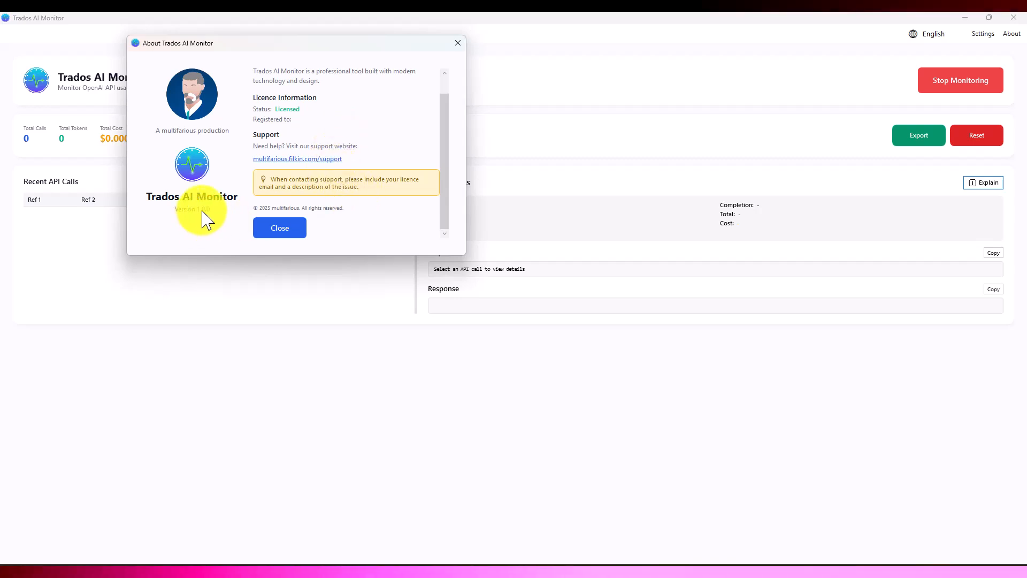
{"action": "scroll", "coordinate": [370, 214], "scroll_direction": "up", "scroll_amount": 1}
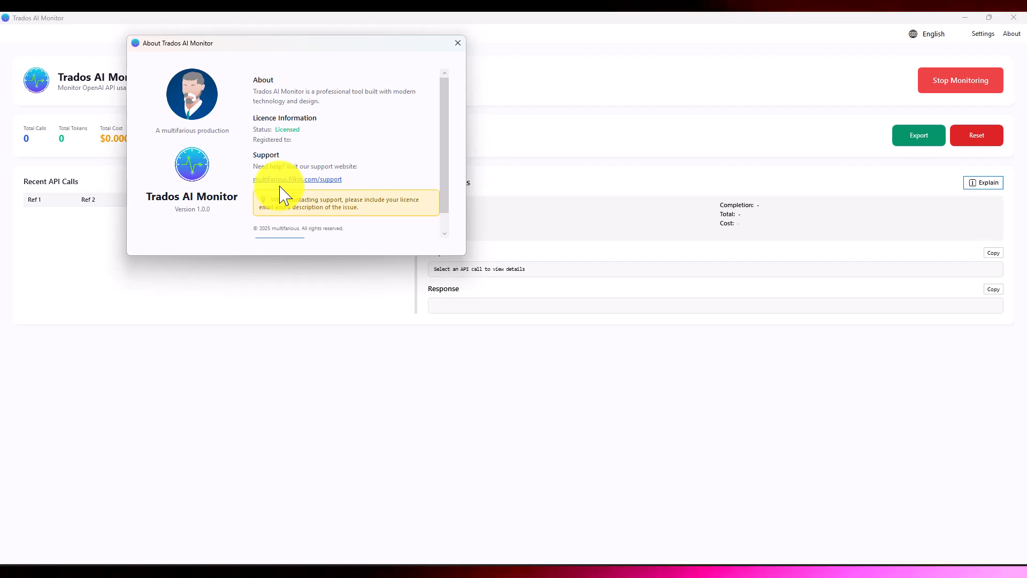
{"action": "left_click", "coordinate": [457, 44]}
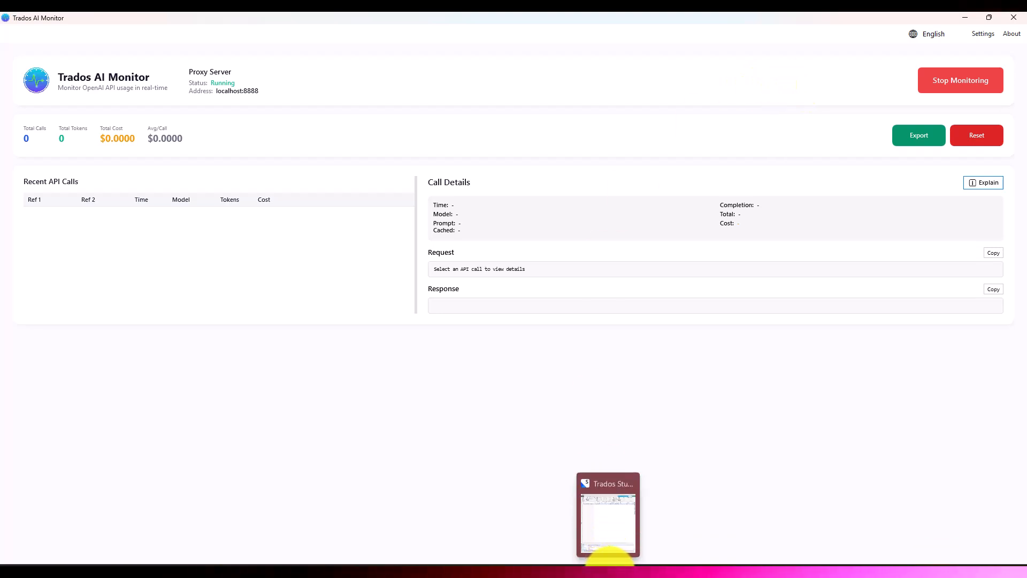
Step: Bring up Trados Studio and restore the Trados AI Monitor window so both applications sit side by side
{"action": "left_click", "coordinate": [608, 551]}
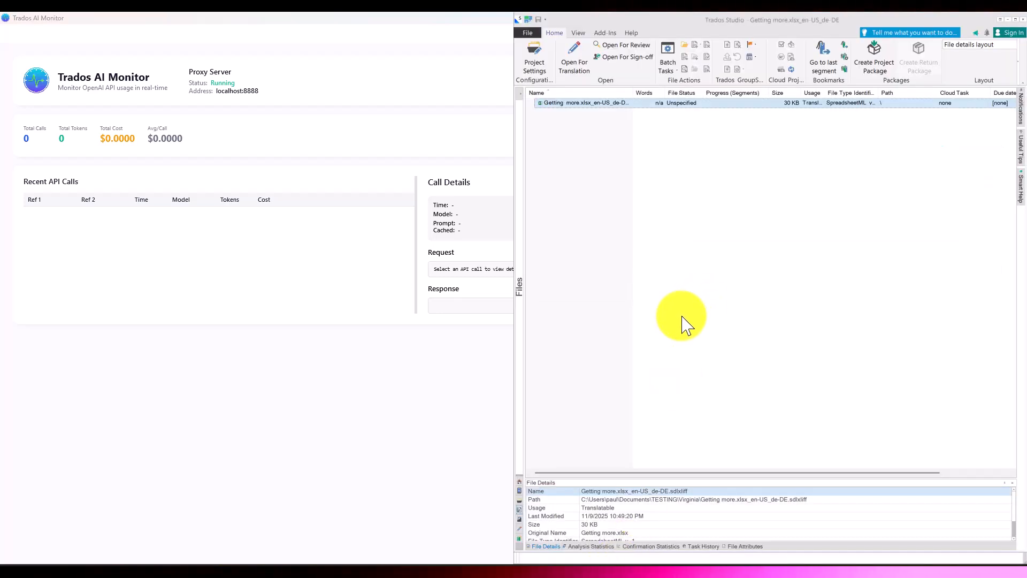
{"action": "double_click", "coordinate": [421, 25]}
{"action": "left_click_drag", "start_coordinate": [425, 22], "coordinate": [294, 53]}
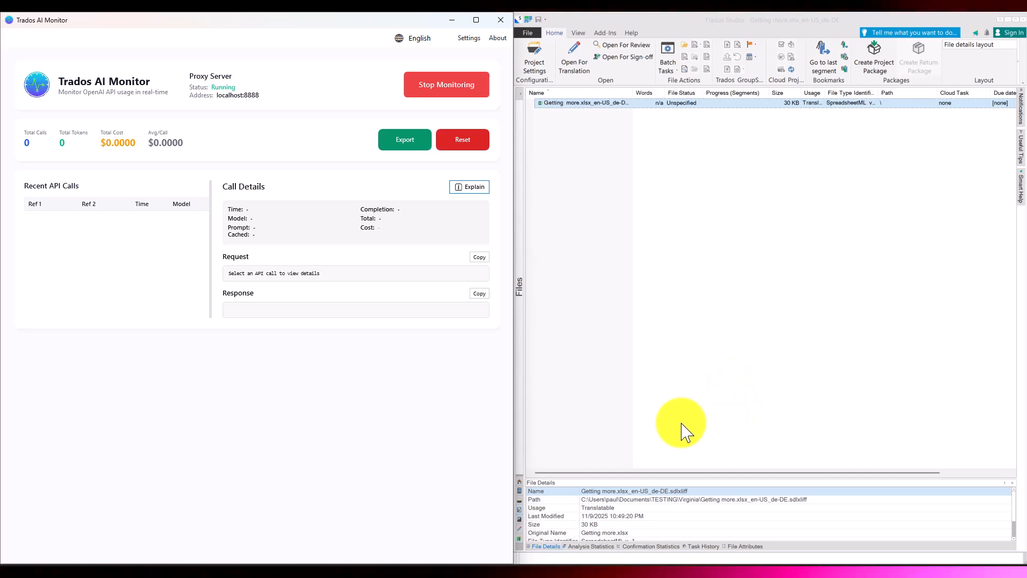
Step: Check the LookAhead setting among the editor automation options in Trados Studio
{"action": "left_click", "coordinate": [527, 33]}
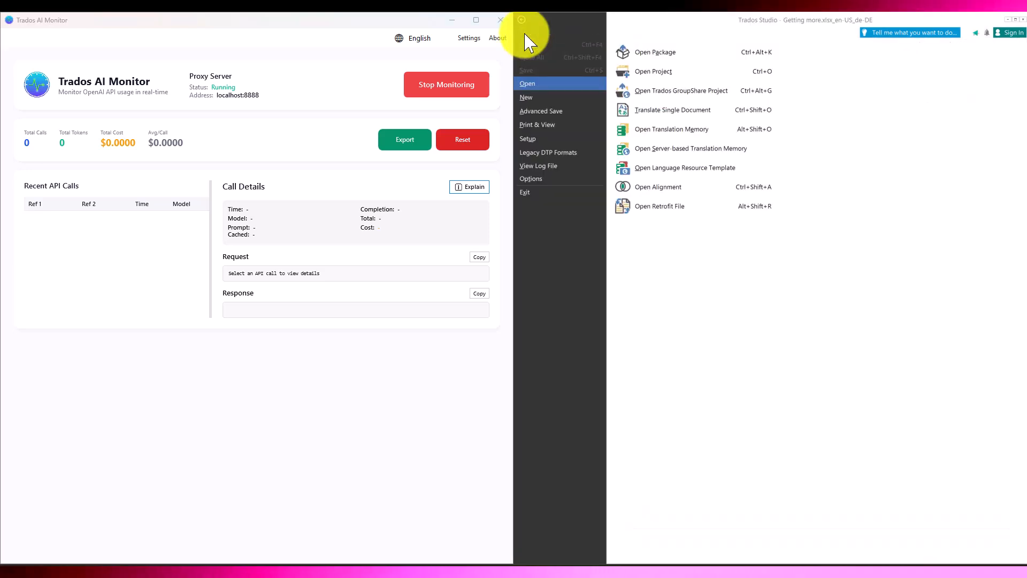
{"action": "left_click", "coordinate": [547, 181]}
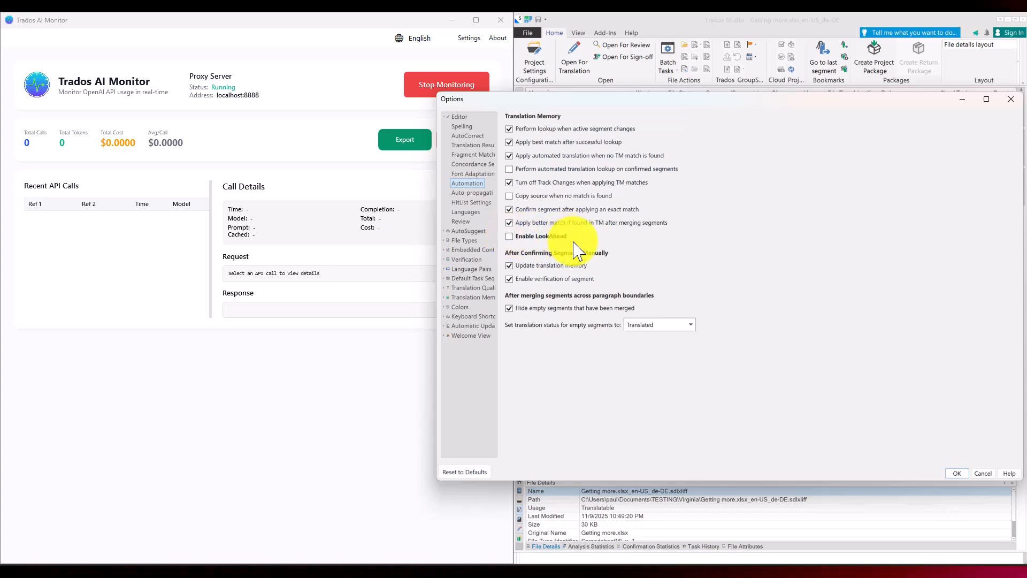
{"action": "left_click", "coordinate": [958, 472]}
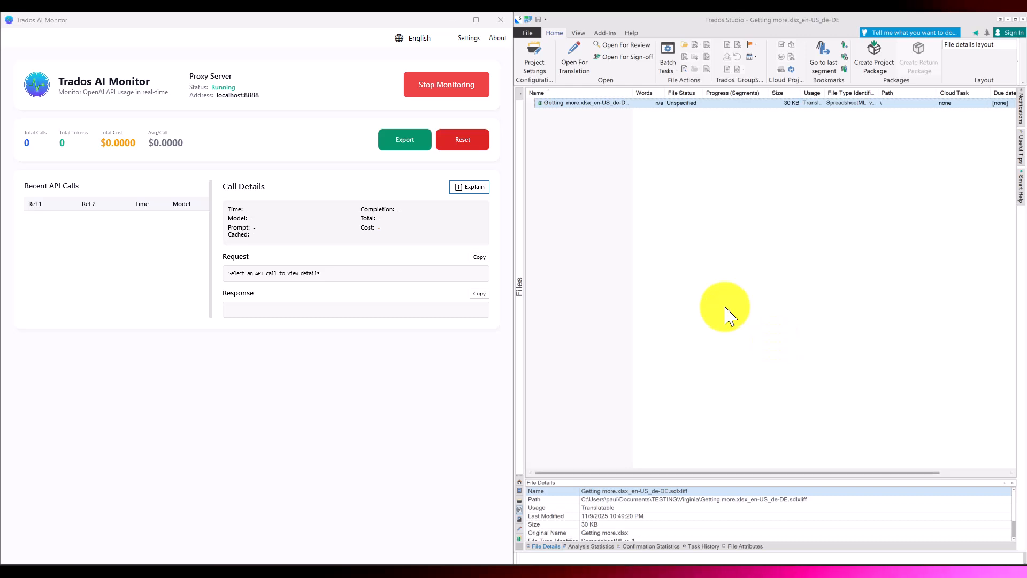
Step: Check which translation memories and automated translation providers the project uses for all language pairs
{"action": "left_click", "coordinate": [535, 65]}
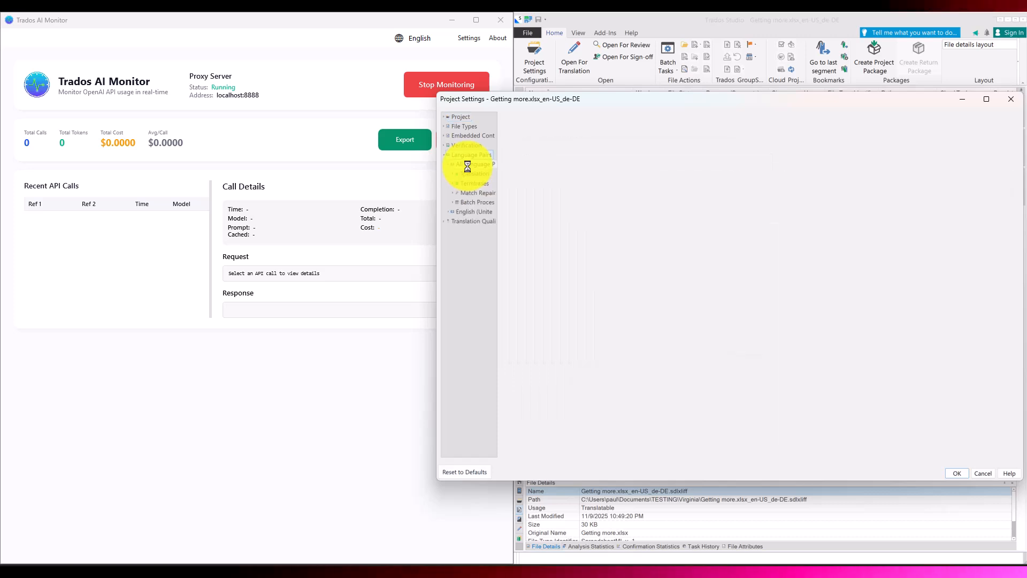
{"action": "left_click", "coordinate": [473, 174]}
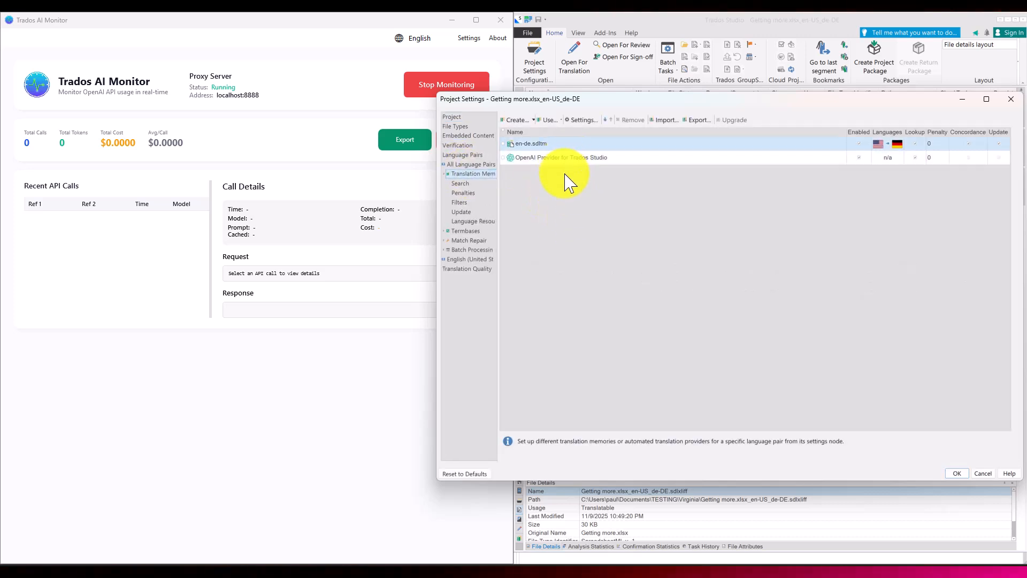
{"action": "left_click", "coordinate": [1012, 100]}
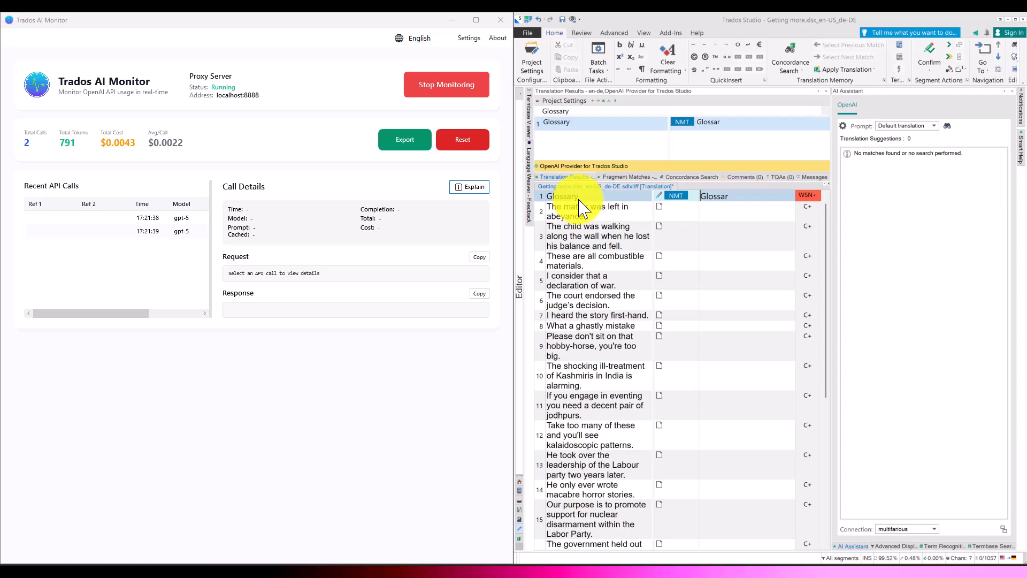
Step: Examine the token usage, cost, request and response of the first recorded gpt-5 call, and open the second call's details
{"action": "left_click", "coordinate": [145, 218]}
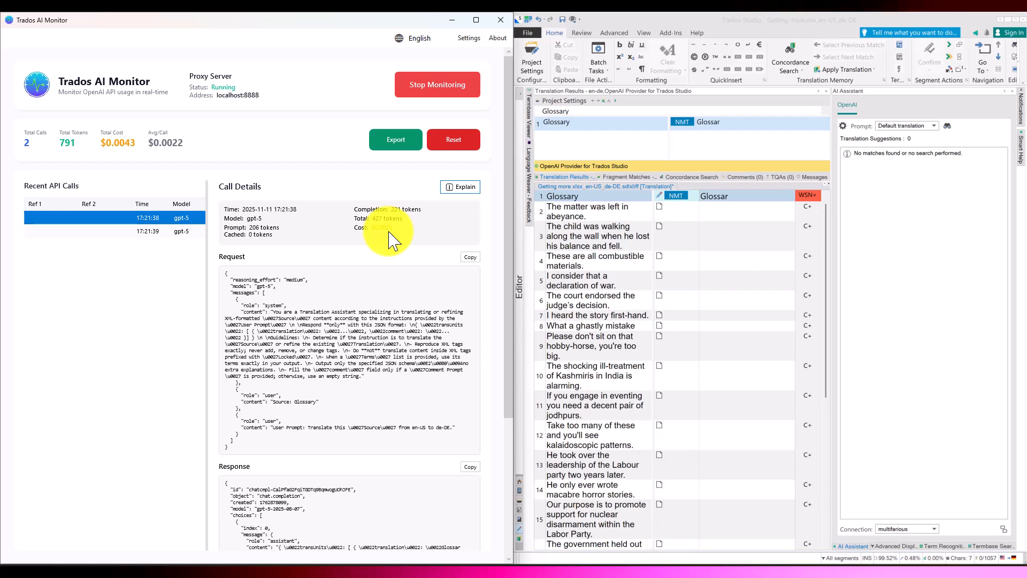
{"action": "scroll", "coordinate": [393, 246], "scroll_direction": "down", "scroll_amount": 1}
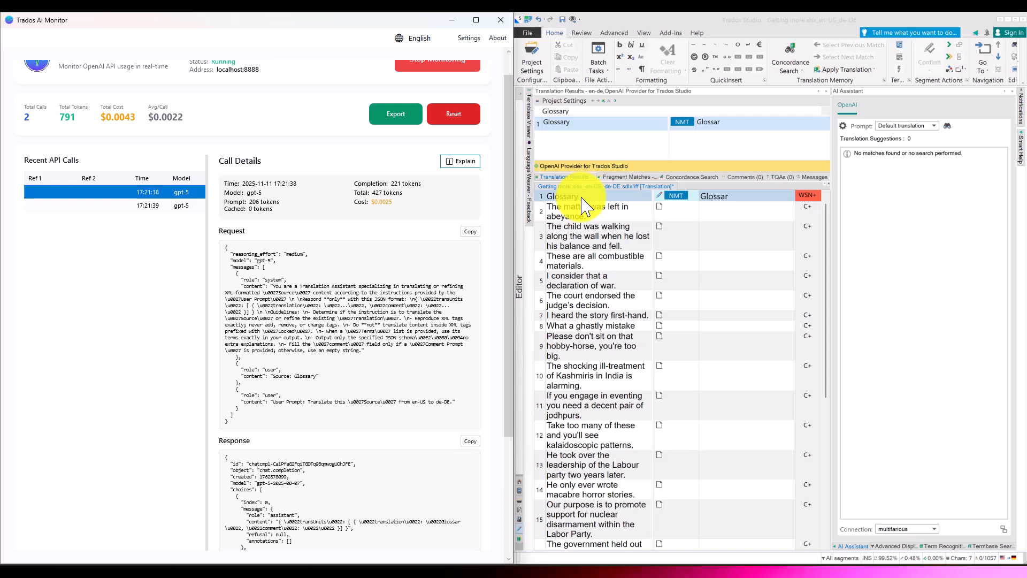
{"action": "scroll", "coordinate": [582, 206], "scroll_direction": "up", "scroll_amount": 1}
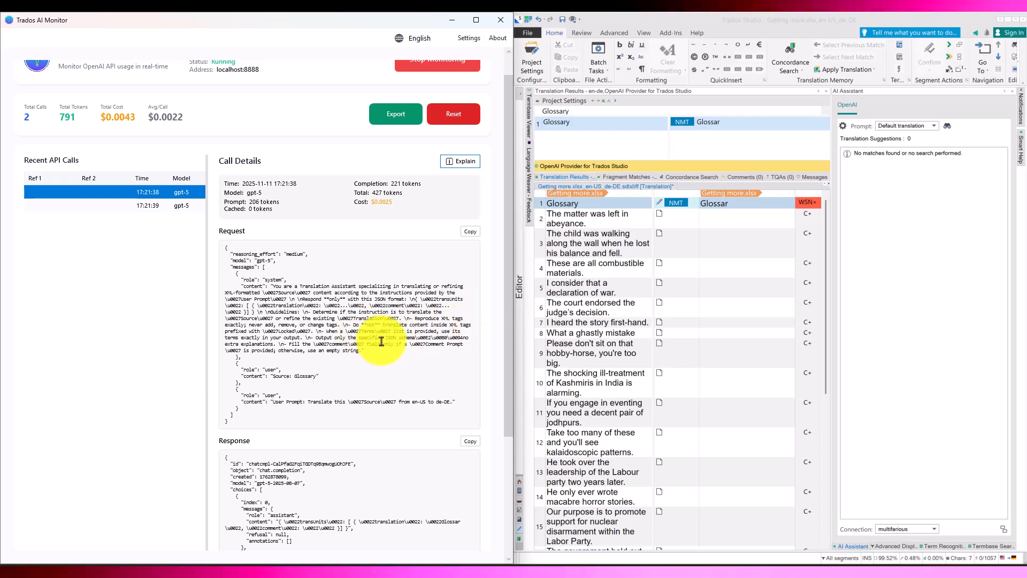
{"action": "left_click_drag", "start_coordinate": [501, 343], "coordinate": [503, 464]}
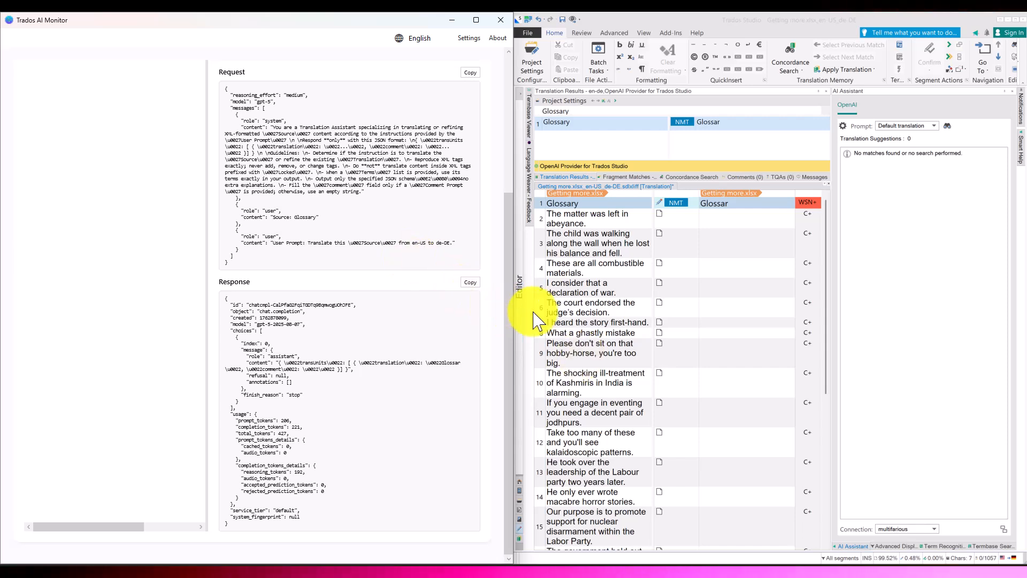
{"action": "left_click_drag", "start_coordinate": [509, 310], "coordinate": [508, 174]}
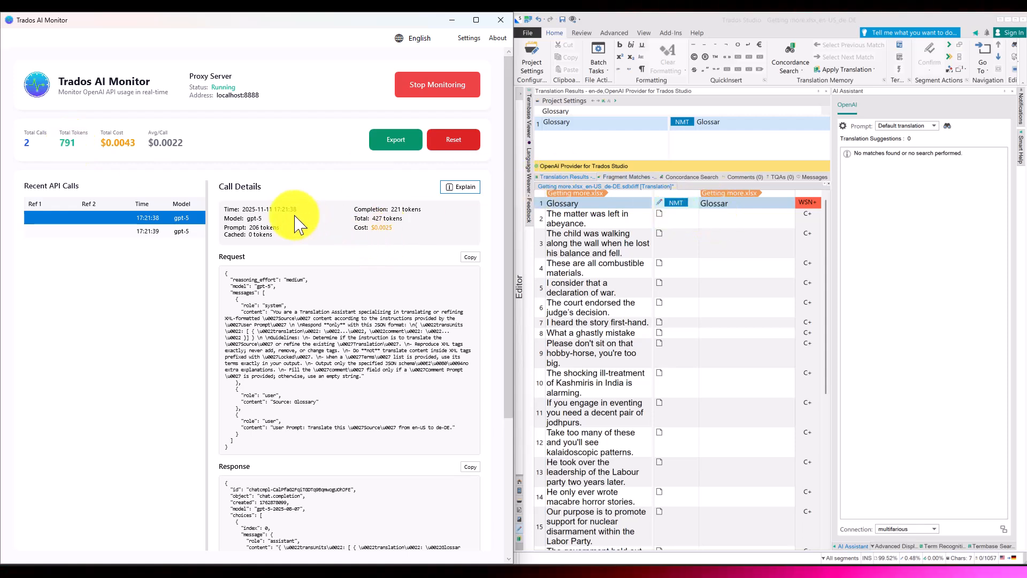
{"action": "left_click", "coordinate": [113, 231]}
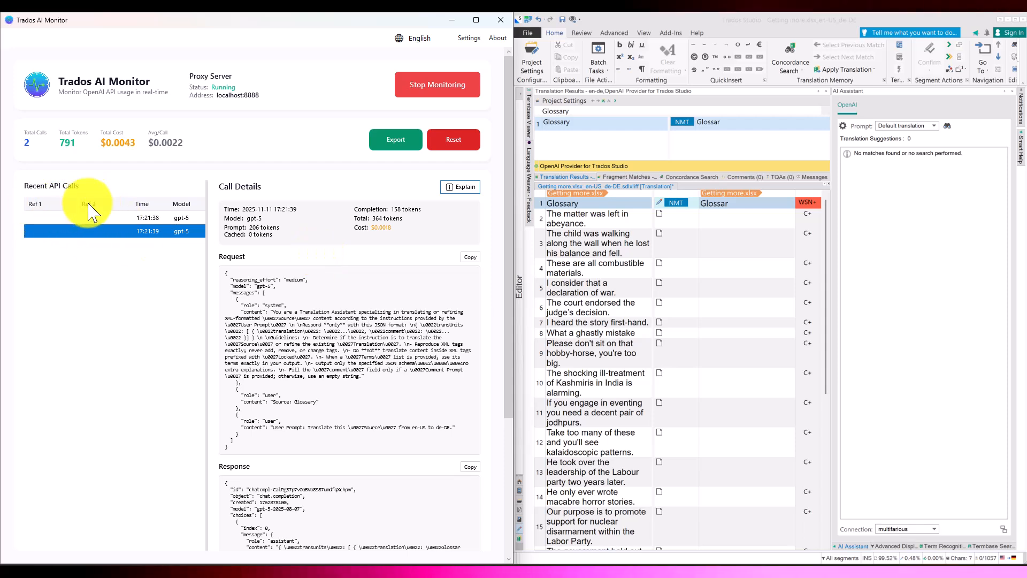
Step: Label the first API call with Ref 1 "#1" and Ref 2 "sent #1"
{"action": "left_click", "coordinate": [40, 216]}
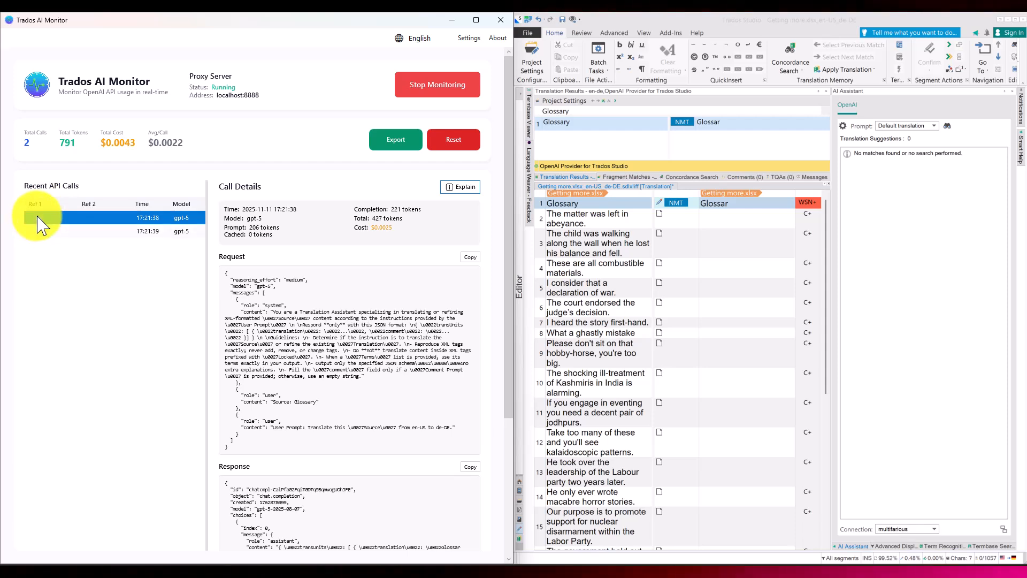
{"action": "left_click", "coordinate": [42, 216]}
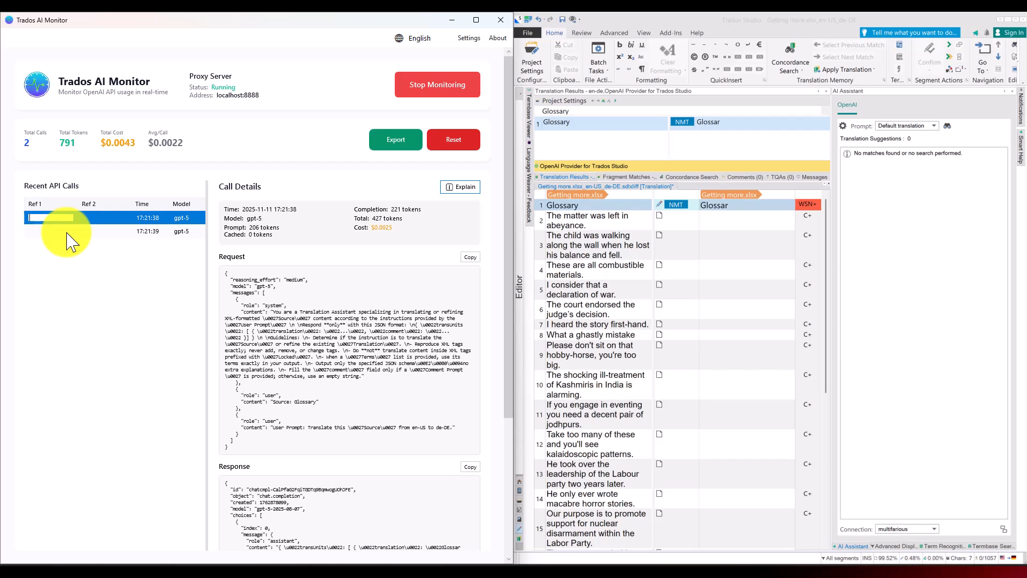
{"action": "double_click", "coordinate": [107, 217]}
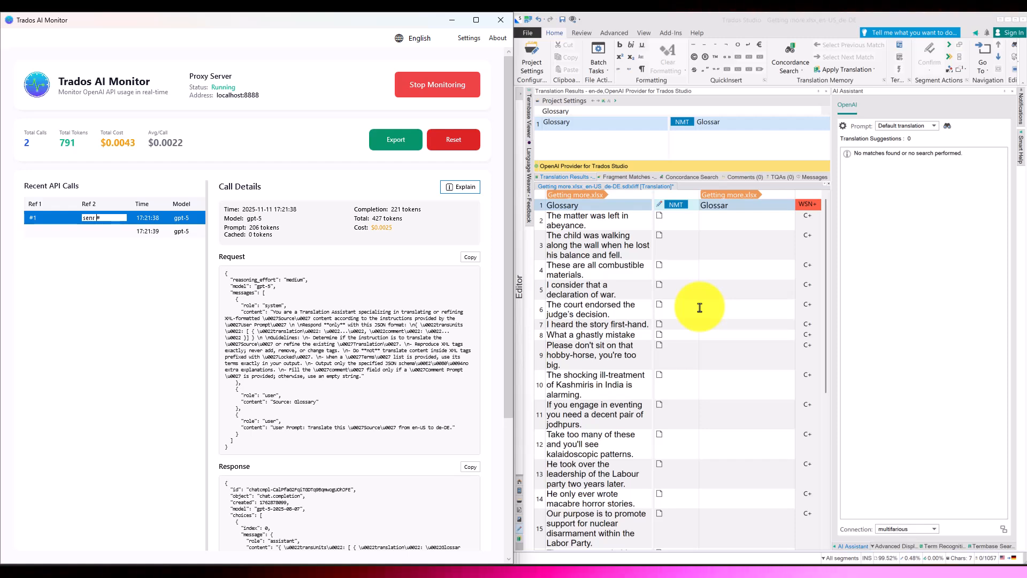
{"action": "type", "text": "#1"}
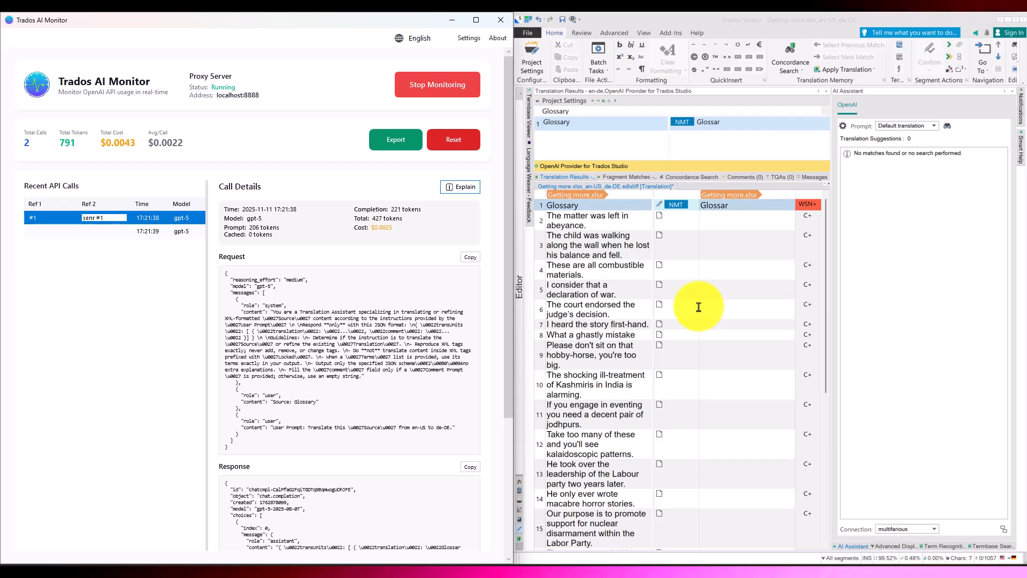
{"action": "key", "text": "Left"}
{"action": "key", "text": "Left"}
{"action": "key", "text": "Left"}
{"action": "key", "text": "shift+Left"}
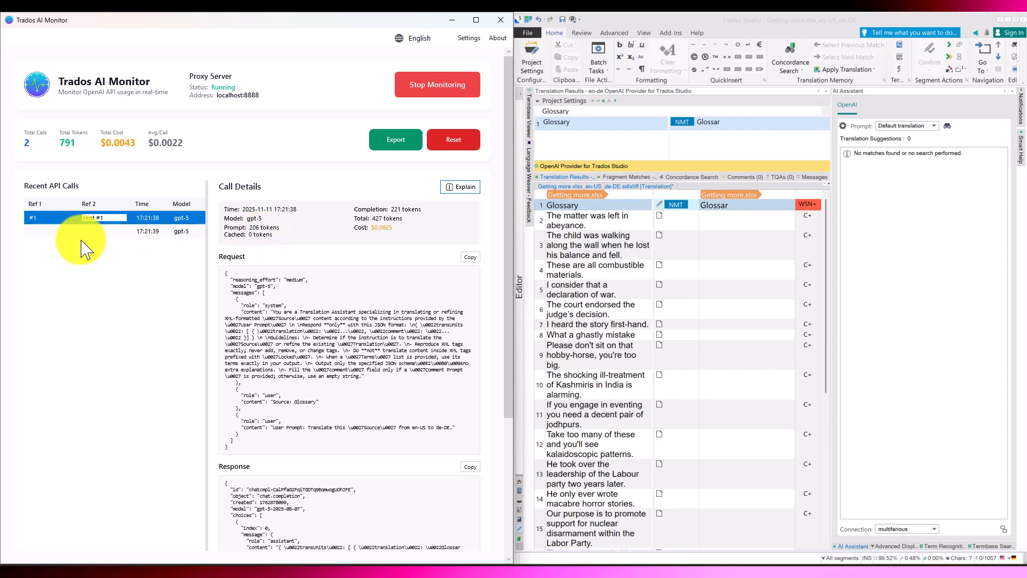
Step: Set the second API call's Ref 1 to "#1" and change the first call's Ref 2 to "returned #1"
{"action": "left_click", "coordinate": [52, 230]}
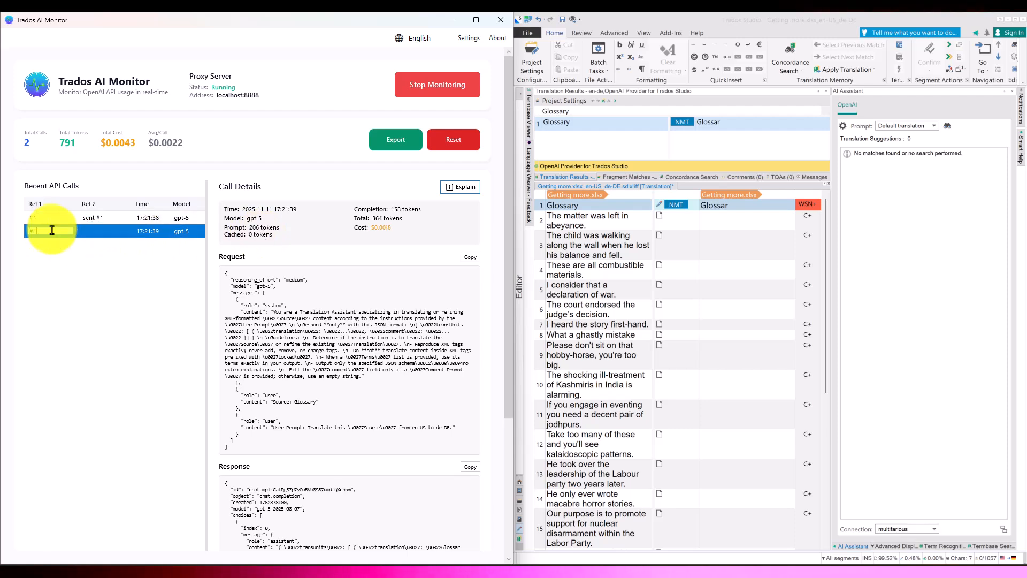
{"action": "left_click", "coordinate": [109, 227]}
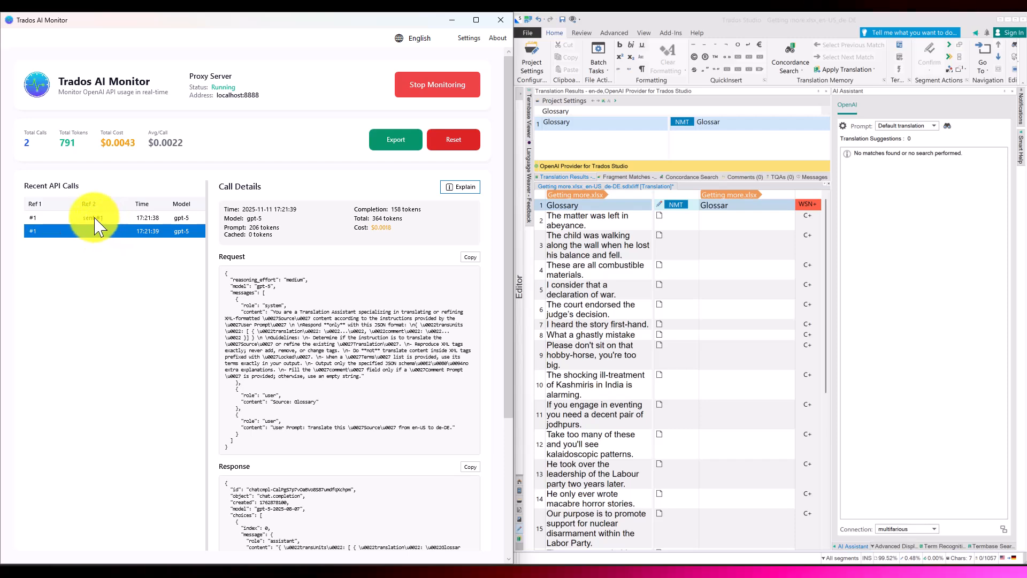
{"action": "left_click", "coordinate": [94, 218]}
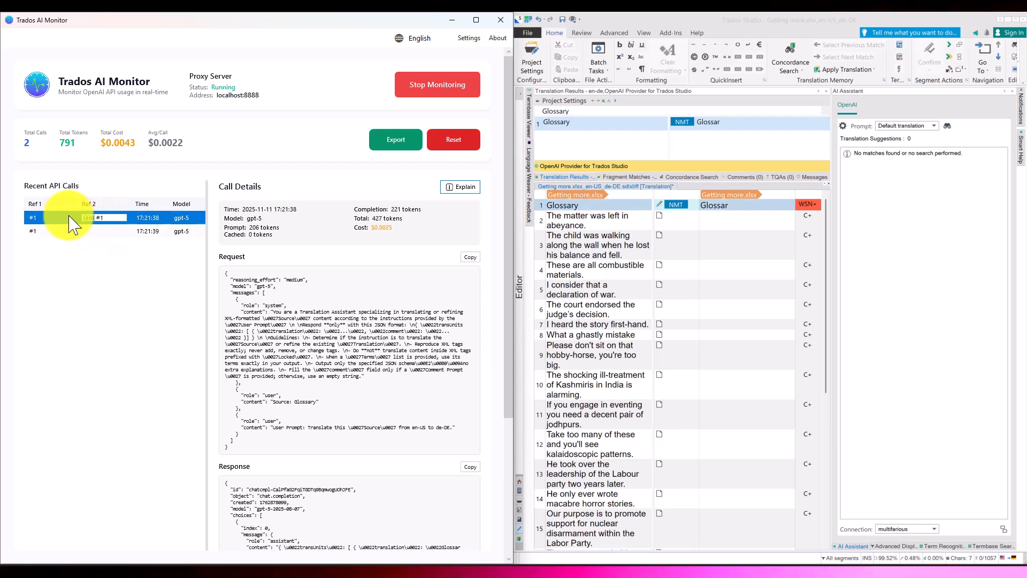
{"action": "type", "text": "returned"}
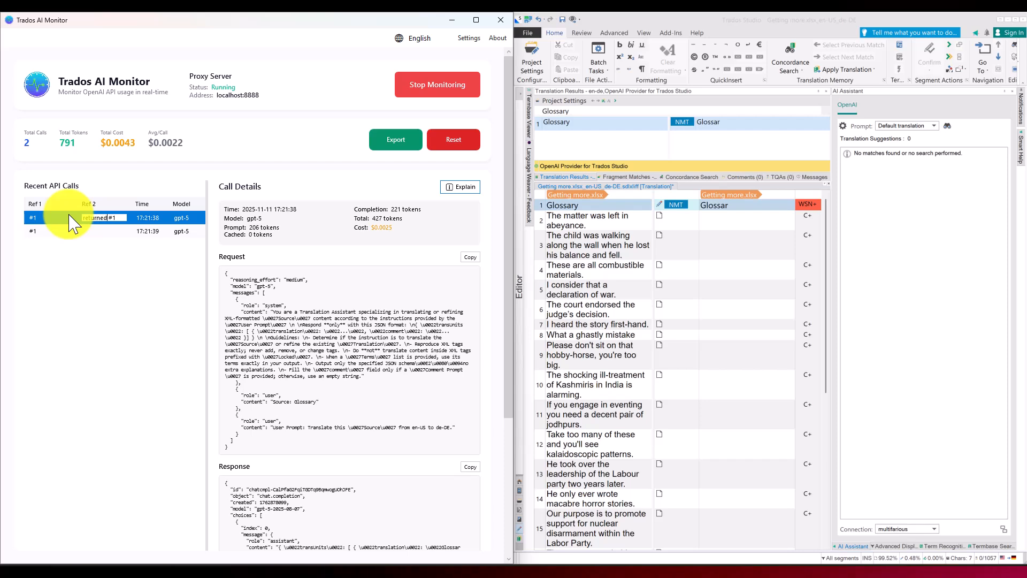
Step: Set the second API call's Ref 2 to "returned #1"
{"action": "left_click", "coordinate": [107, 231]}
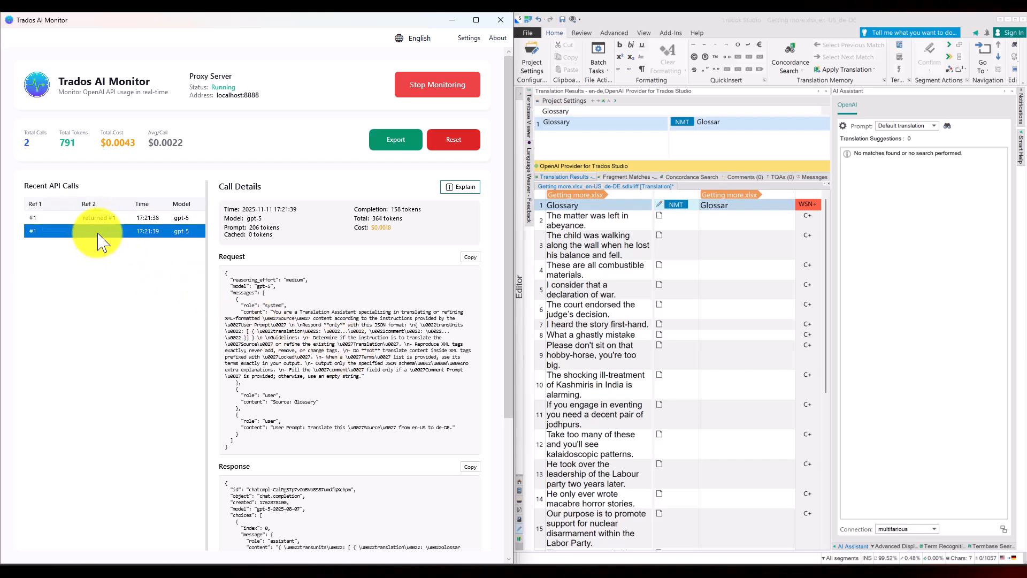
{"action": "double_click", "coordinate": [102, 233]}
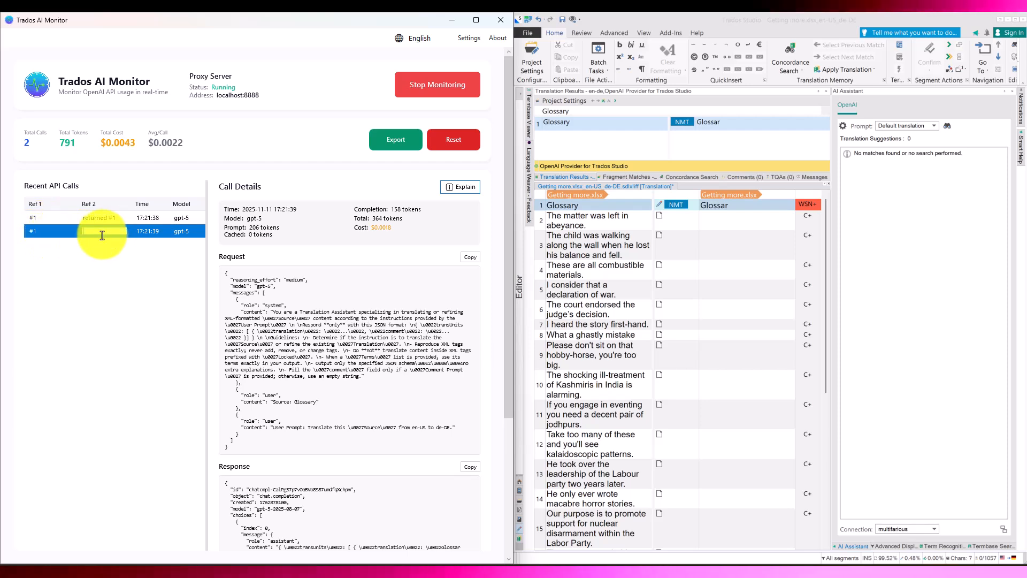
{"action": "type", "text": "returned"}
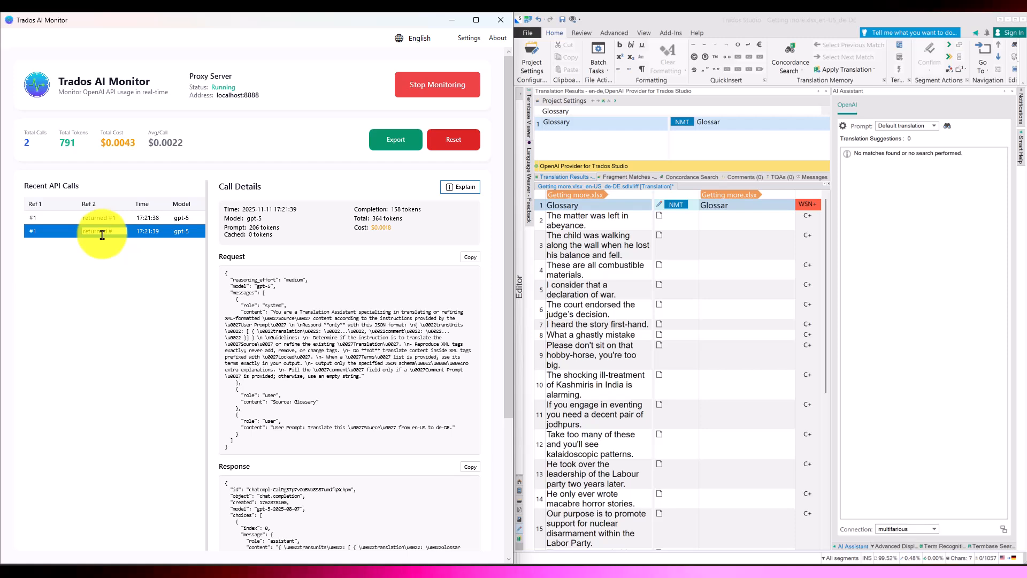
{"action": "type", "text": " #1"}
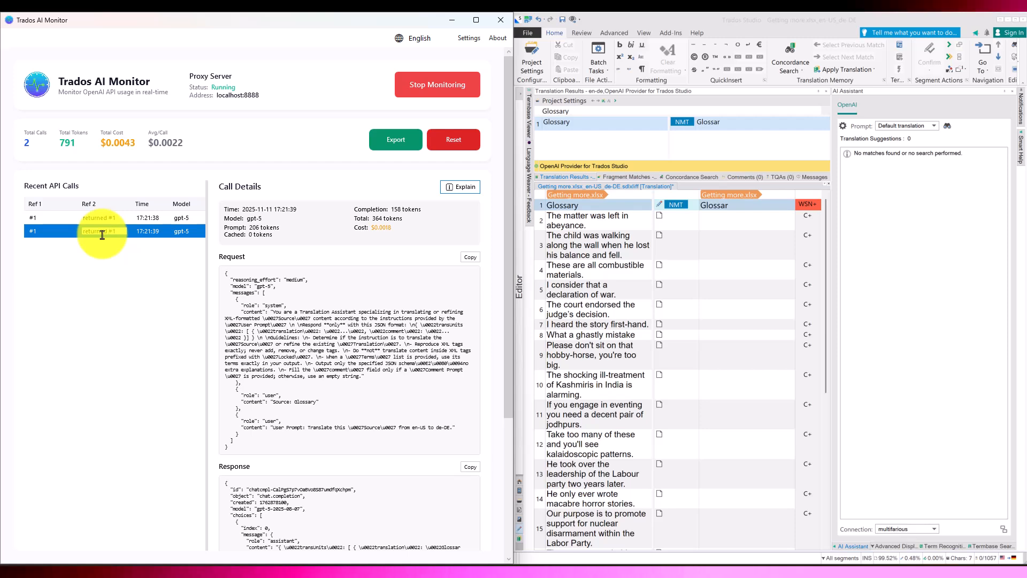
{"action": "left_click", "coordinate": [159, 249]}
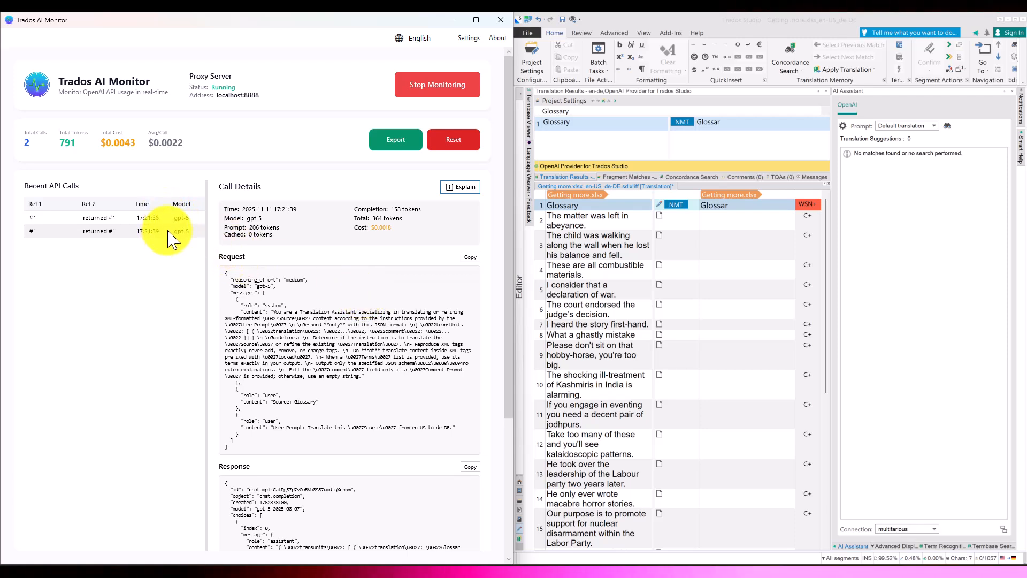
Step: Fetch the translation of segment 2 in Trados Studio and examine the resulting third call's request and response in Trados AI Monitor
{"action": "left_click", "coordinate": [732, 222]}
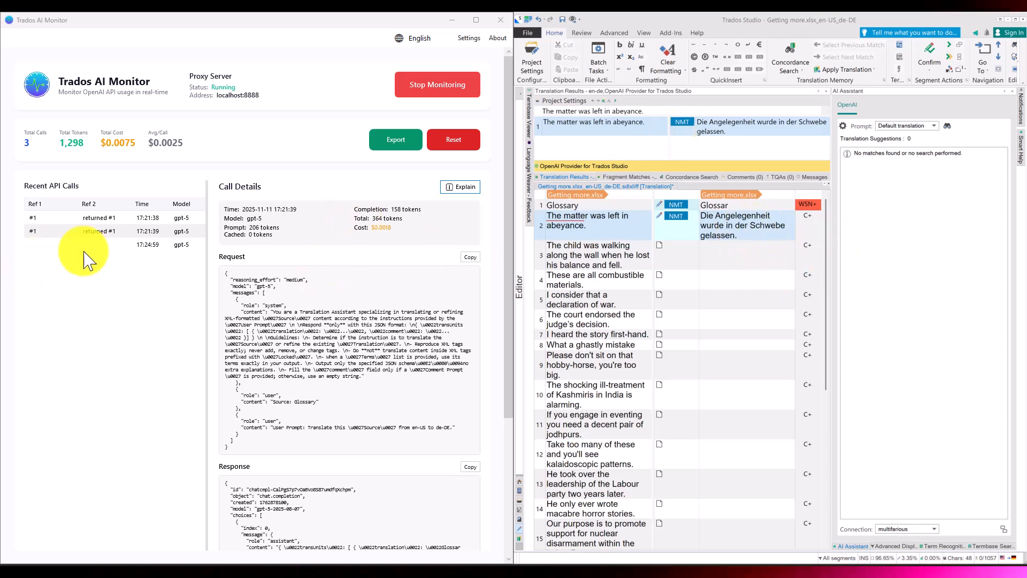
{"action": "left_click", "coordinate": [112, 246]}
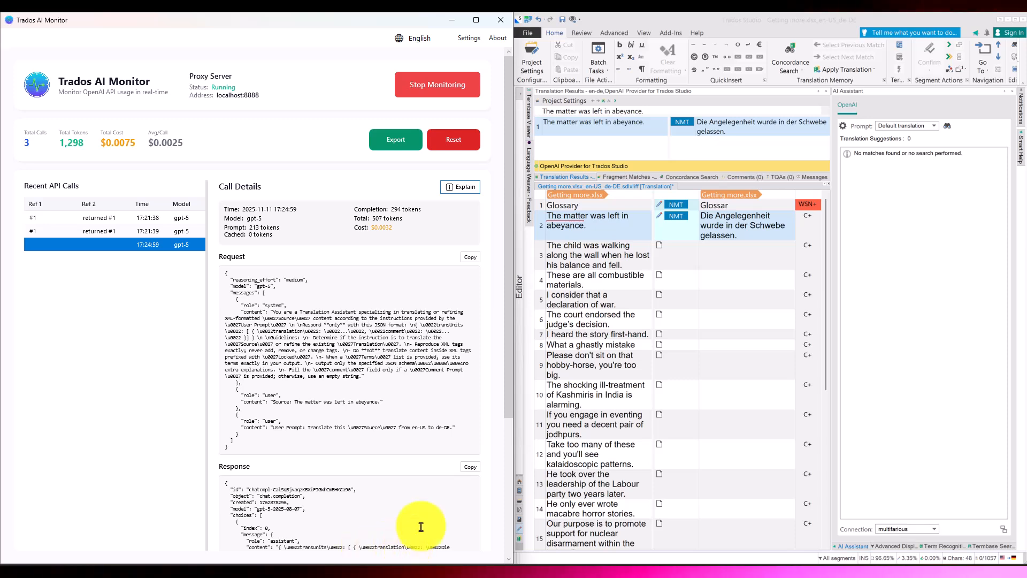
{"action": "left_click_drag", "start_coordinate": [509, 373], "coordinate": [508, 470]}
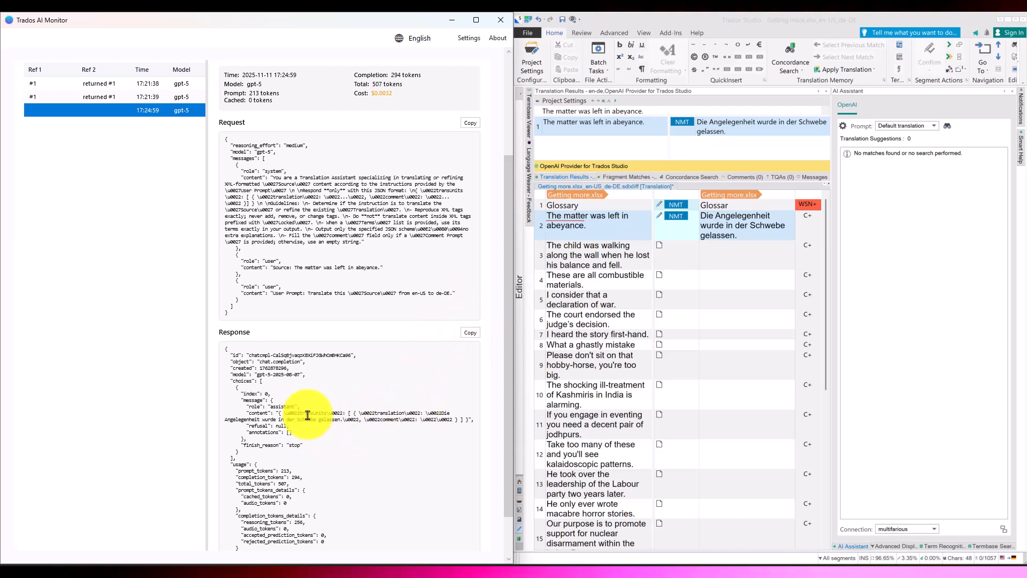
{"action": "left_click_drag", "start_coordinate": [248, 414], "coordinate": [354, 418]}
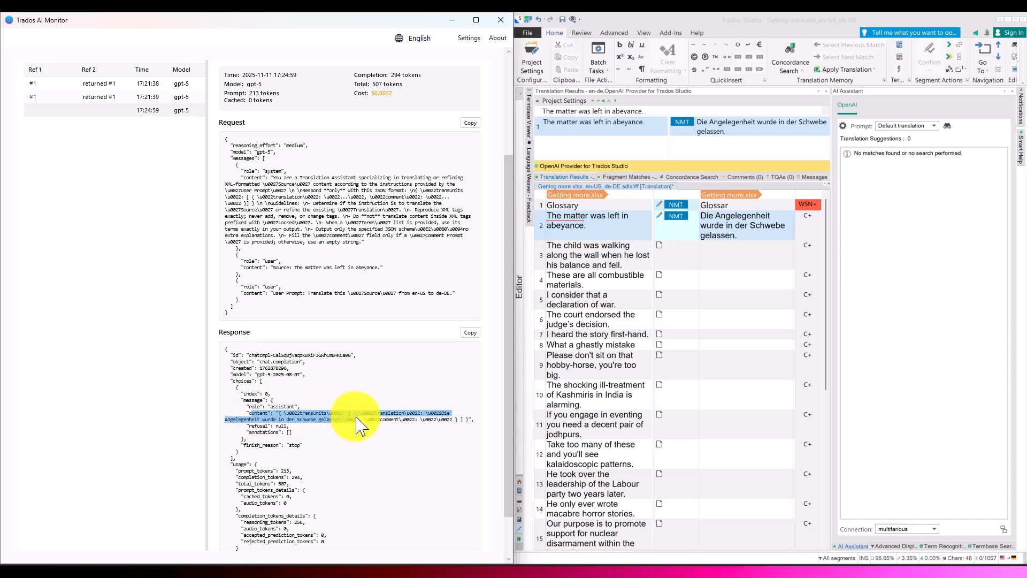
{"action": "left_click", "coordinate": [354, 417]}
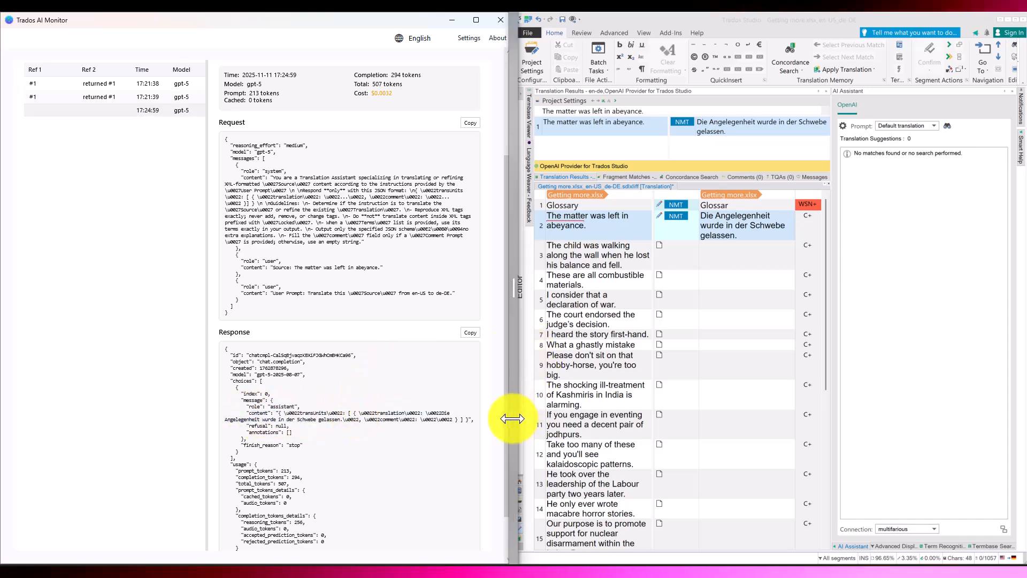
{"action": "left_click_drag", "start_coordinate": [511, 419], "coordinate": [515, 276]}
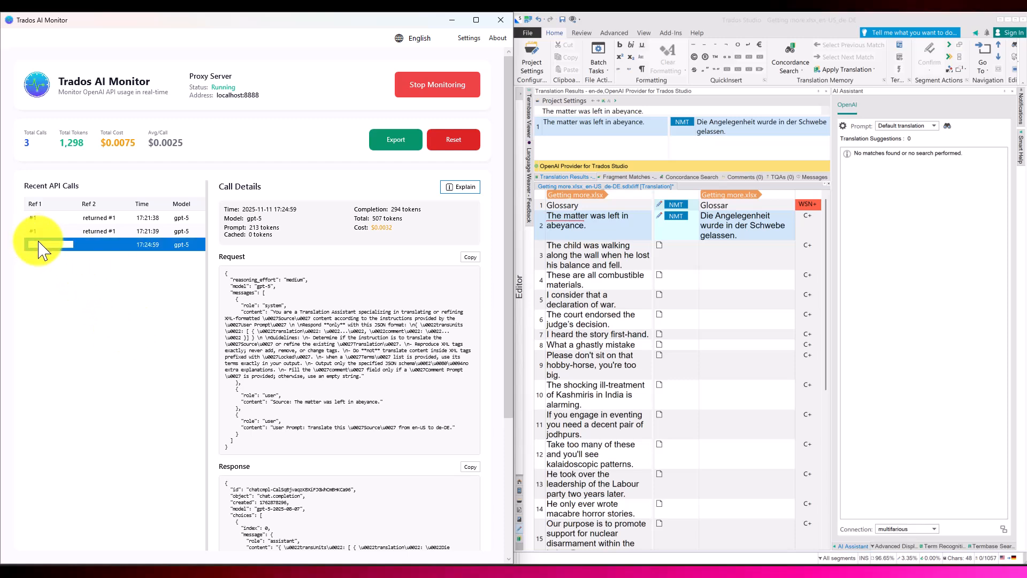
Step: Label the third API call with Ref 1 "#2" and Ref 2 "returned #2"
{"action": "type", "text": "#2"}
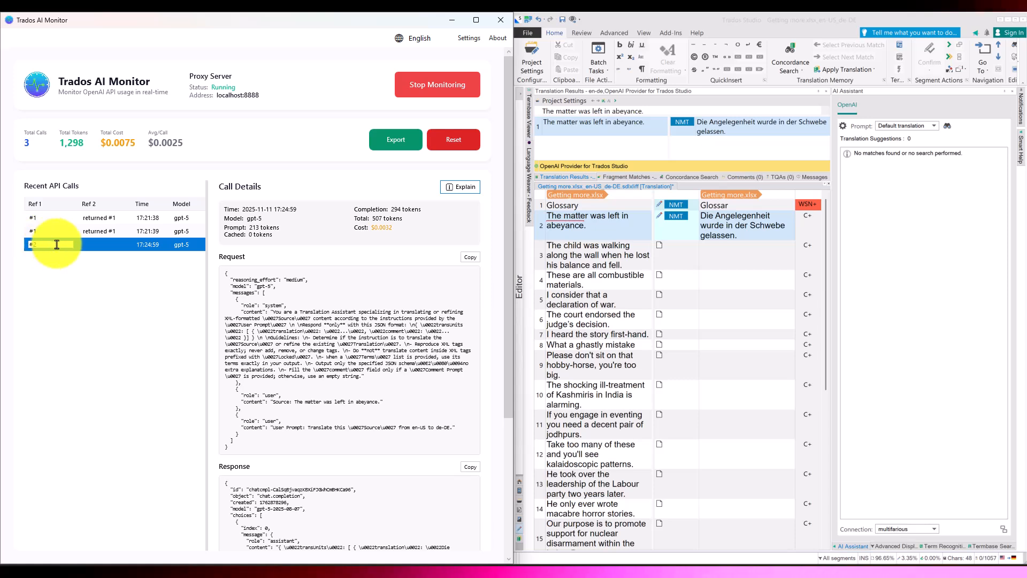
{"action": "double_click", "coordinate": [99, 244]}
{"action": "type", "text": "returned #2"}
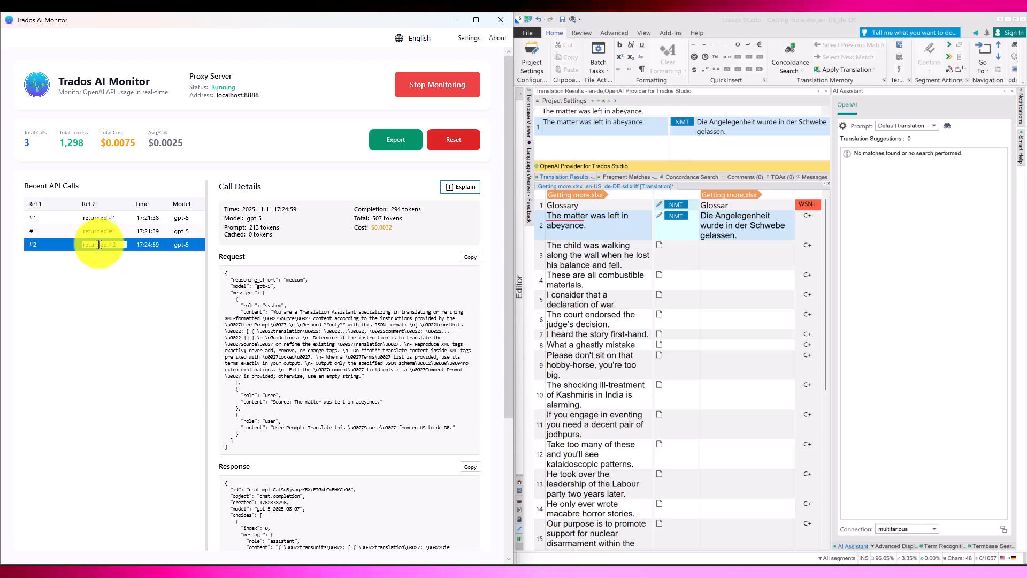
{"action": "left_click", "coordinate": [170, 243]}
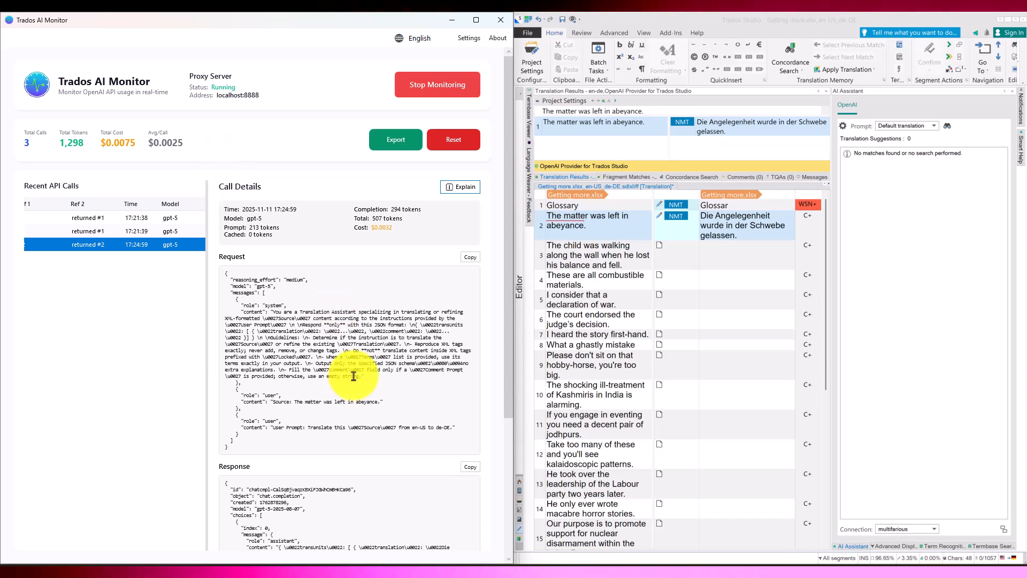
Step: Generate the token usage explanation for the third API call and move its window clear of the call list and details
{"action": "left_click", "coordinate": [461, 200]}
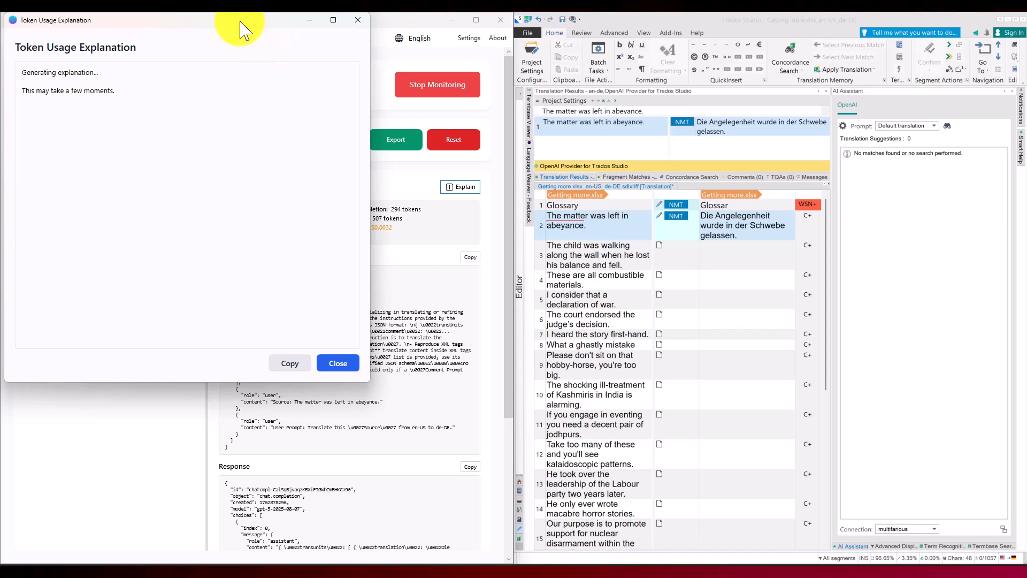
{"action": "left_click_drag", "start_coordinate": [241, 26], "coordinate": [337, 101]}
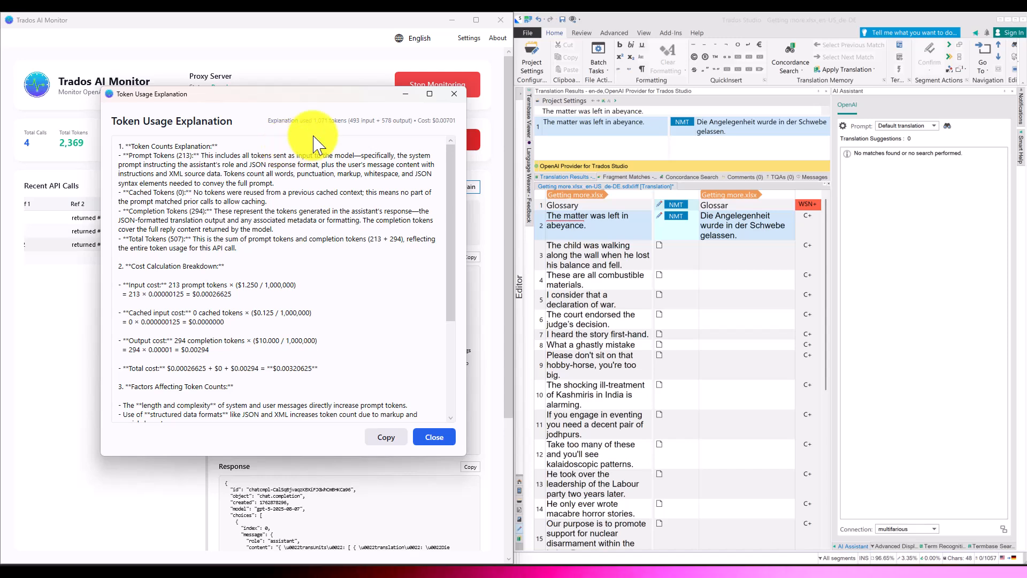
{"action": "left_click_drag", "start_coordinate": [334, 97], "coordinate": [451, 129]}
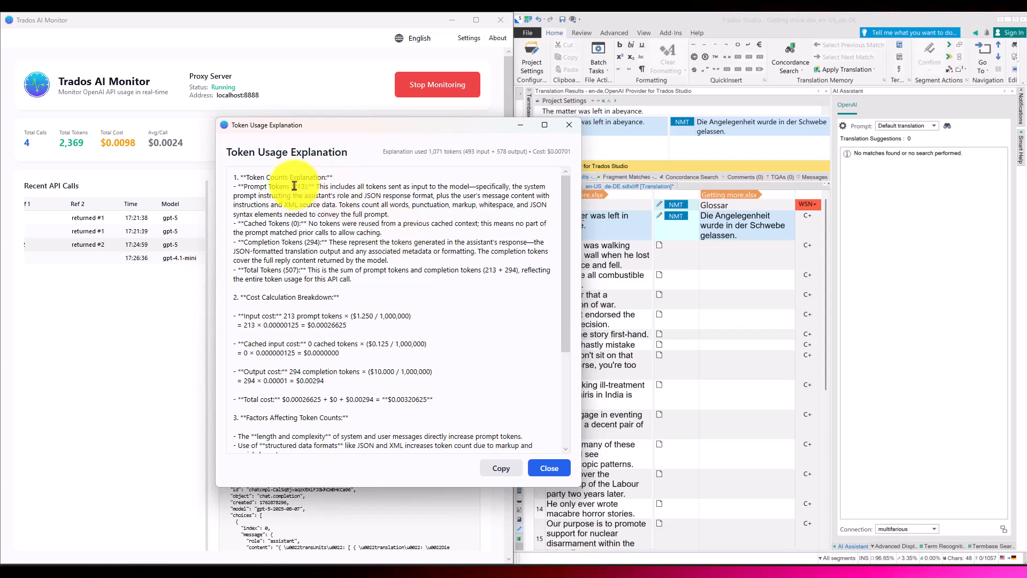
{"action": "left_click_drag", "start_coordinate": [377, 128], "coordinate": [616, 152]}
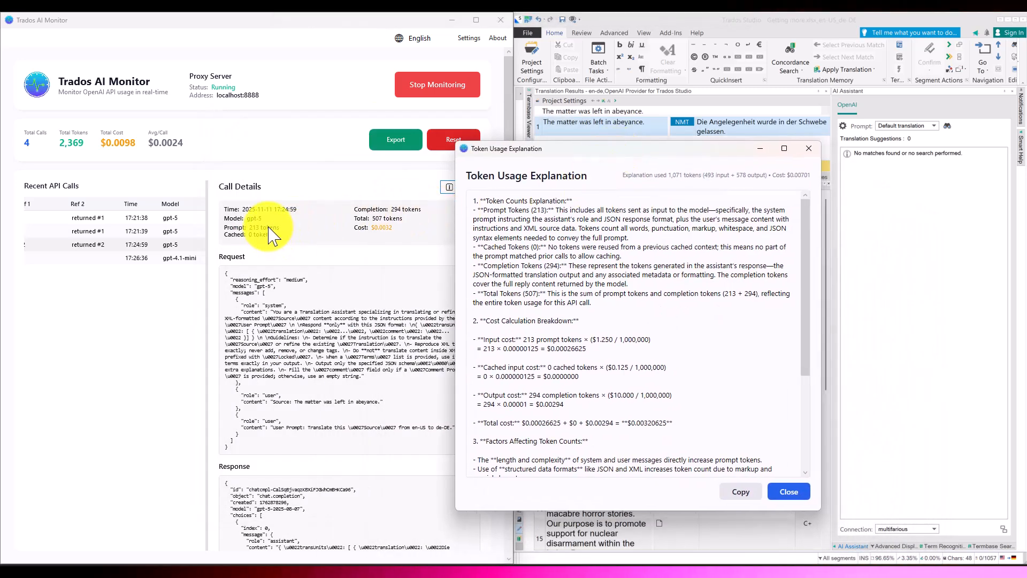
Step: Read the explanation's token counts, cost calculation, influencing factors and cached-token reasons, and close it
{"action": "double_click", "coordinate": [536, 210]}
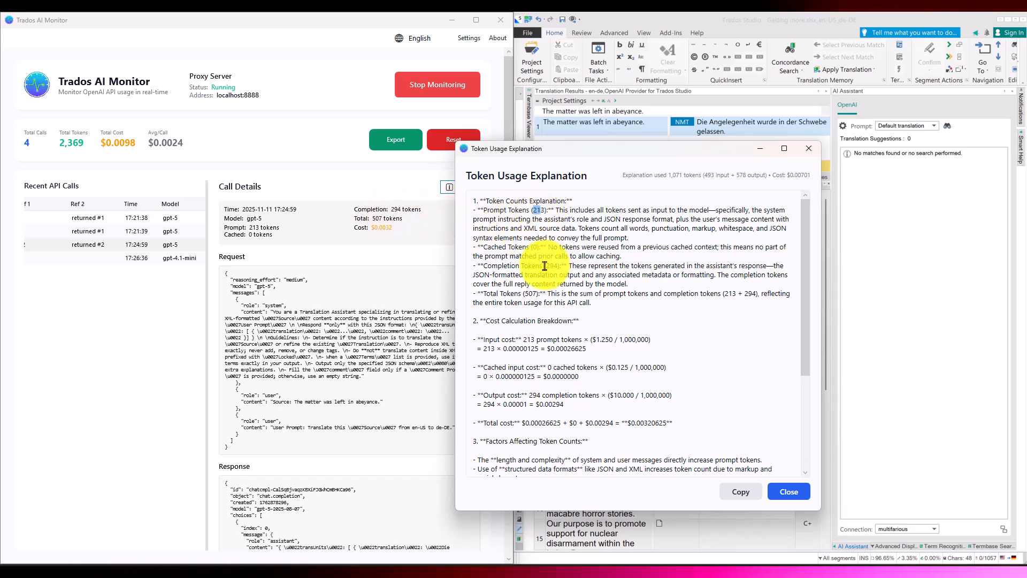
{"action": "double_click", "coordinate": [534, 247]}
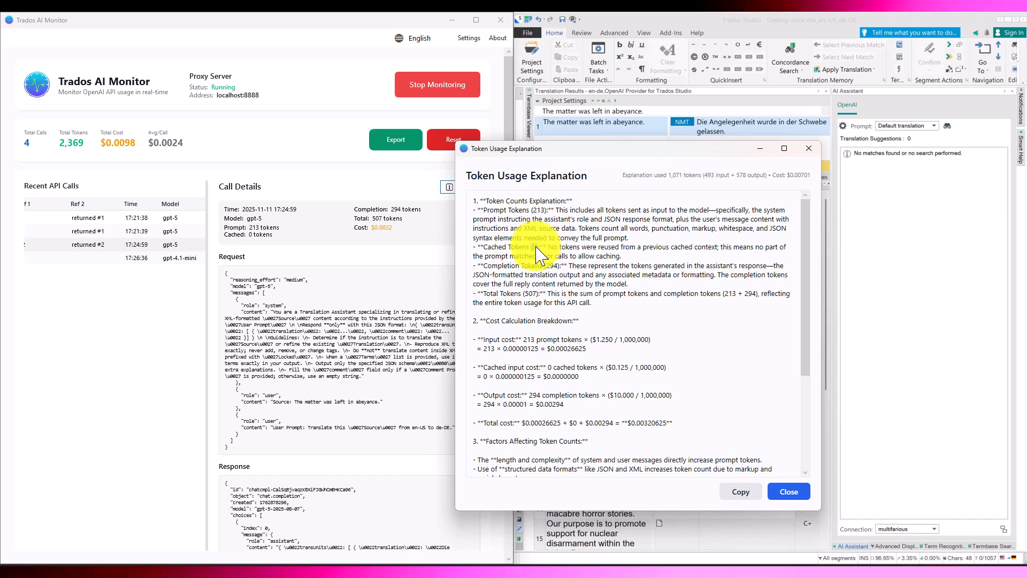
{"action": "double_click", "coordinate": [531, 293]}
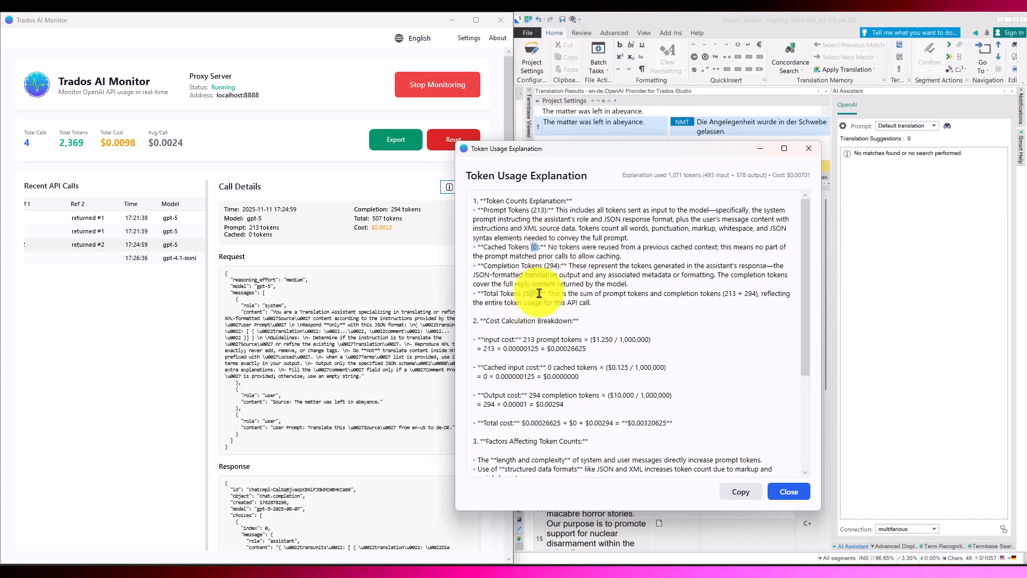
{"action": "scroll", "coordinate": [678, 250], "scroll_direction": "down", "scroll_amount": 5}
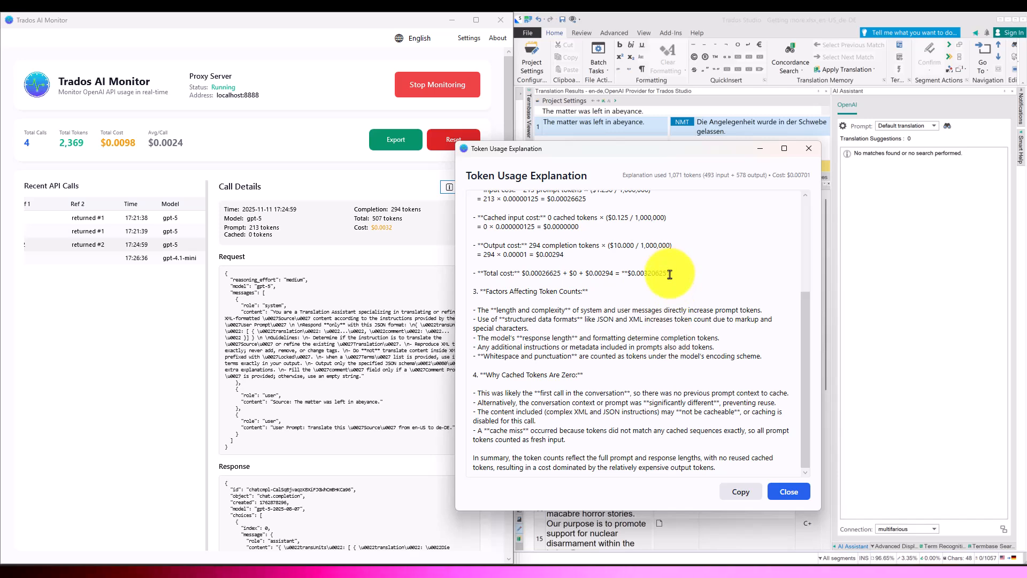
{"action": "left_click", "coordinate": [789, 492]}
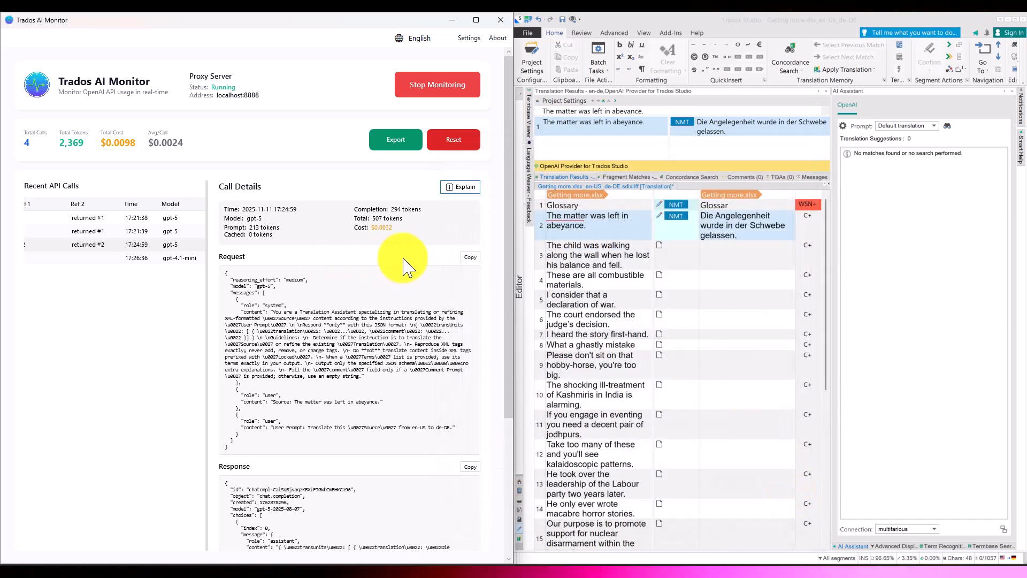
Step: Open the details of the gpt-4.1-mini call and label its Ref 1 "Explain #2"
{"action": "left_click", "coordinate": [62, 258]}
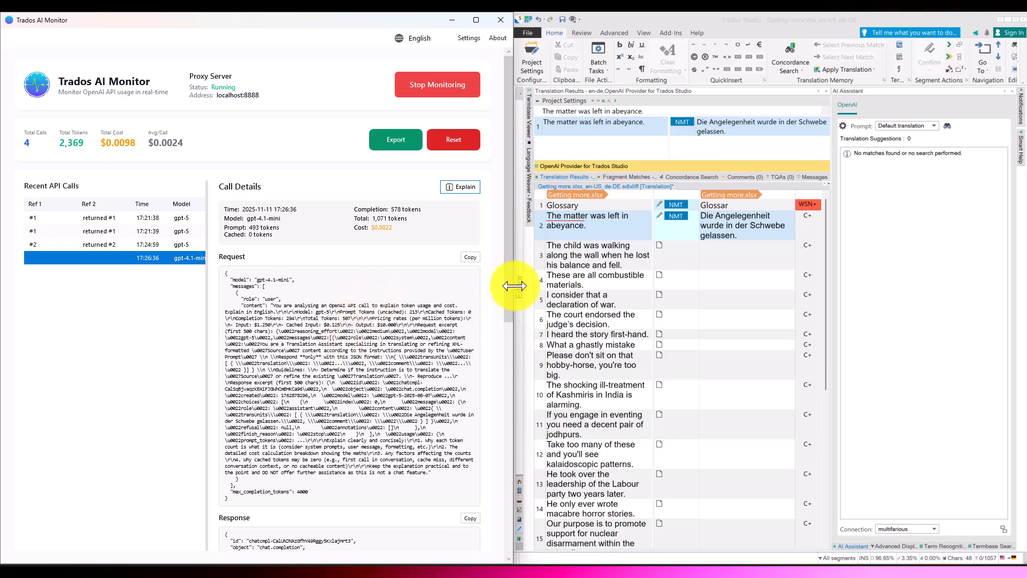
{"action": "left_click_drag", "start_coordinate": [511, 285], "coordinate": [486, 265]}
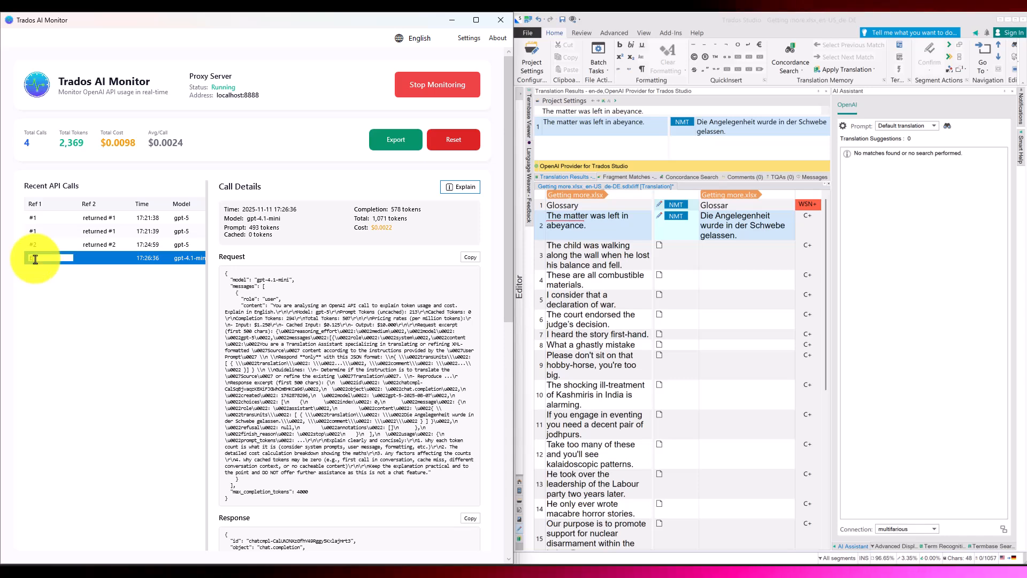
{"action": "type", "text": "Explain"}
{"action": "key", "text": "Return"}
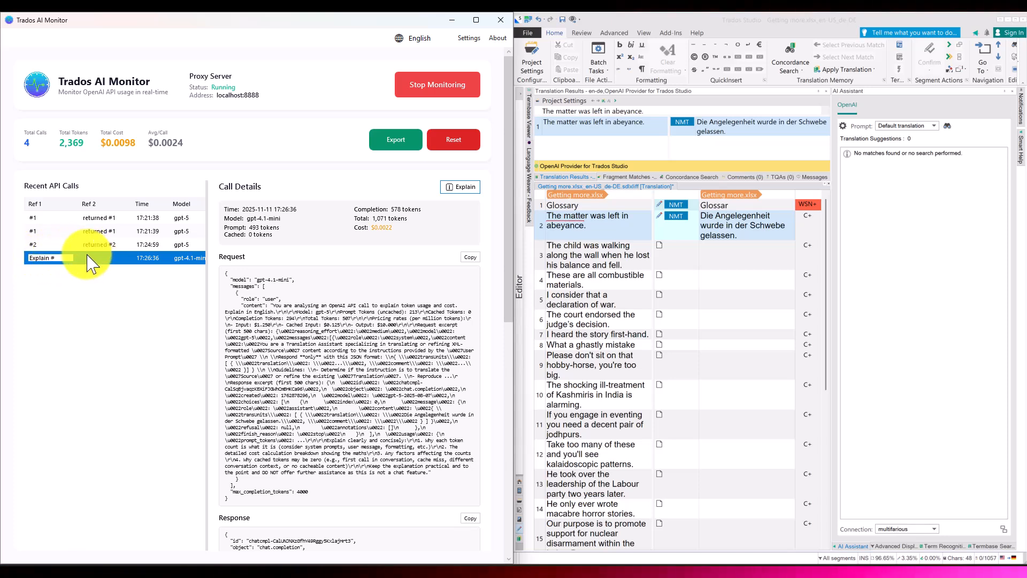
{"action": "left_click", "coordinate": [118, 290]}
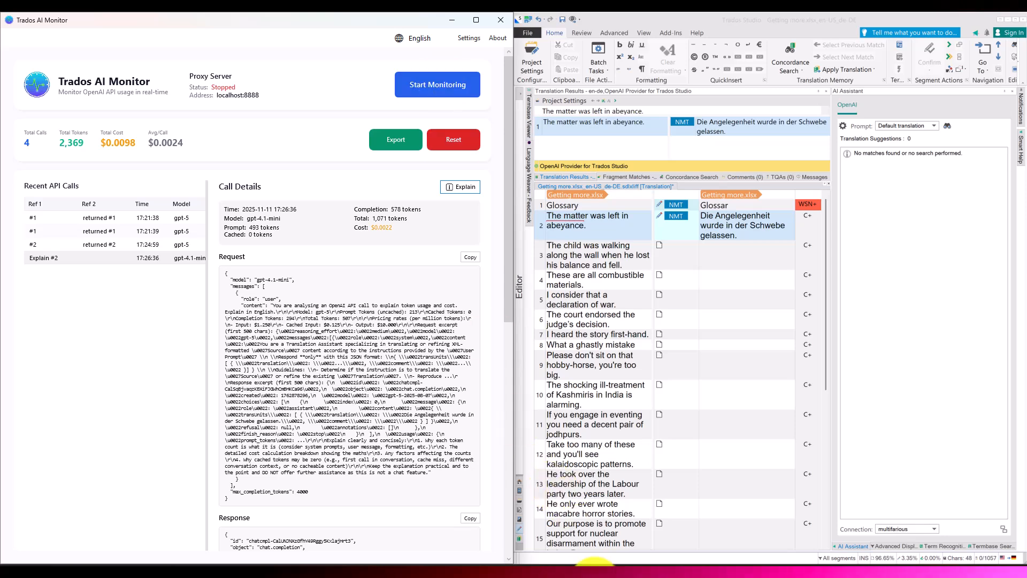
Step: Check the manual proxy server setup in the Windows proxy settings, cancel without changes and minimise the Settings window
{"action": "left_click", "coordinate": [581, 573]}
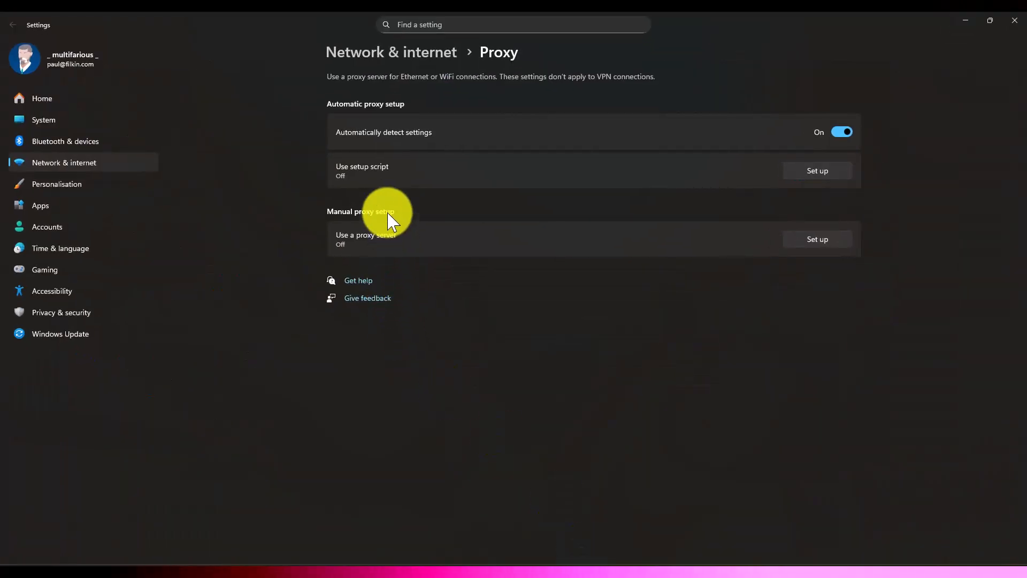
{"action": "left_click", "coordinate": [814, 242]}
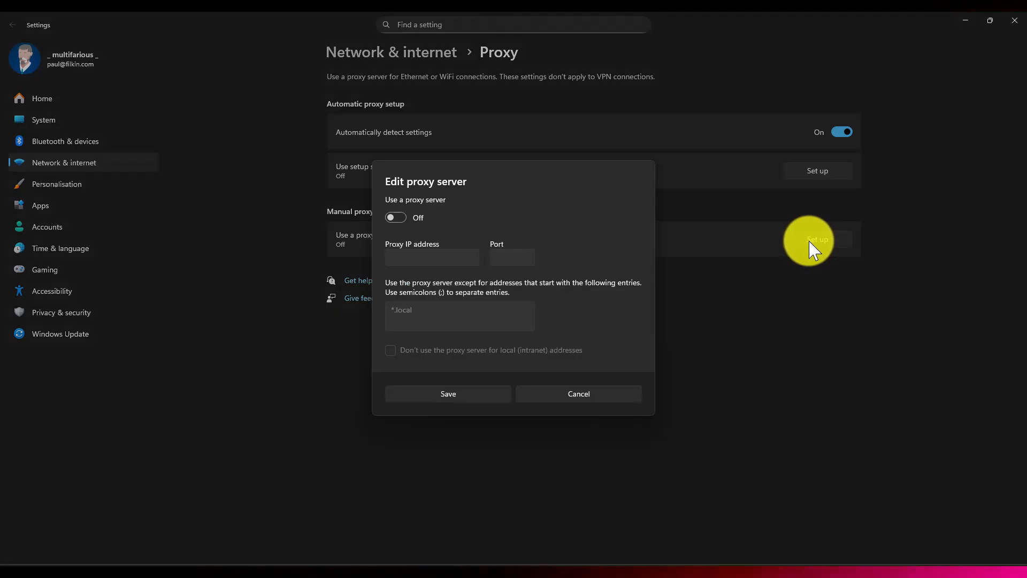
{"action": "left_click", "coordinate": [554, 400]}
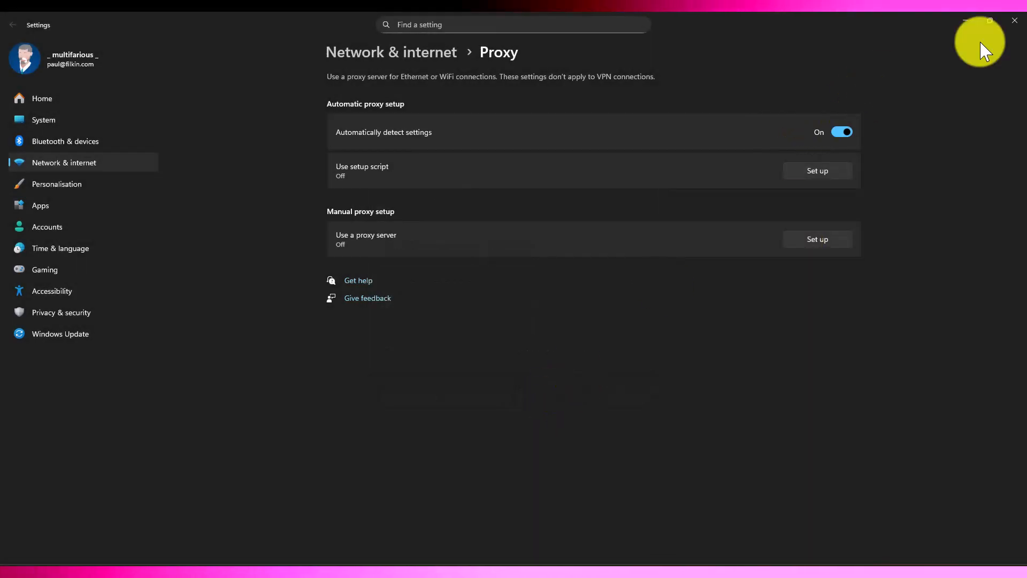
{"action": "left_click", "coordinate": [966, 20]}
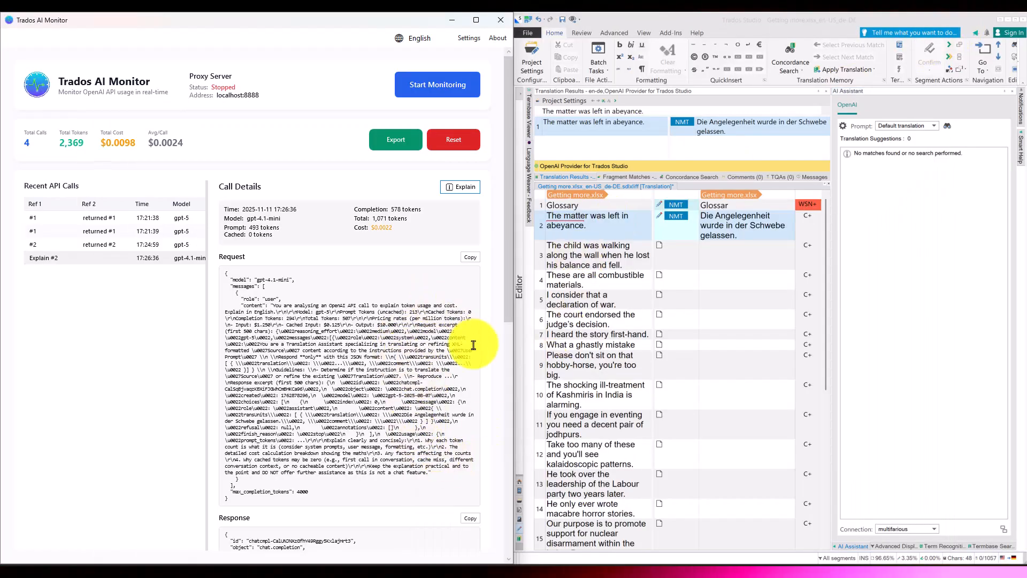
Step: Cancel closing Trados Studio, clear the target text of all segments, and close the Getting more.xlsx_en-US_de-DE.sdlxliff document
{"action": "left_click", "coordinate": [1020, 21]}
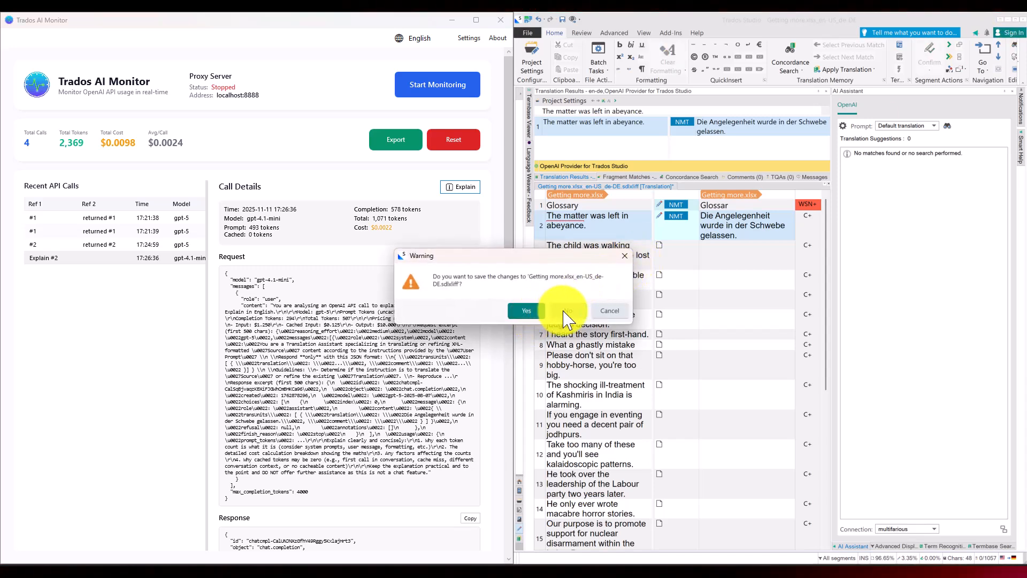
{"action": "left_click", "coordinate": [601, 312]}
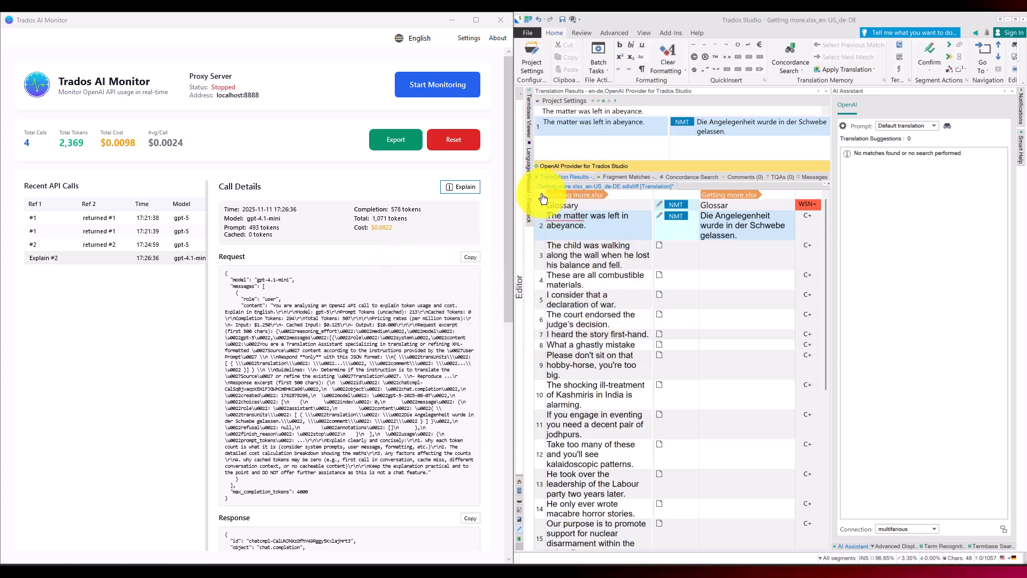
{"action": "left_click", "coordinate": [564, 208]}
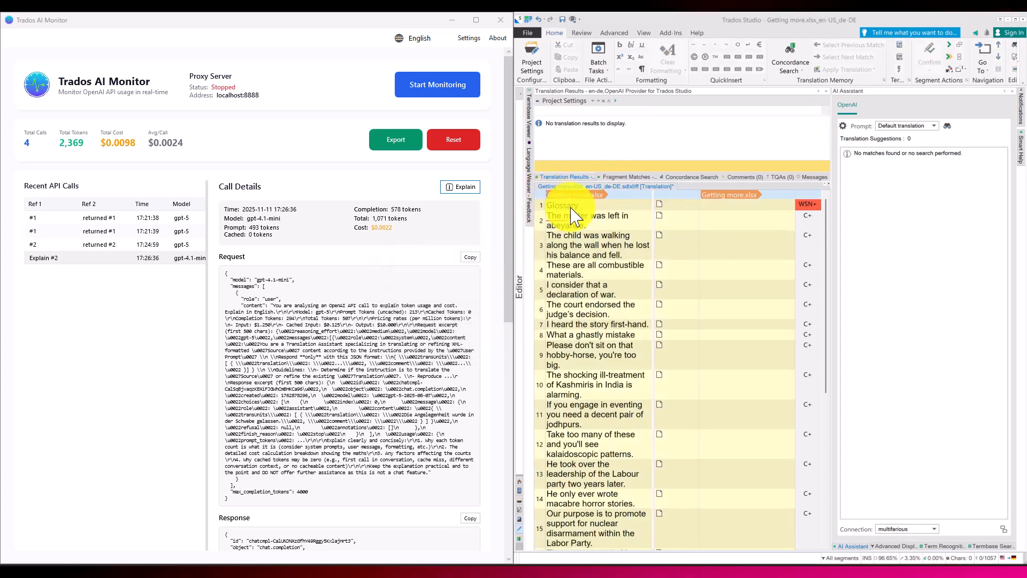
{"action": "left_click", "coordinate": [671, 223]}
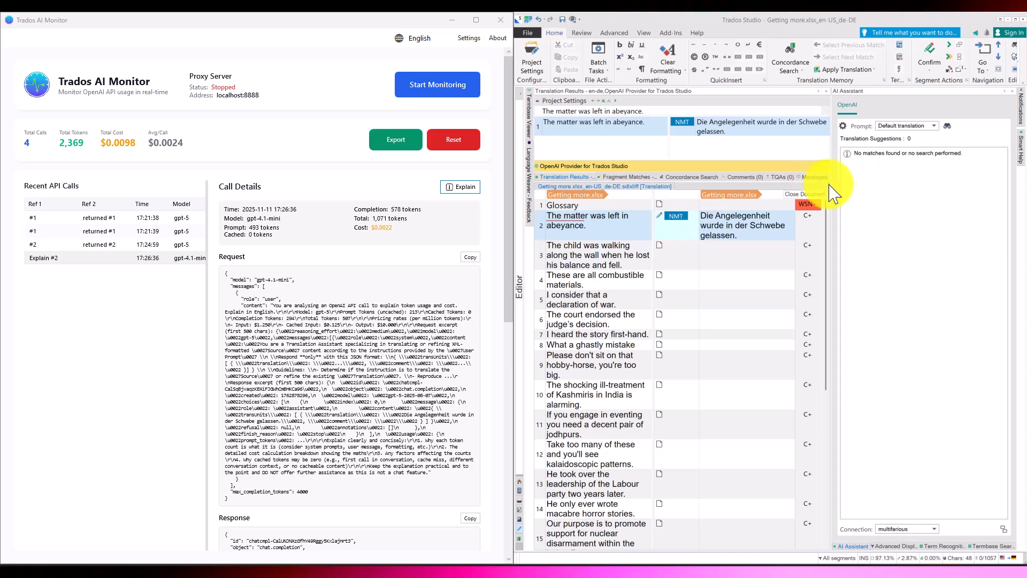
{"action": "left_click", "coordinate": [833, 193]}
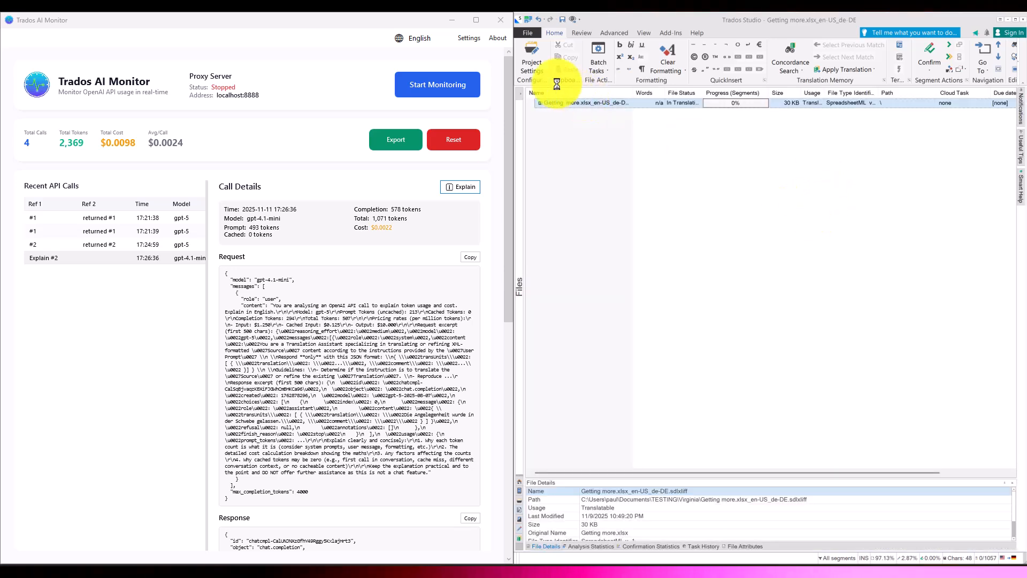
Step: Review the editor's Automation settings for translation memory lookup and LookAhead in the Trados Studio options, and accept the dialog
{"action": "left_click", "coordinate": [530, 34]}
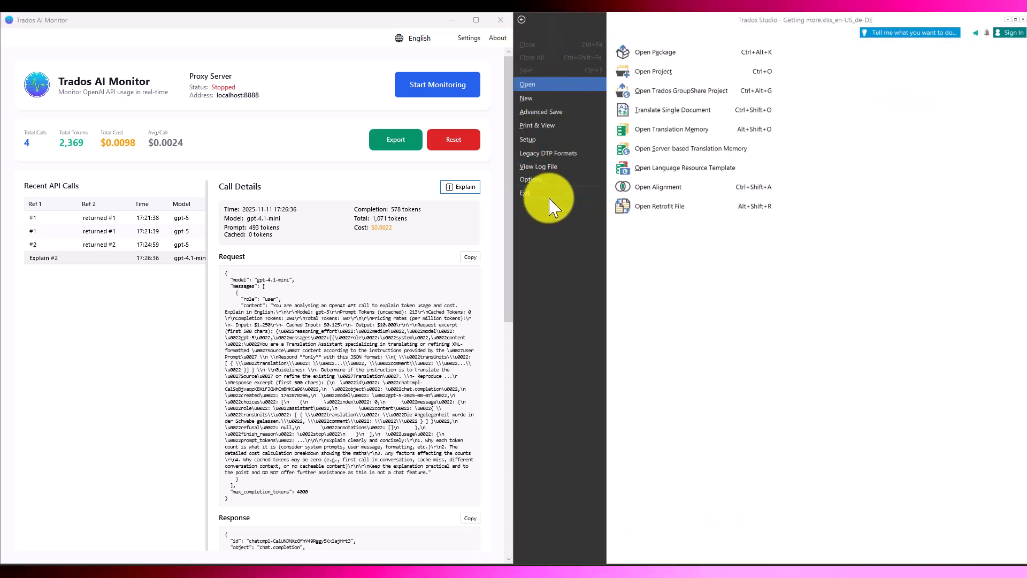
{"action": "left_click", "coordinate": [549, 182]}
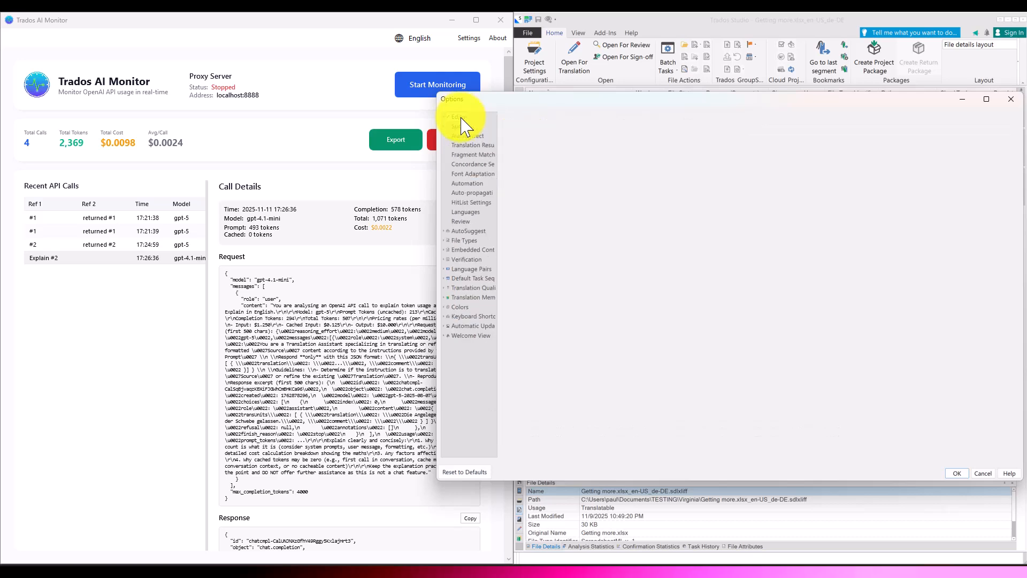
{"action": "left_click", "coordinate": [460, 117]}
{"action": "left_click", "coordinate": [471, 183]}
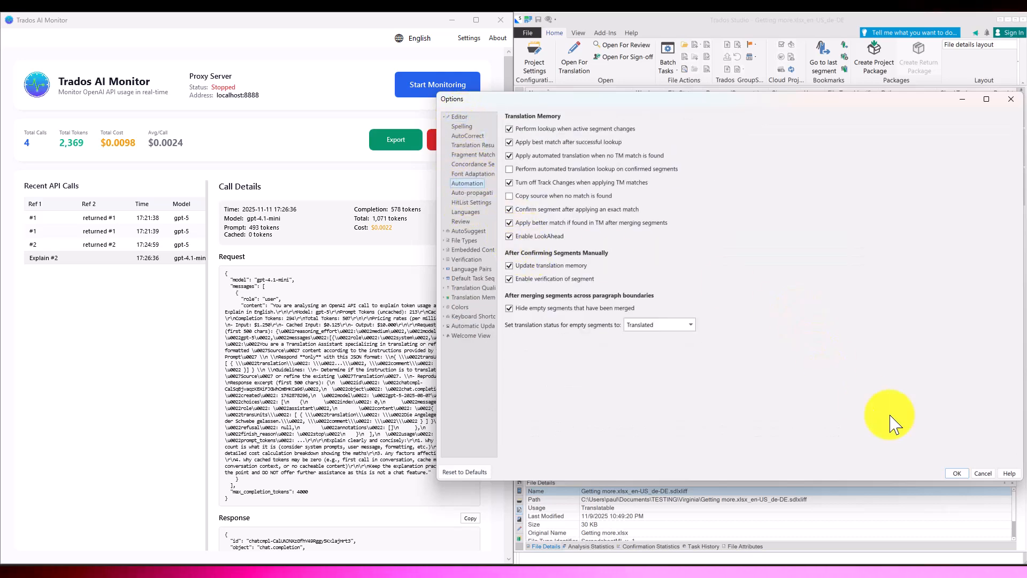
{"action": "left_click", "coordinate": [958, 474]}
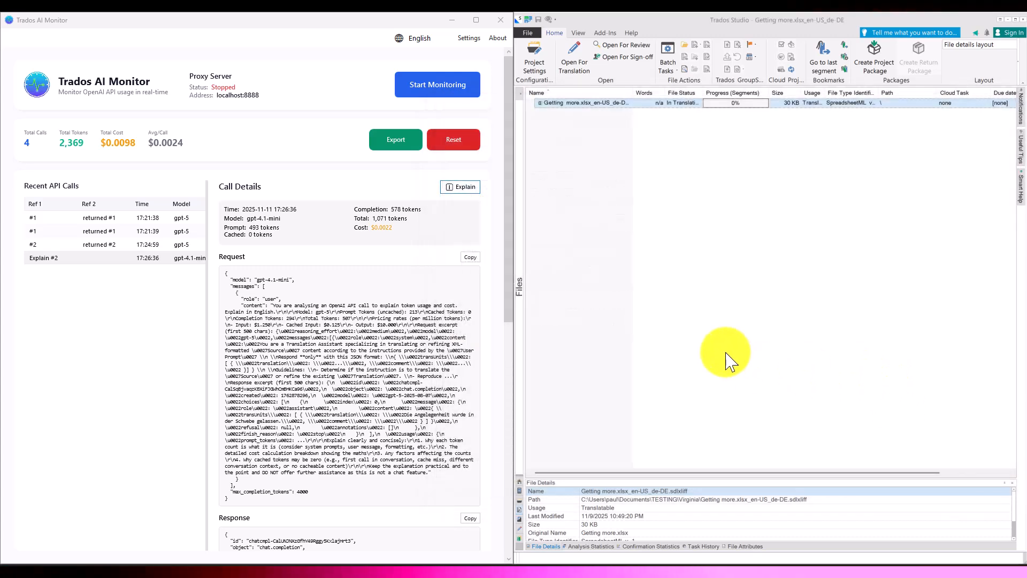
Step: Close Trados Studio and start monitoring in Trados AI Monitor
{"action": "left_click", "coordinate": [1023, 26]}
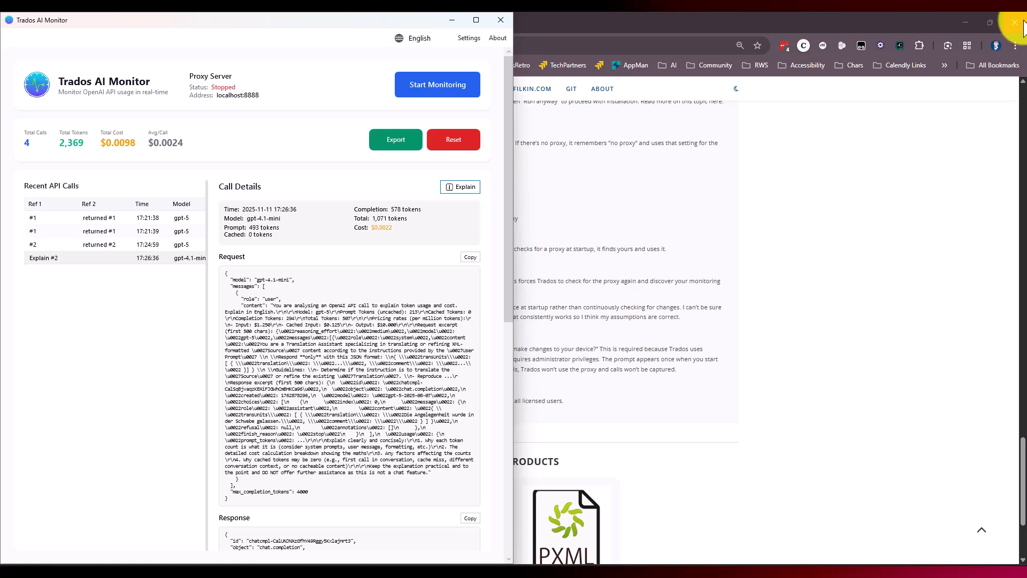
{"action": "left_click", "coordinate": [437, 91]}
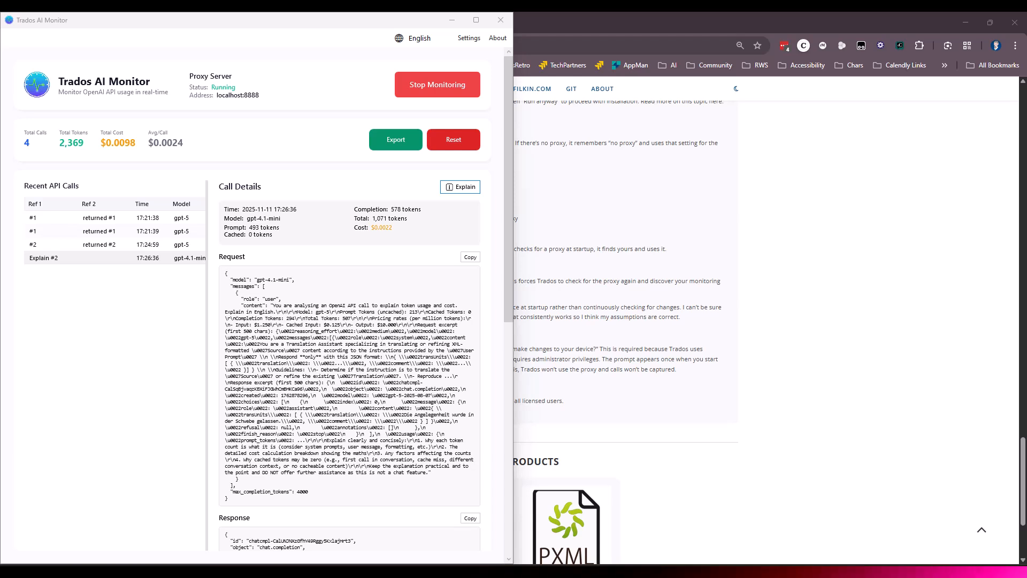
Step: Review the manual proxy server setup in the Windows proxy settings, leave the proxy dialog without saving, and minimise the Settings window
{"action": "scroll", "coordinate": [800, 276], "scroll_direction": "down", "scroll_amount": 1}
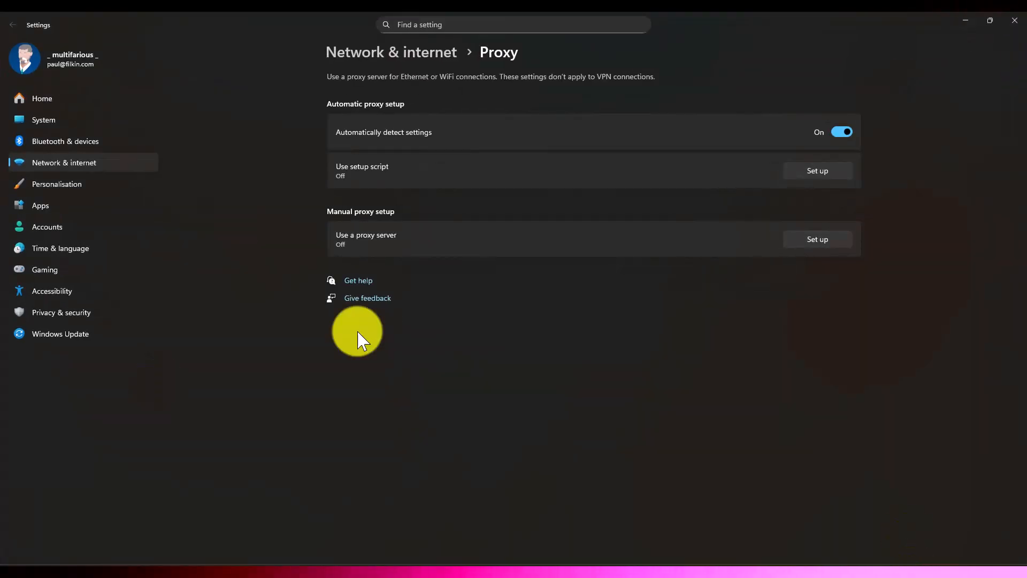
{"action": "left_click", "coordinate": [808, 243]}
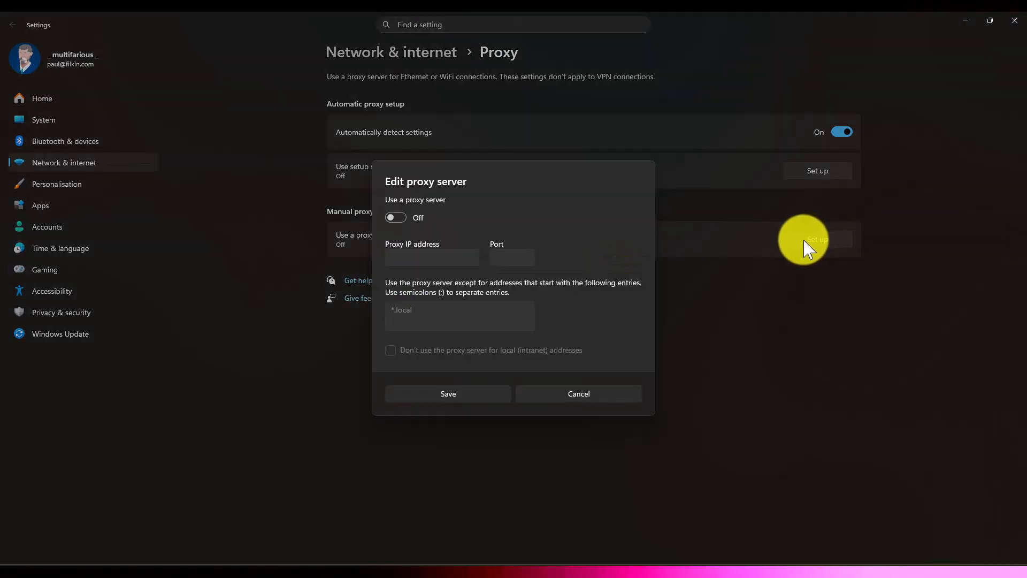
{"action": "left_click", "coordinate": [580, 396]}
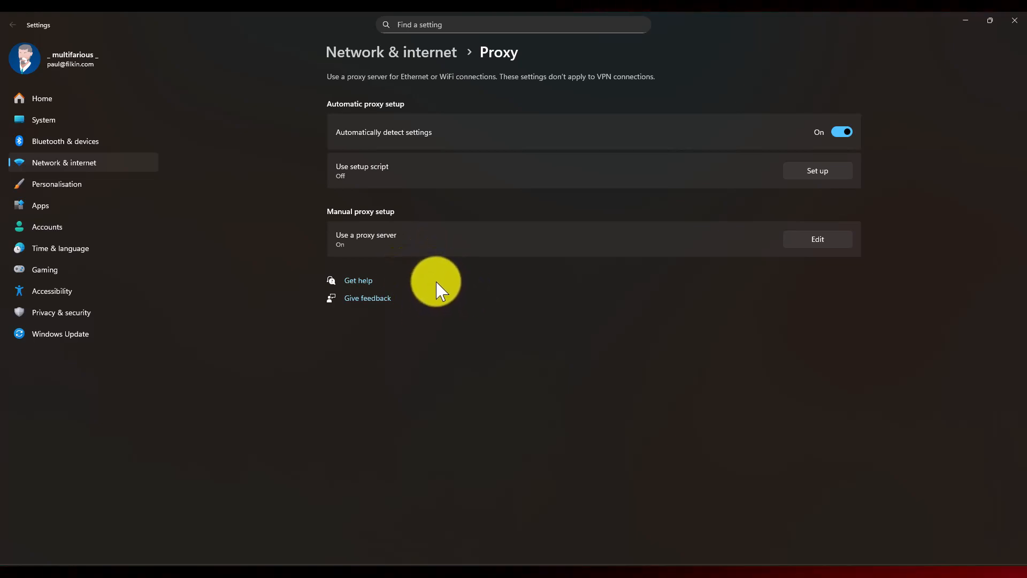
{"action": "left_click", "coordinate": [966, 21]}
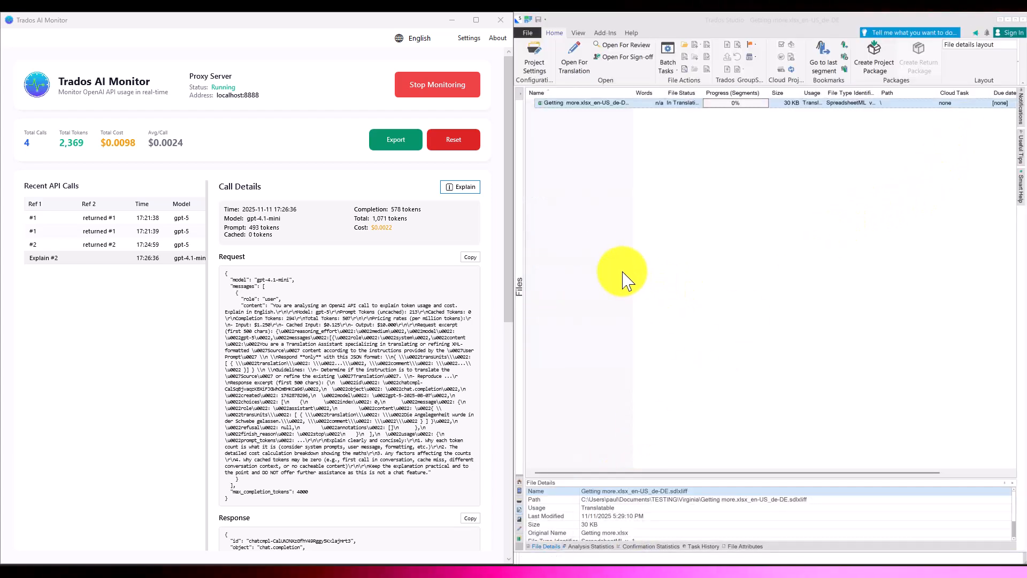
{"action": "scroll", "coordinate": [593, 236], "scroll_direction": "right", "scroll_amount": 1}
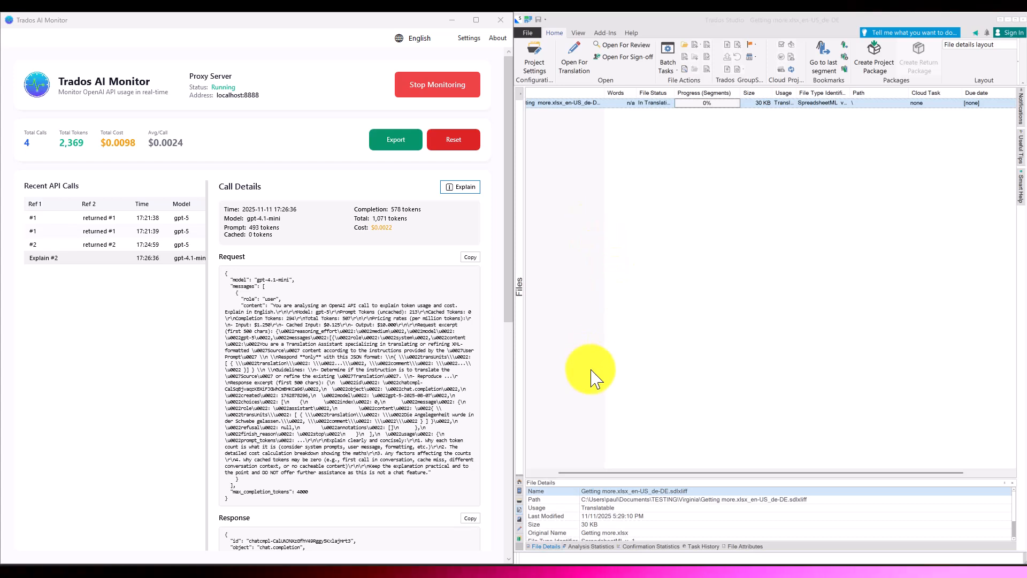
{"action": "left_click_drag", "start_coordinate": [637, 477], "coordinate": [591, 476]}
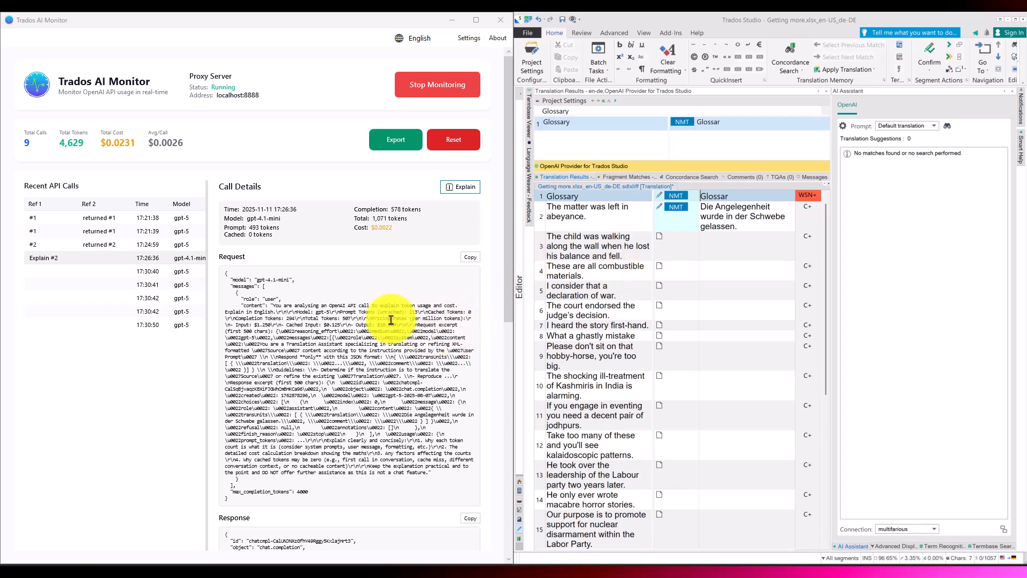
Step: Label the Ref 1 of the 17:30:40 gpt-5 call "LA #1" in the recent API calls of Trados AI Monitor
{"action": "left_click", "coordinate": [100, 272]}
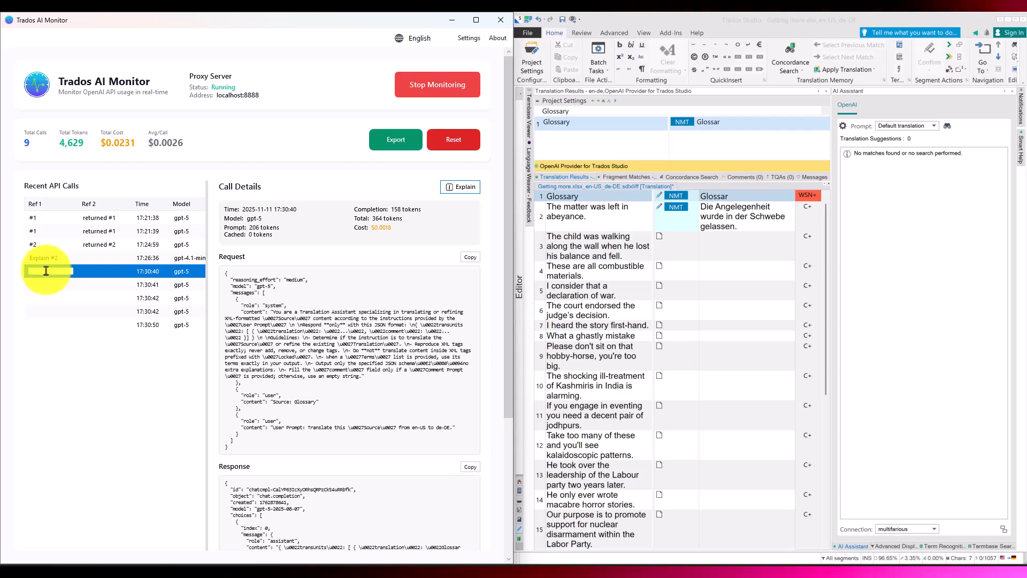
{"action": "type", "text": "L"}
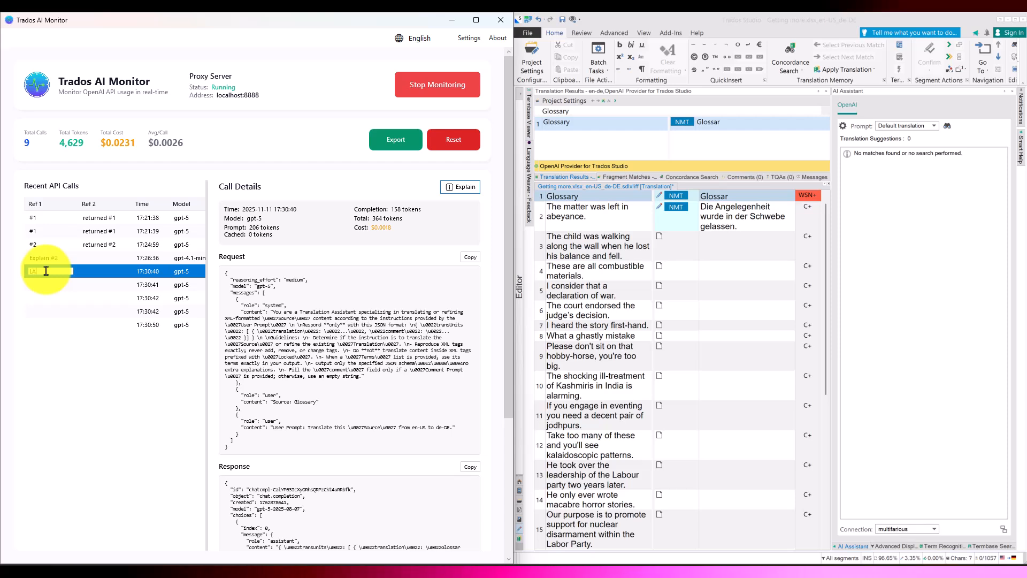
{"action": "type", "text": "A"}
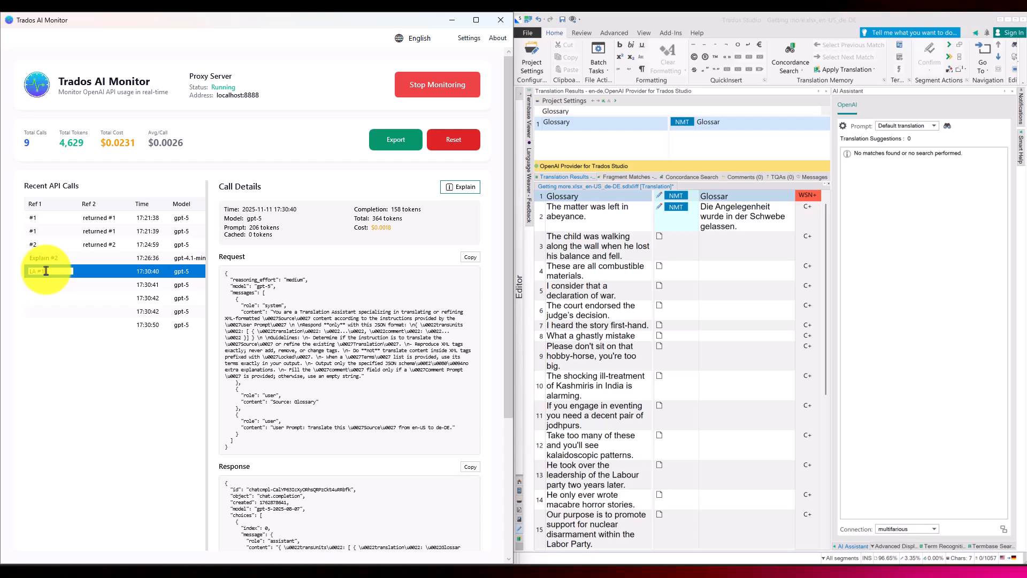
{"action": "type", "text": " #1"}
{"action": "key", "text": "Return"}
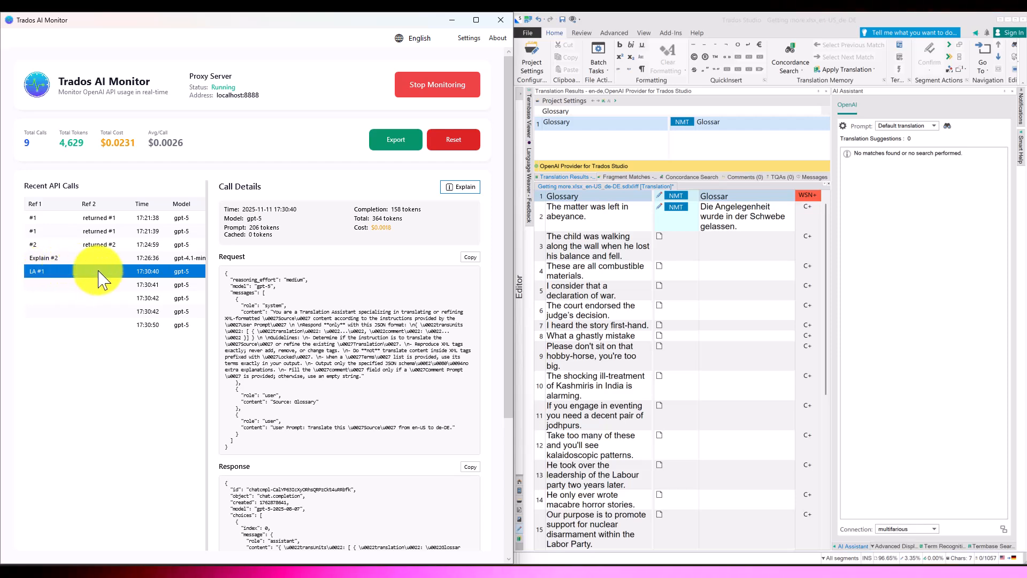
Step: Copy the Ref 2 label "returned #1" from the 17:21:38 call into Ref 2 of the 17:30:40 call
{"action": "double_click", "coordinate": [98, 271]}
{"action": "left_click", "coordinate": [86, 245]}
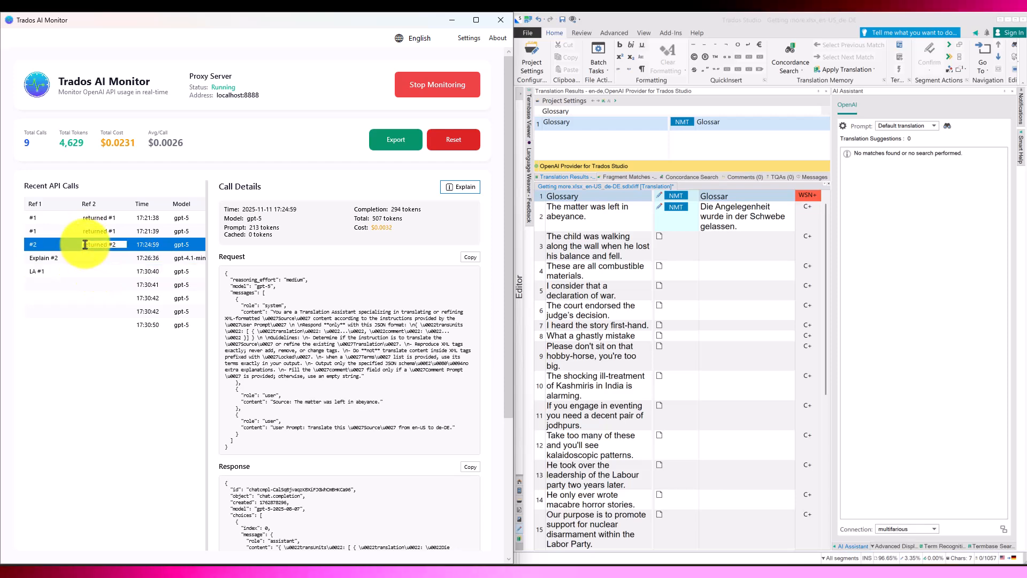
{"action": "double_click", "coordinate": [103, 219]}
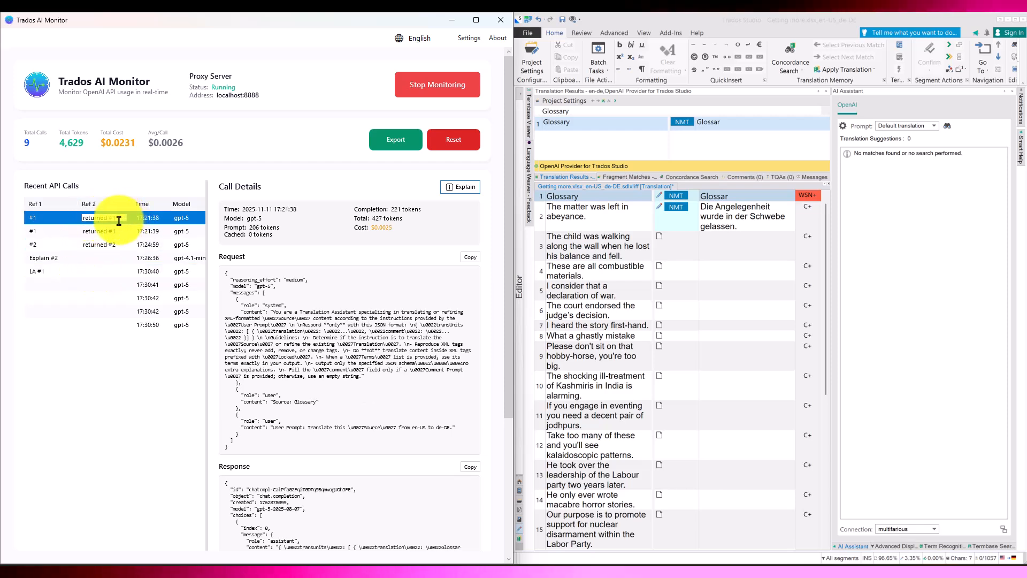
{"action": "left_click_drag", "start_coordinate": [119, 221], "coordinate": [75, 225]}
{"action": "key", "text": "ctrl+c"}
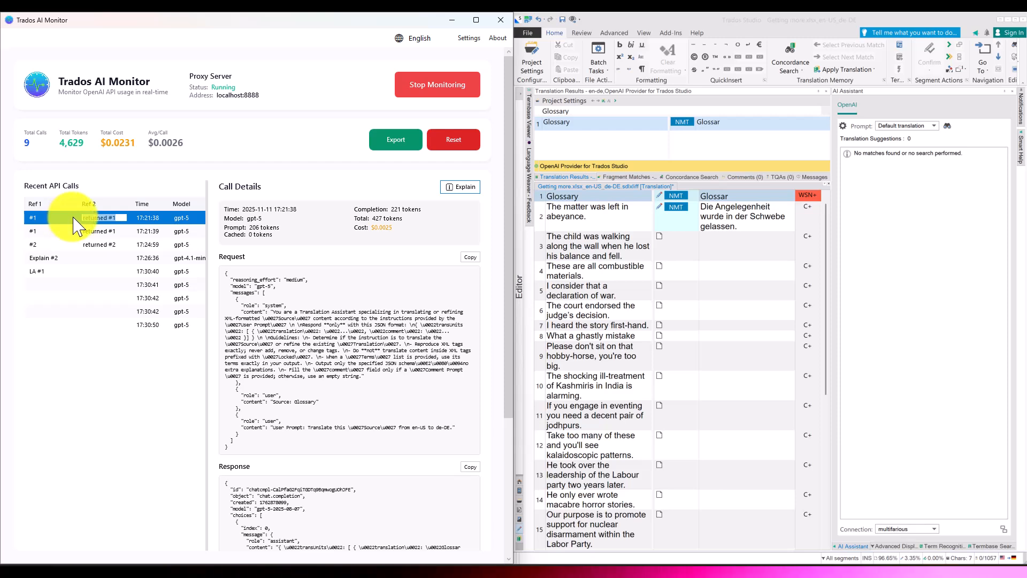
{"action": "double_click", "coordinate": [103, 273]}
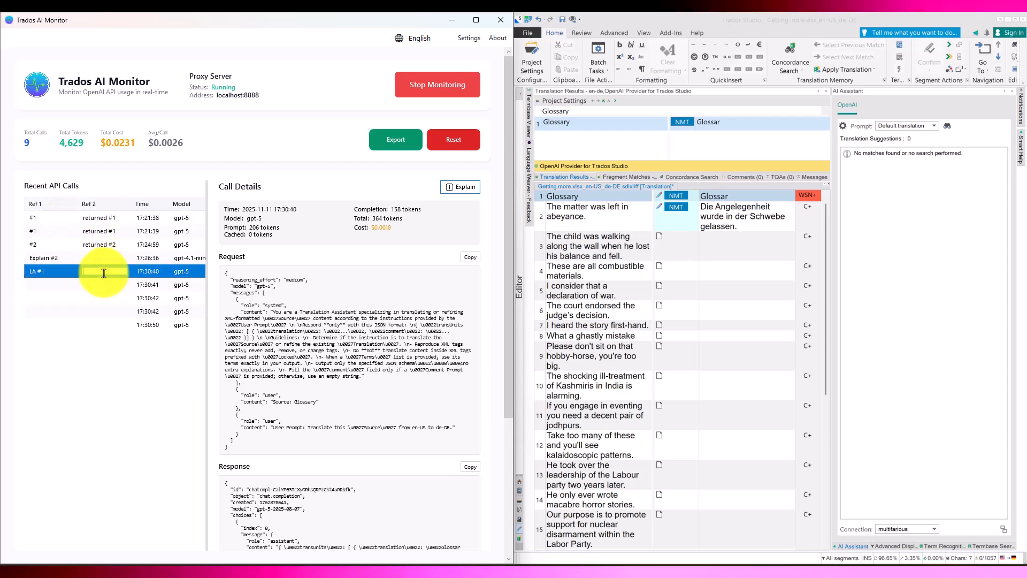
{"action": "key", "text": "ctrl+v"}
{"action": "key", "text": "Tab"}
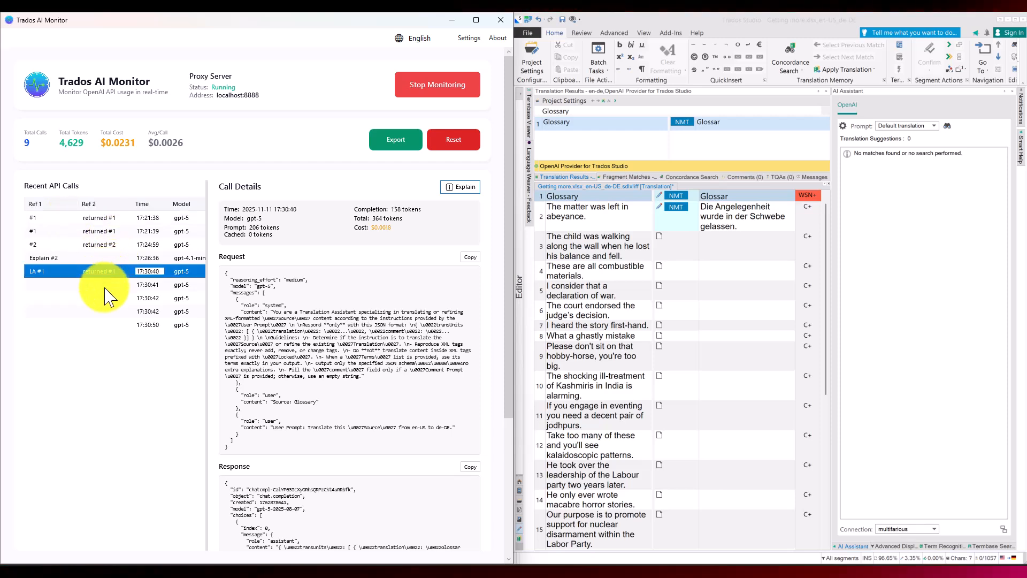
Step: Label the 17:30:41 call with Ref 1 "LA #1" and Ref 2 "returned #1"
{"action": "left_click", "coordinate": [72, 285]}
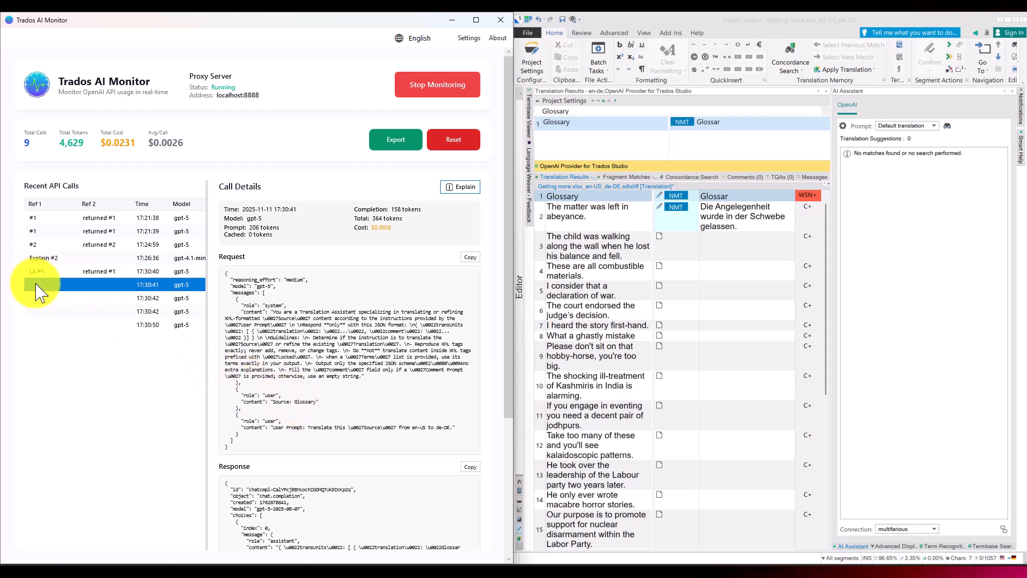
{"action": "double_click", "coordinate": [99, 285]}
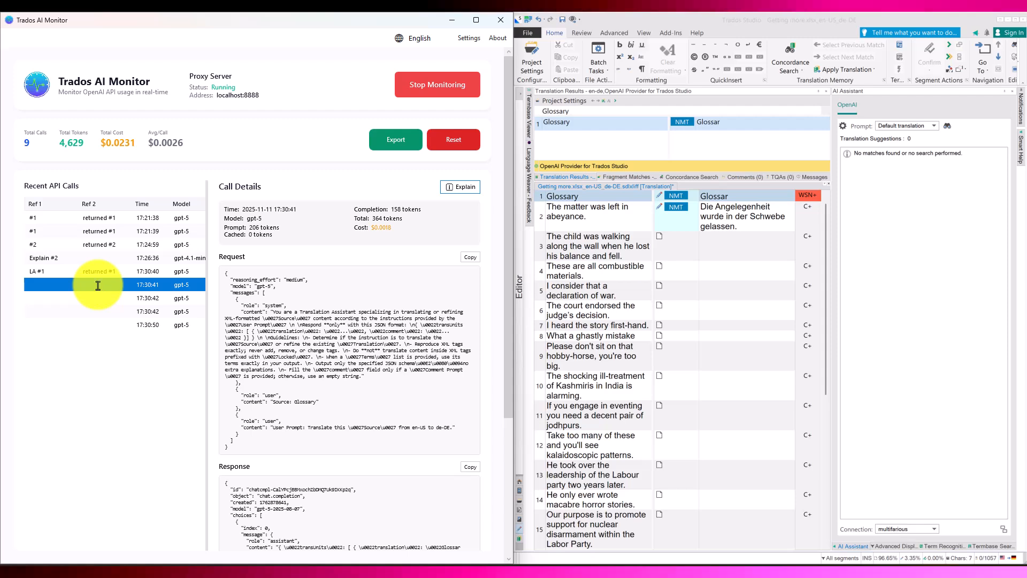
{"action": "double_click", "coordinate": [43, 285]}
{"action": "type", "text": "LA #1"}
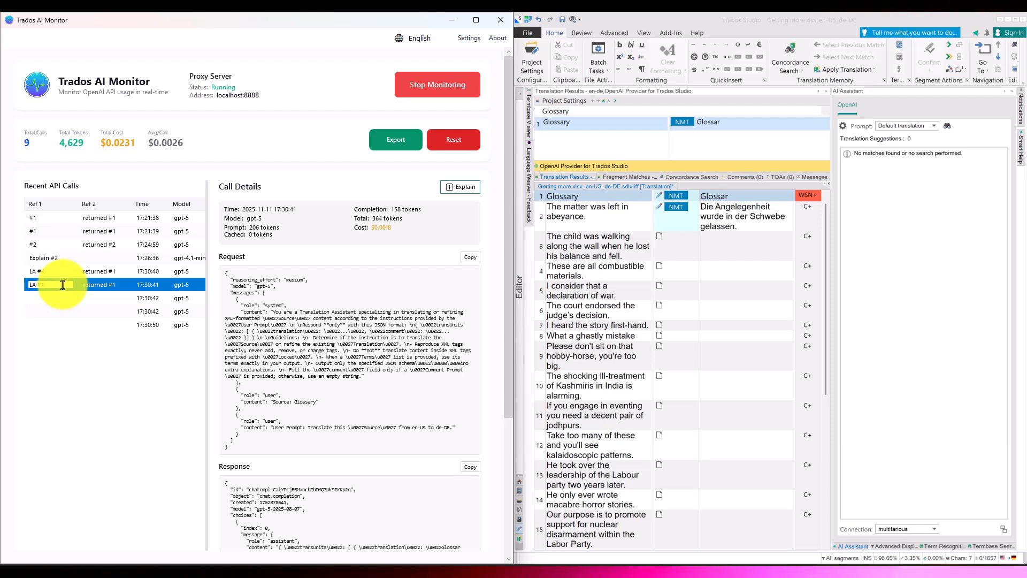
Step: Label the first 17:30:42 call with Ref 1 "LA #1" and Ref 2 "returned #2"
{"action": "left_click", "coordinate": [99, 298]}
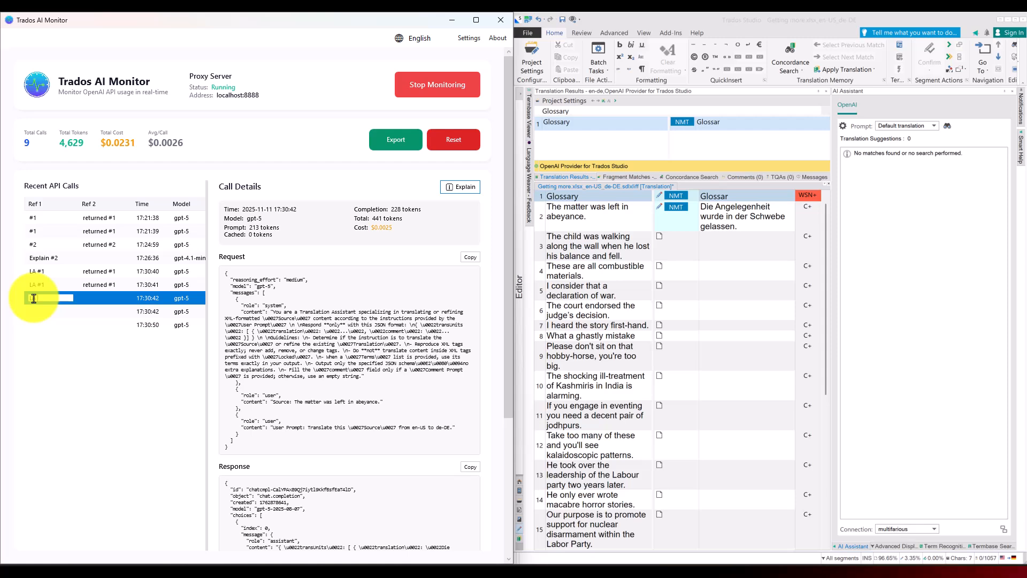
{"action": "type", "text": "LA"}
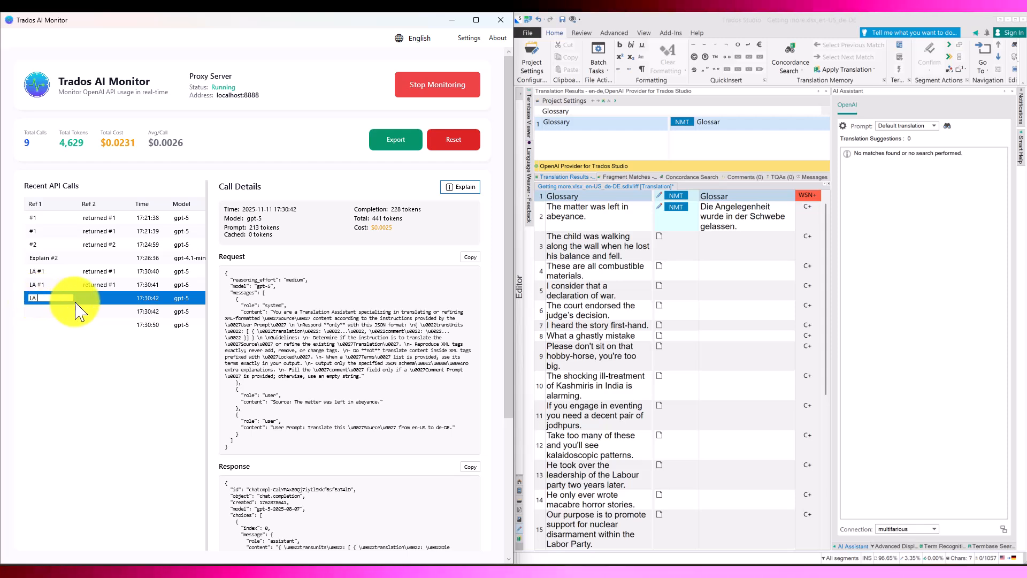
{"action": "type", "text": " #1"}
{"action": "left_click", "coordinate": [101, 297]}
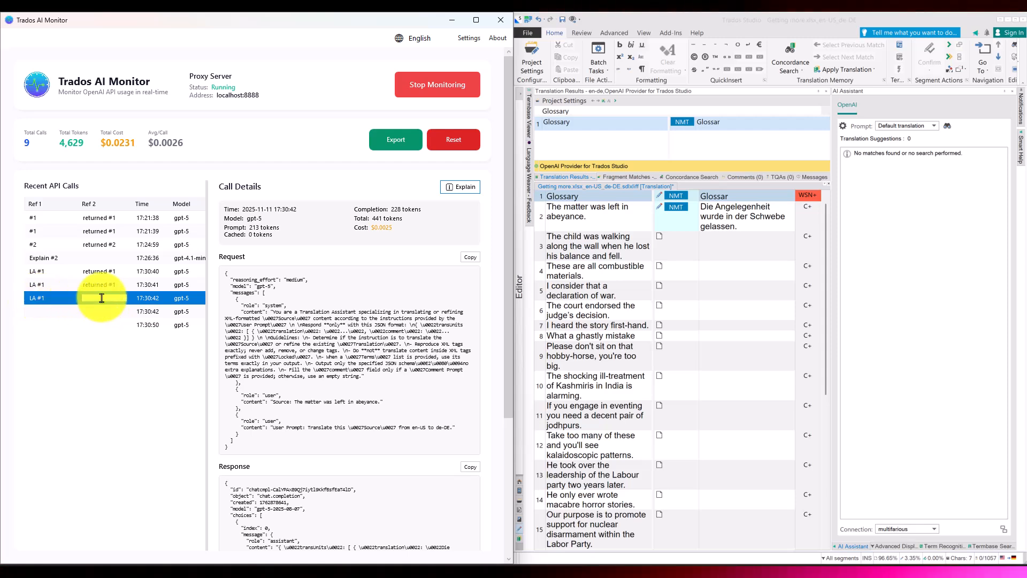
{"action": "type", "text": "returned #1"}
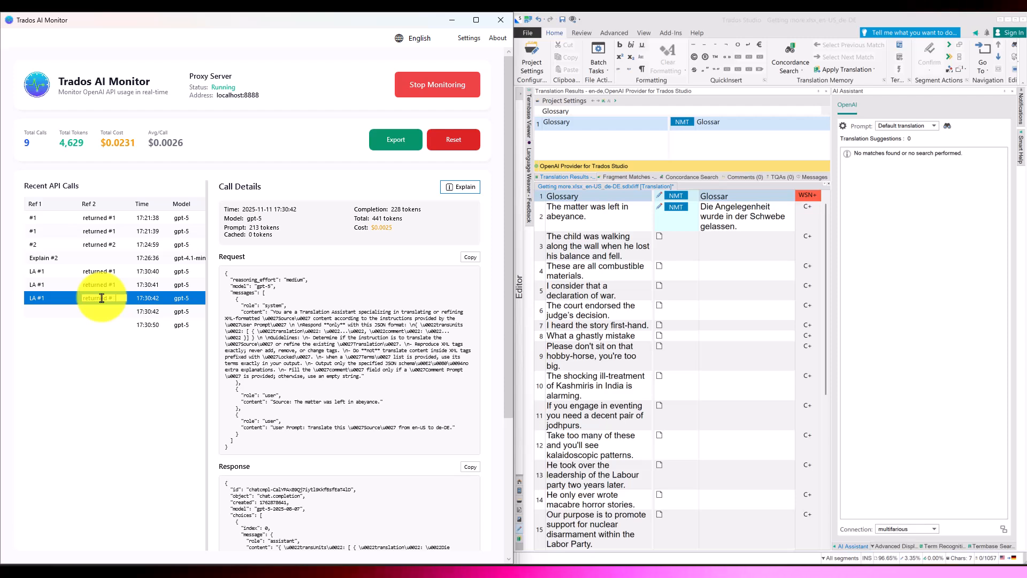
{"action": "key", "text": "BackSpace"}
{"action": "type", "text": "2"}
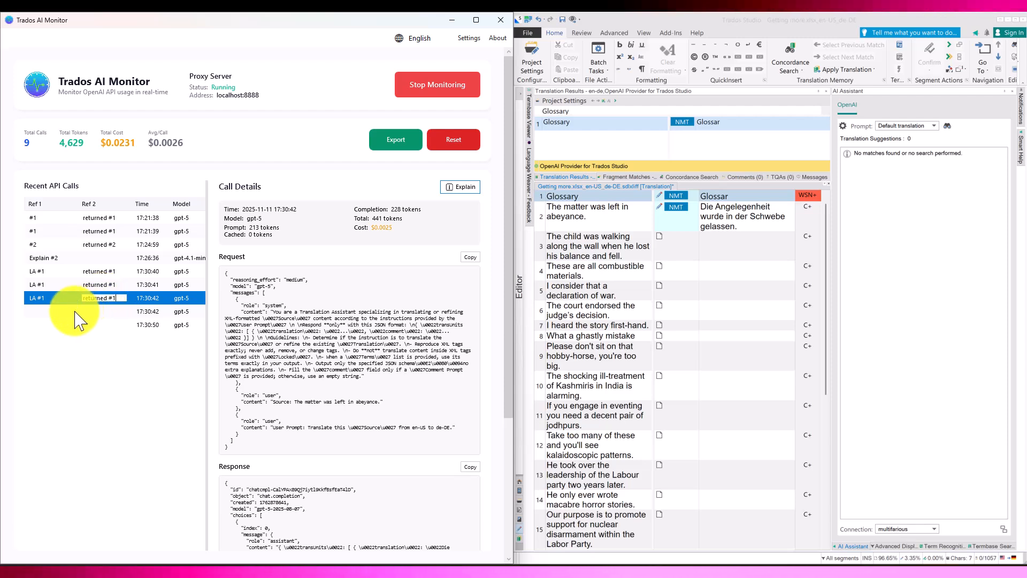
Step: Label the Ref 1 of the second 17:30:42 call "LA #1"
{"action": "left_click", "coordinate": [55, 311]}
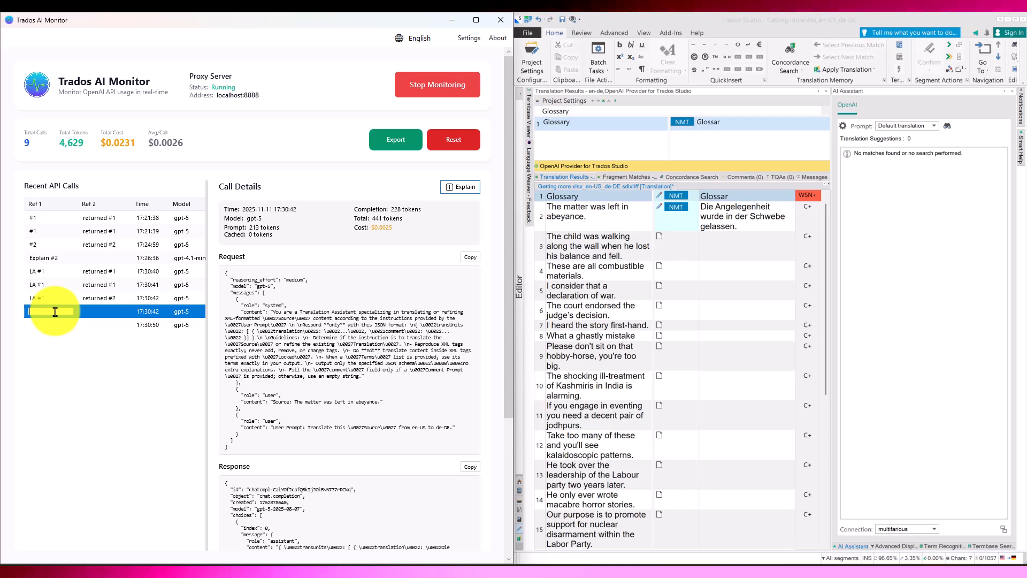
{"action": "type", "text": "LA #1"}
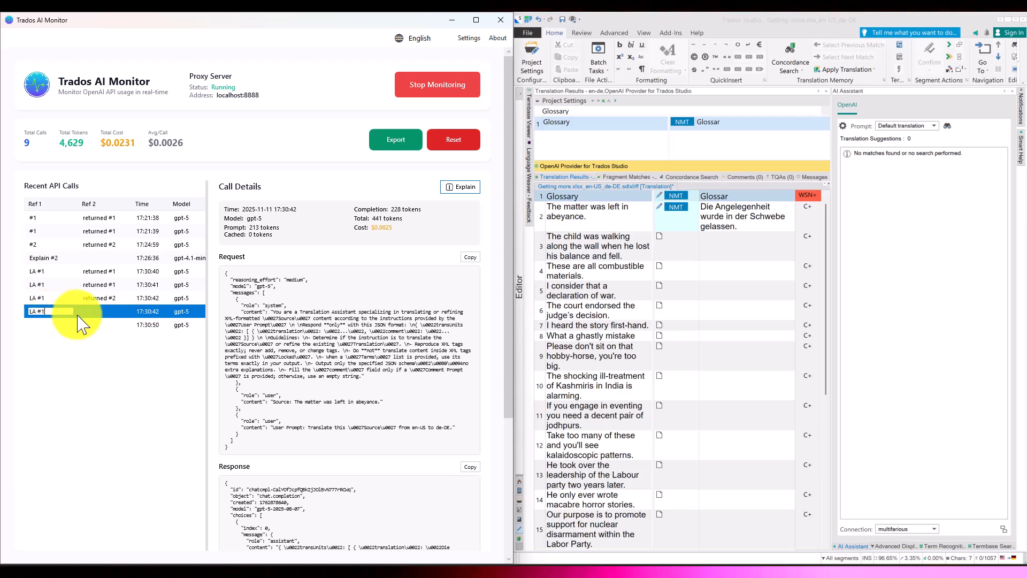
{"action": "key", "text": "Return"}
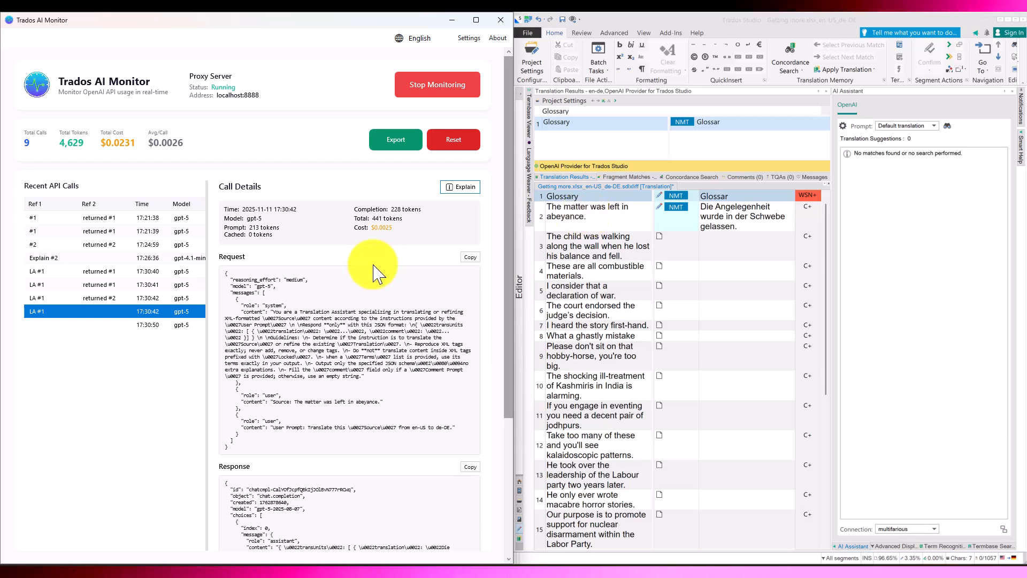
Step: Compare the details of the two 17:30:42 calls and label the second one's Ref 2 "returned #2"
{"action": "left_click", "coordinate": [151, 299]}
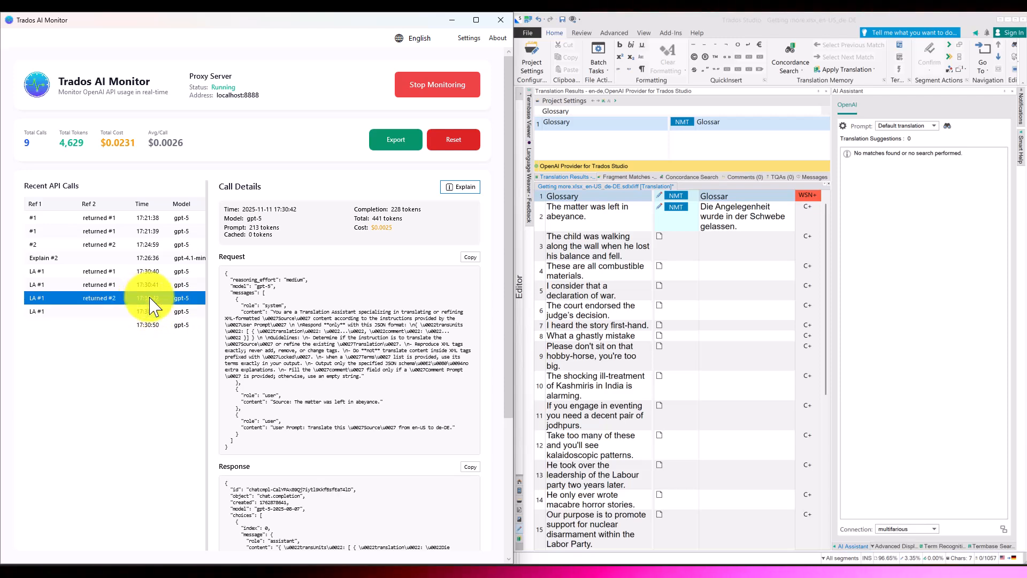
{"action": "left_click", "coordinate": [151, 313]}
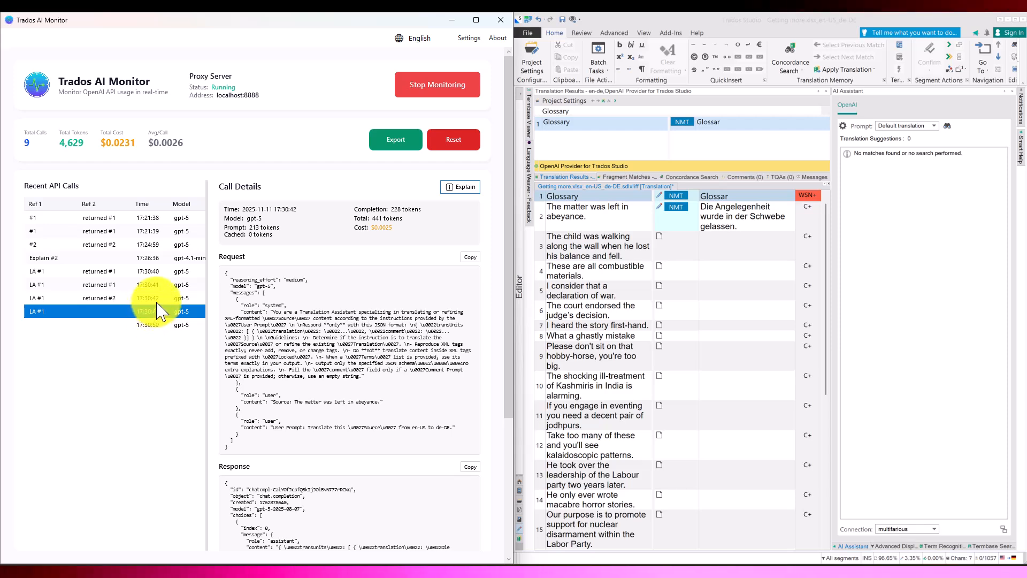
{"action": "left_click", "coordinate": [158, 298]}
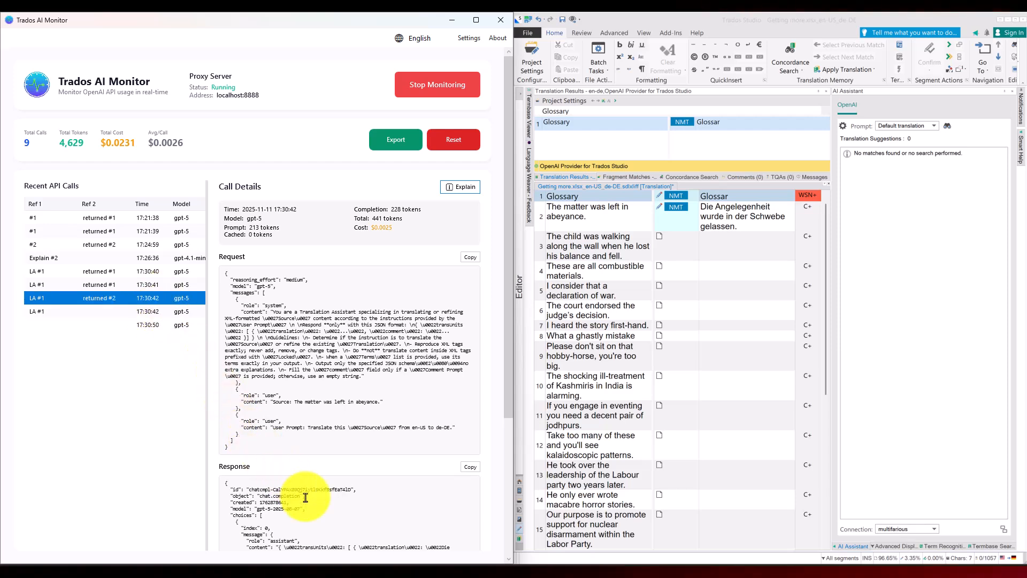
{"action": "left_click", "coordinate": [163, 311]}
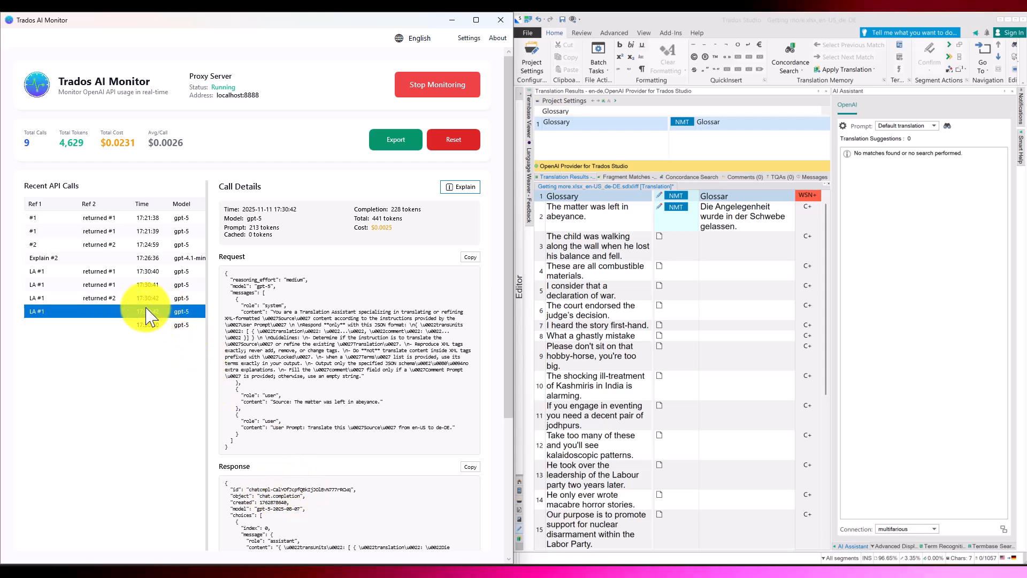
{"action": "double_click", "coordinate": [107, 311]}
{"action": "key", "text": "ctrl+v"}
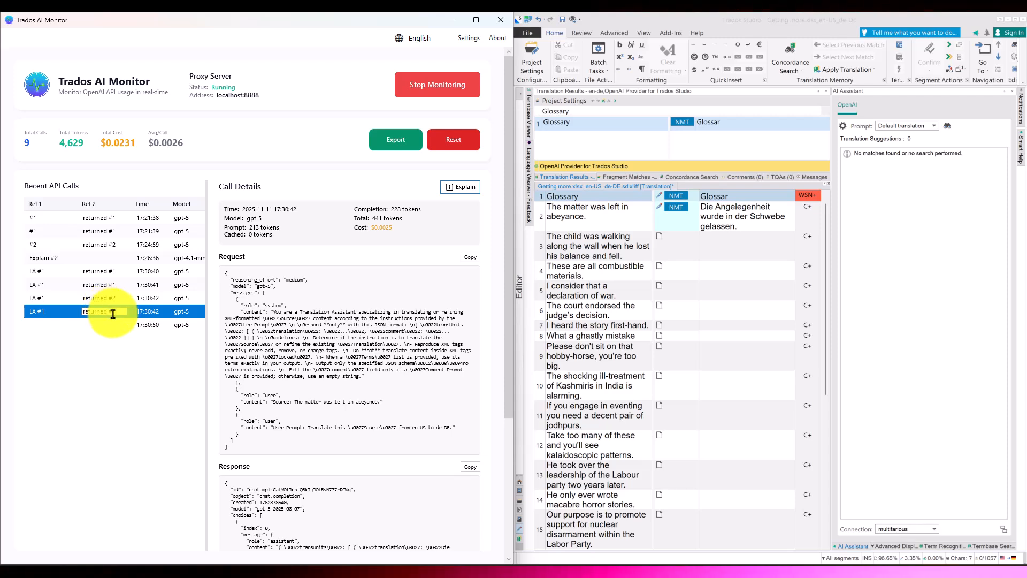
{"action": "key", "text": "BackSpace"}
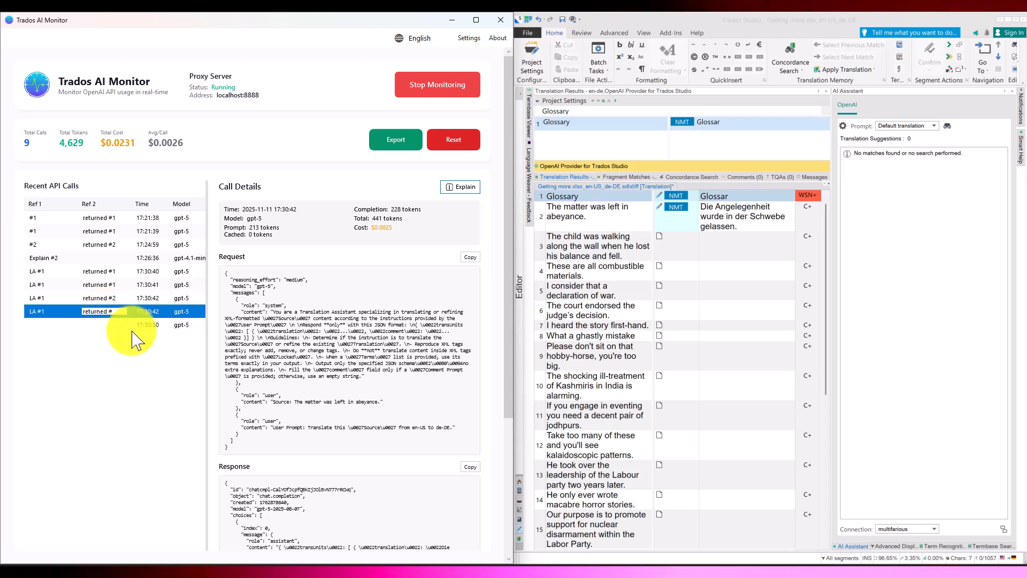
Step: Label the 17:30:50 call with Ref 1 "LA #1" and Ref 2 "returned #3"
{"action": "left_click", "coordinate": [120, 324]}
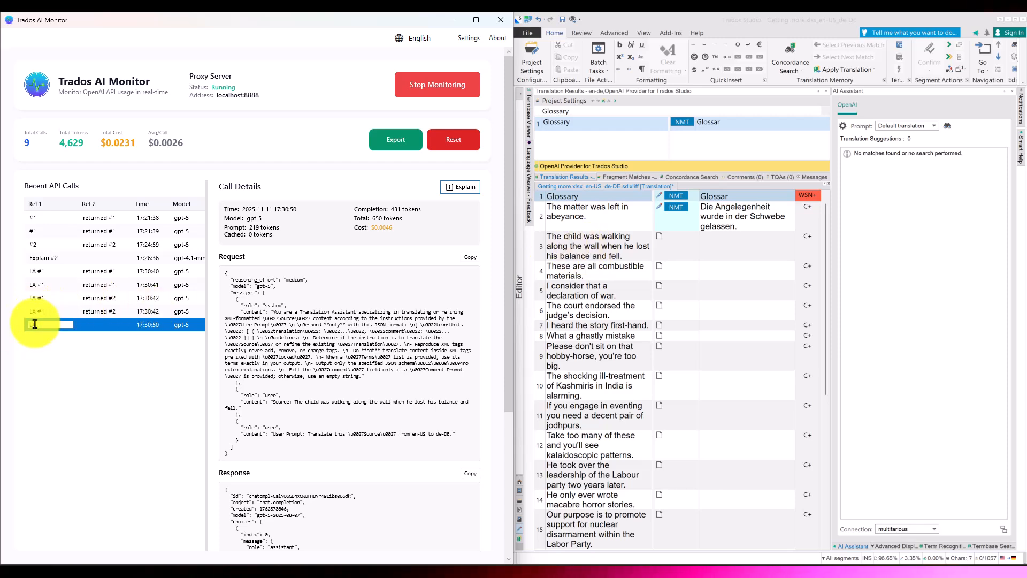
{"action": "left_click", "coordinate": [103, 323]}
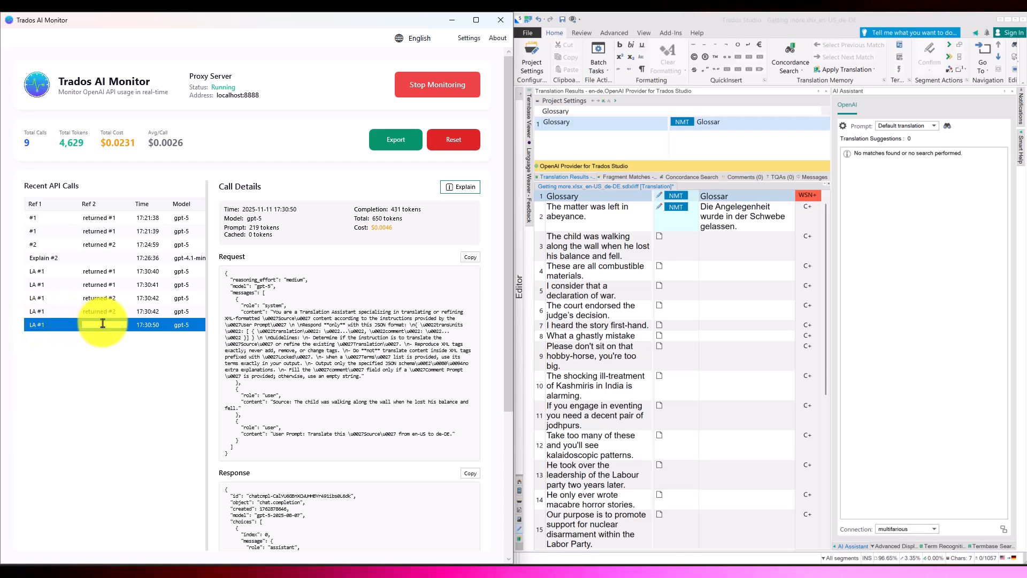
{"action": "key", "text": "ctrl+v"}
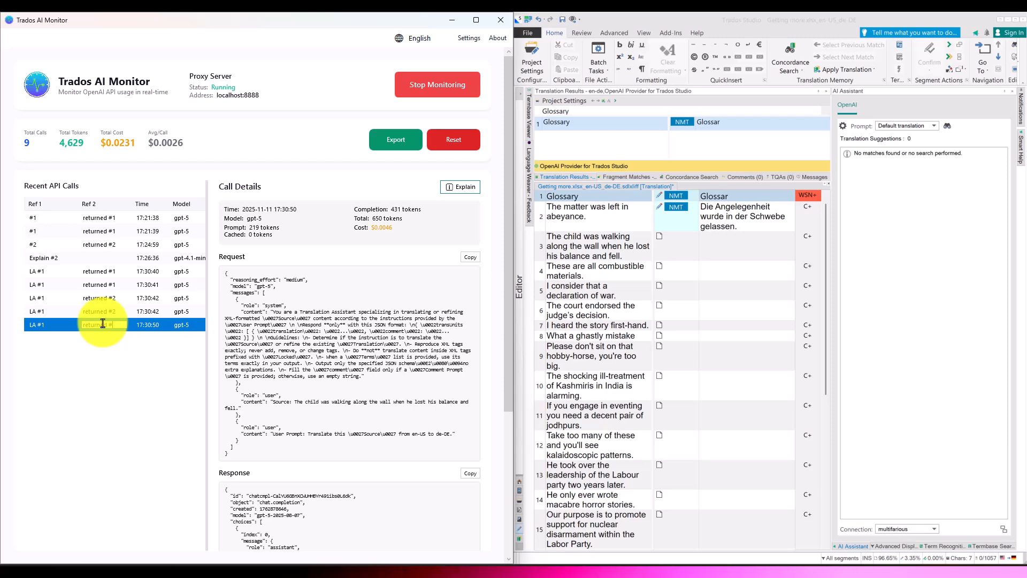
{"action": "left_click", "coordinate": [149, 311]}
{"action": "left_click", "coordinate": [157, 324]}
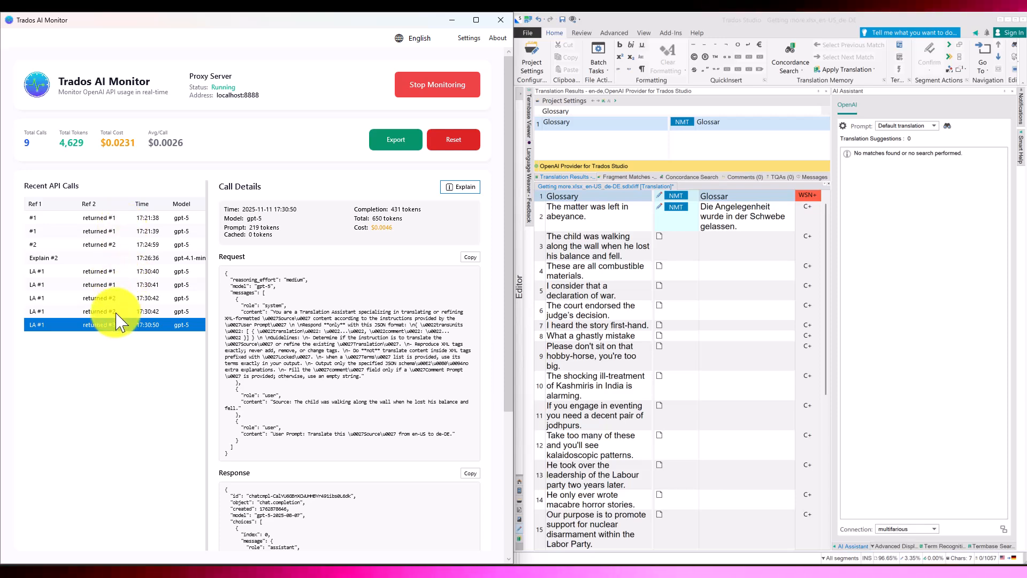
Step: Activate segment 3 in Trados Studio, and label the new 17:33:55 call with Ref 1 "LA #3" and Ref 2 "returned #4"
{"action": "left_click", "coordinate": [745, 251]}
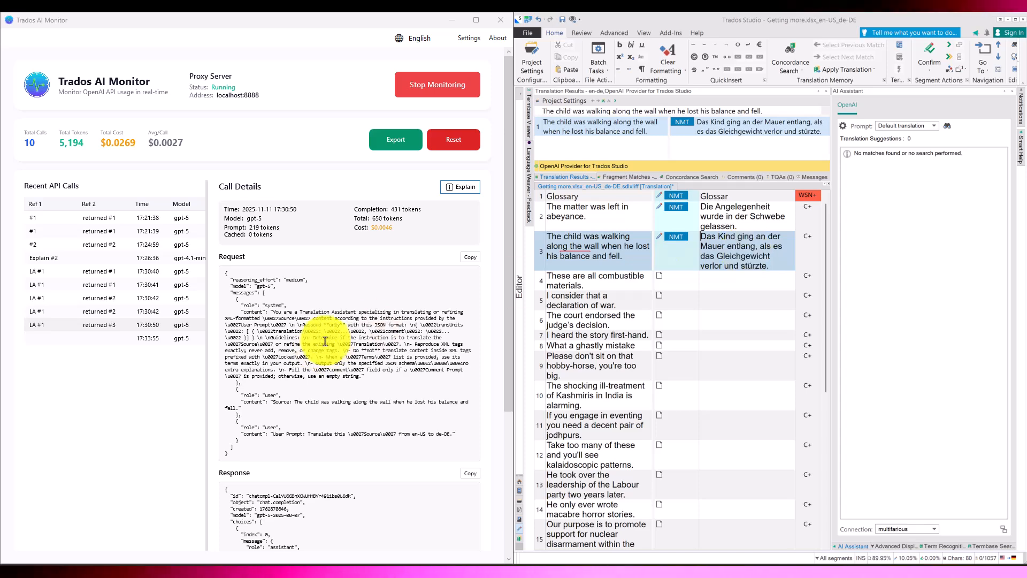
{"action": "left_click", "coordinate": [100, 339]}
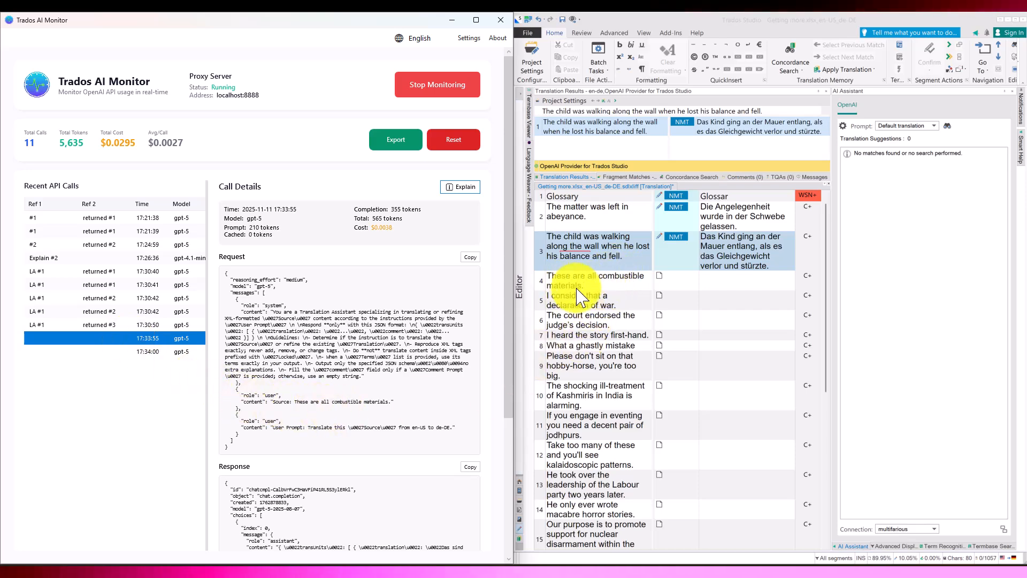
{"action": "double_click", "coordinate": [42, 337]}
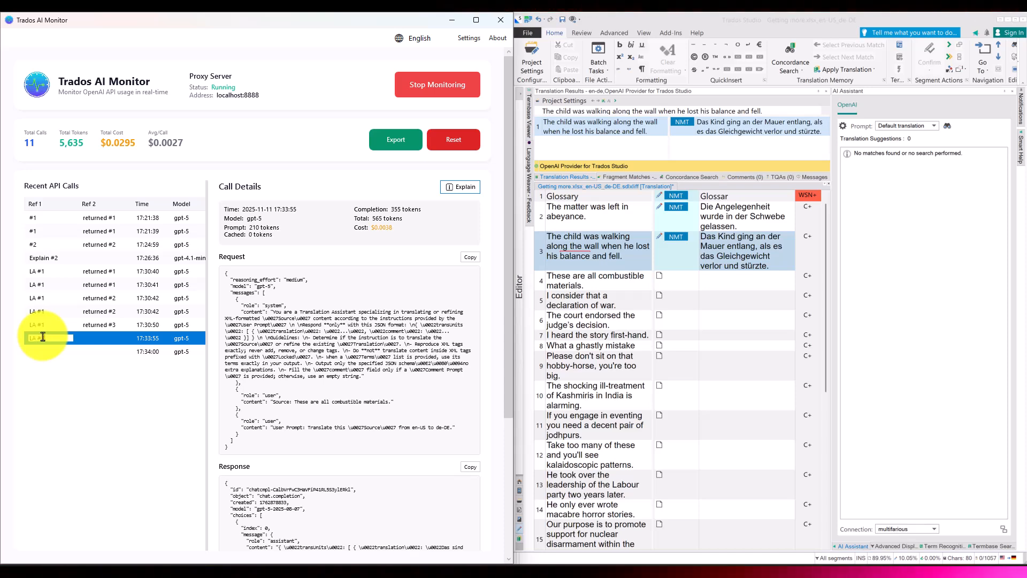
{"action": "type", "text": "#3"}
{"action": "key", "text": "Return"}
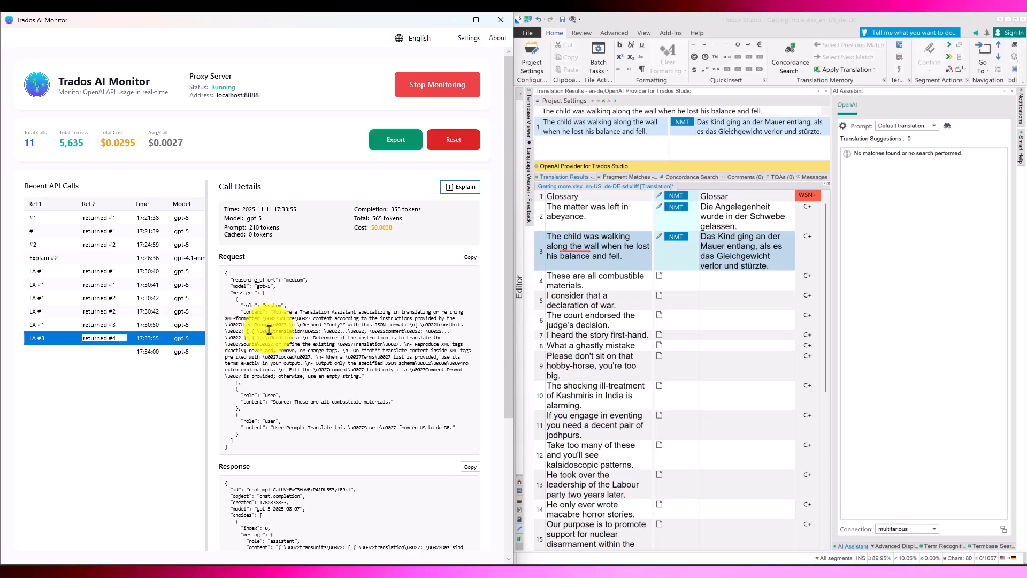
Step: Label the 17:34:00 call with Ref 2 "returned #5" and Ref 1 "LA #3"
{"action": "left_click", "coordinate": [103, 351]}
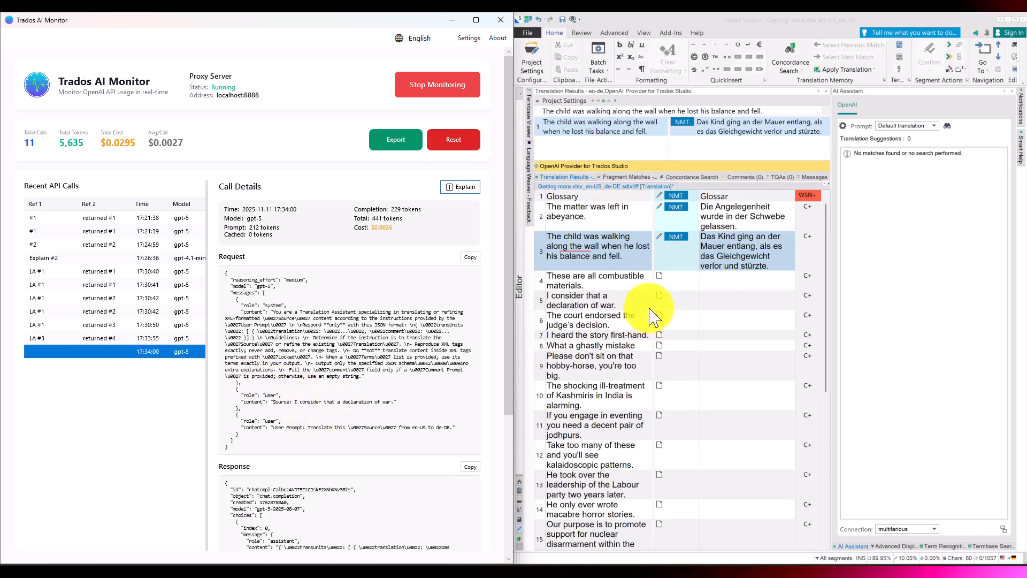
{"action": "double_click", "coordinate": [107, 351]}
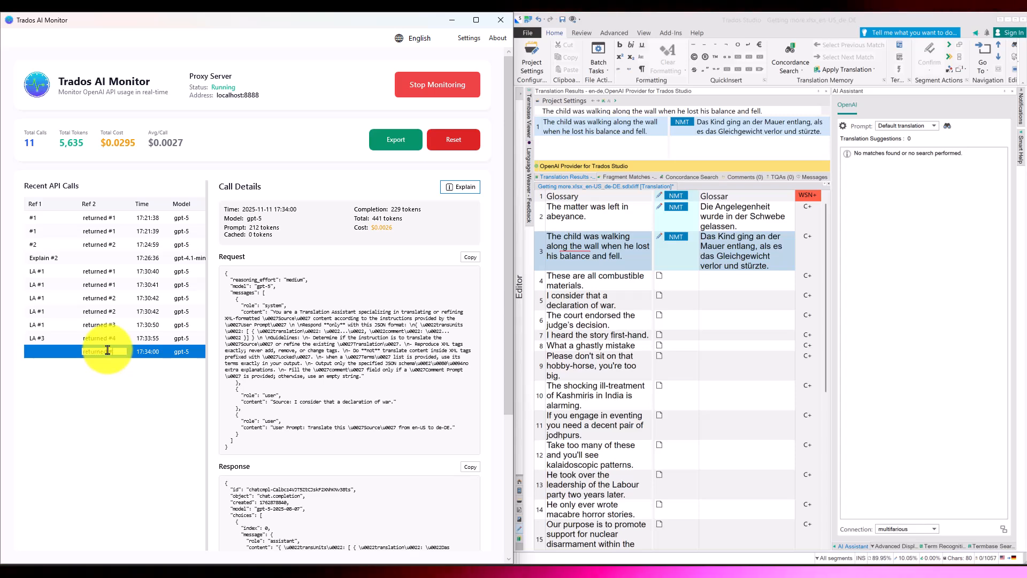
{"action": "key", "text": "BackSpace"}
{"action": "type", "text": "5"}
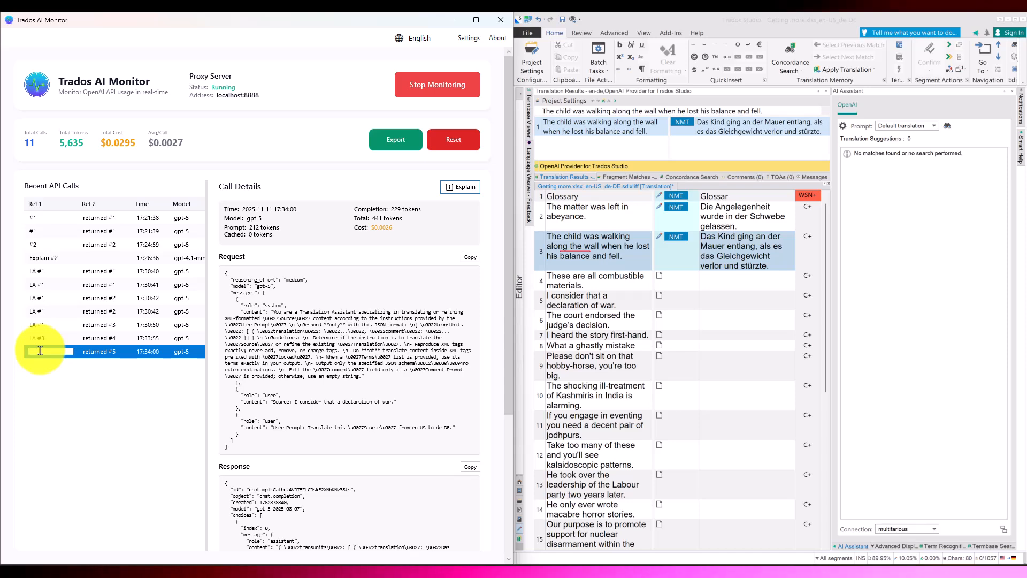
{"action": "type", "text": "LA #3"}
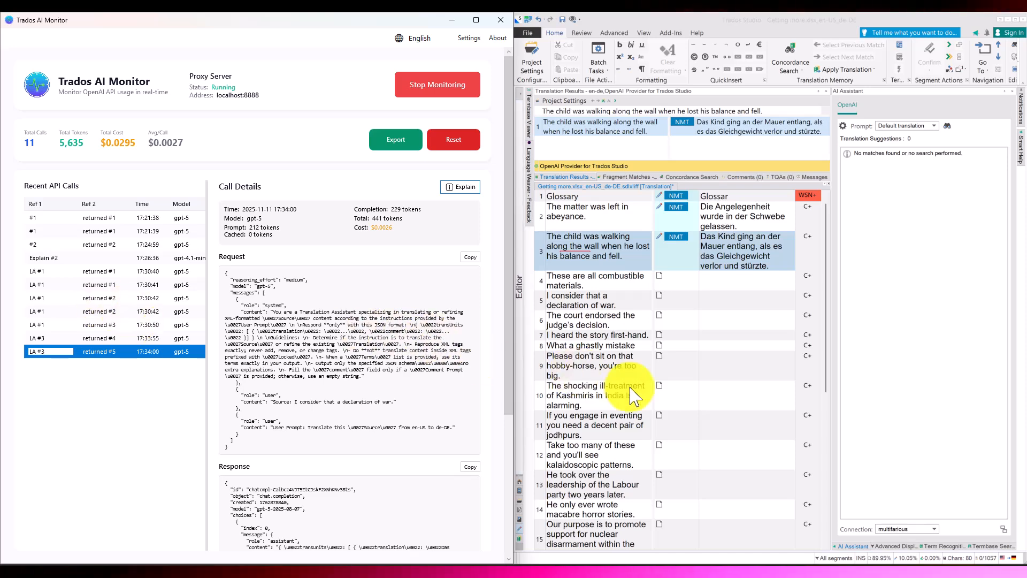
Step: Activate segment 10 in Trados Studio and inspect the details of each new call it triggers in the monitor
{"action": "left_click", "coordinate": [752, 391]}
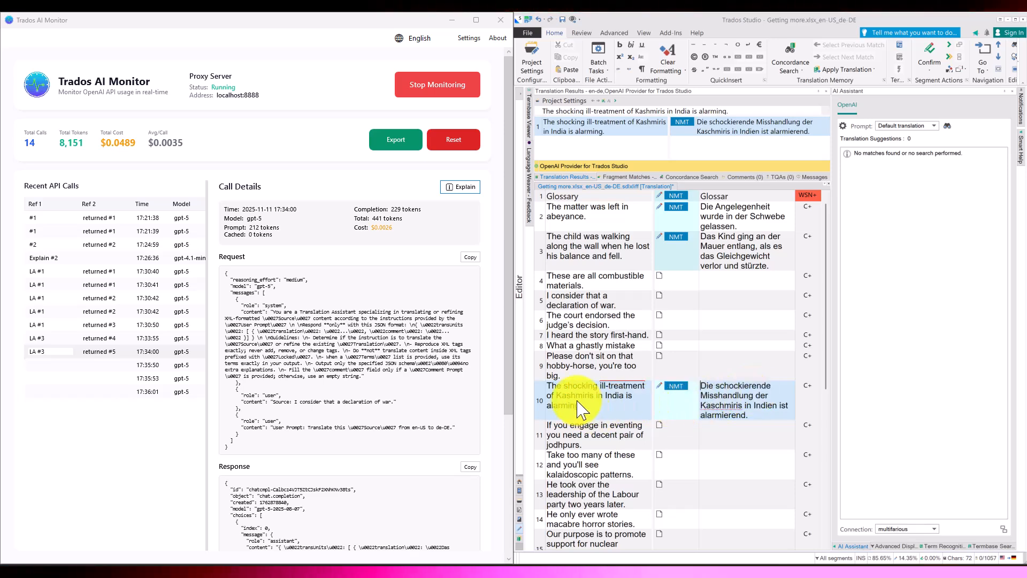
{"action": "left_click", "coordinate": [146, 367]}
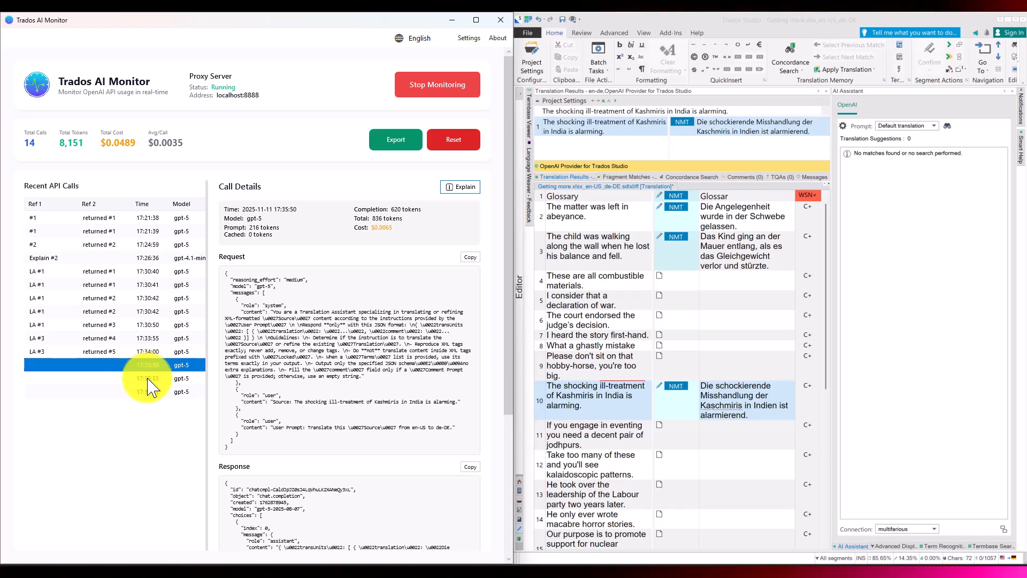
{"action": "left_click", "coordinate": [151, 379]}
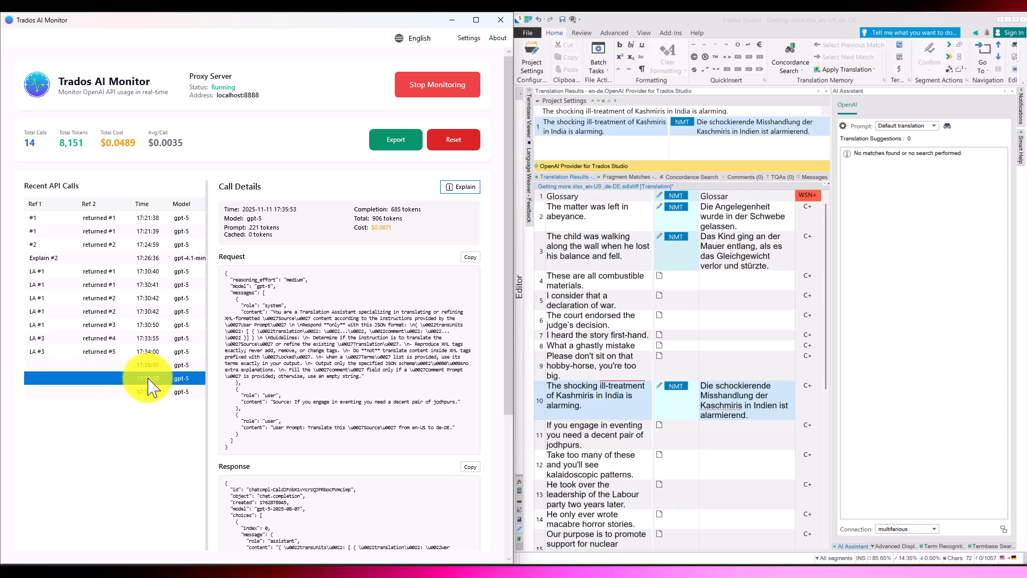
{"action": "left_click", "coordinate": [153, 392]}
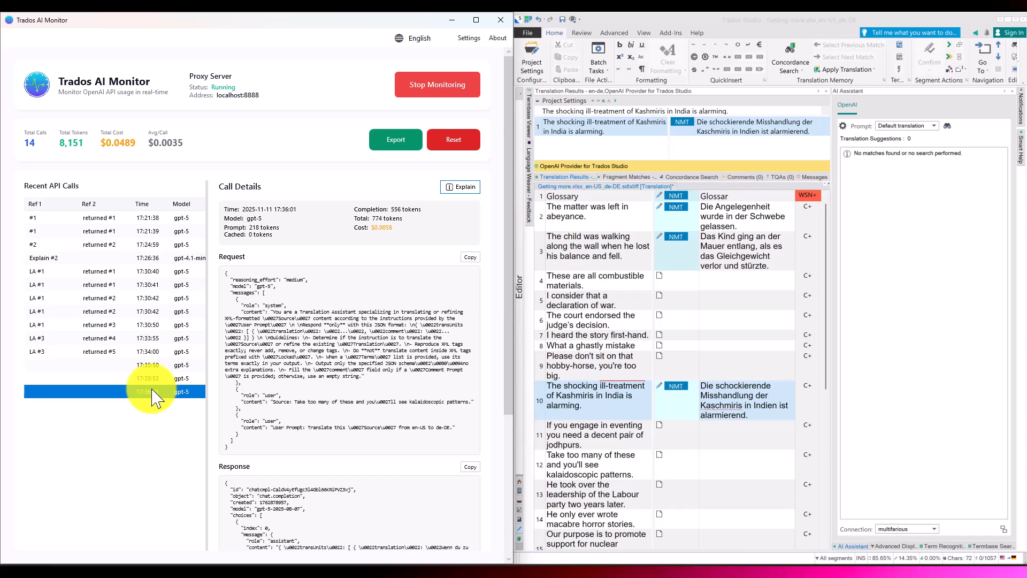
Step: Activate segment 11 in Trados Studio and inspect the details of the new 17:36:40 call
{"action": "left_click", "coordinate": [717, 432]}
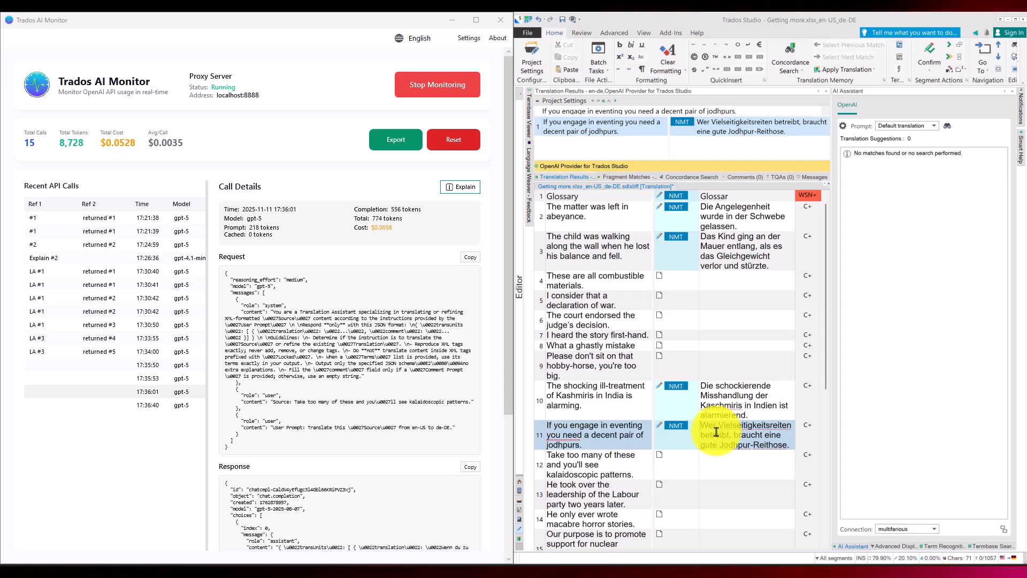
{"action": "left_click", "coordinate": [155, 406]}
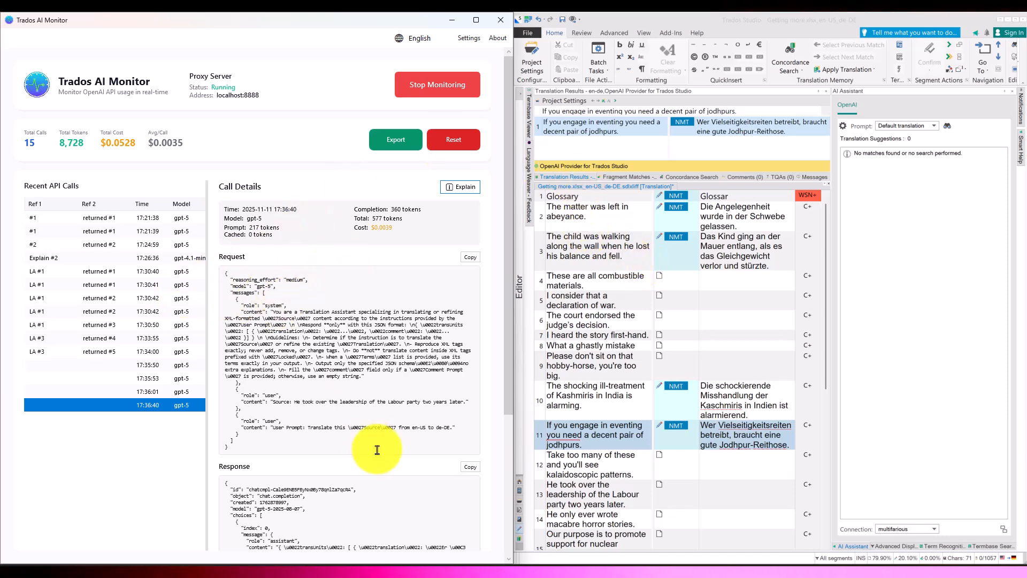
Step: Export the recorded calls to the desktop as TradosAI_Export_20251110_174859.xlsx, replacing the existing file
{"action": "left_click", "coordinate": [396, 144]}
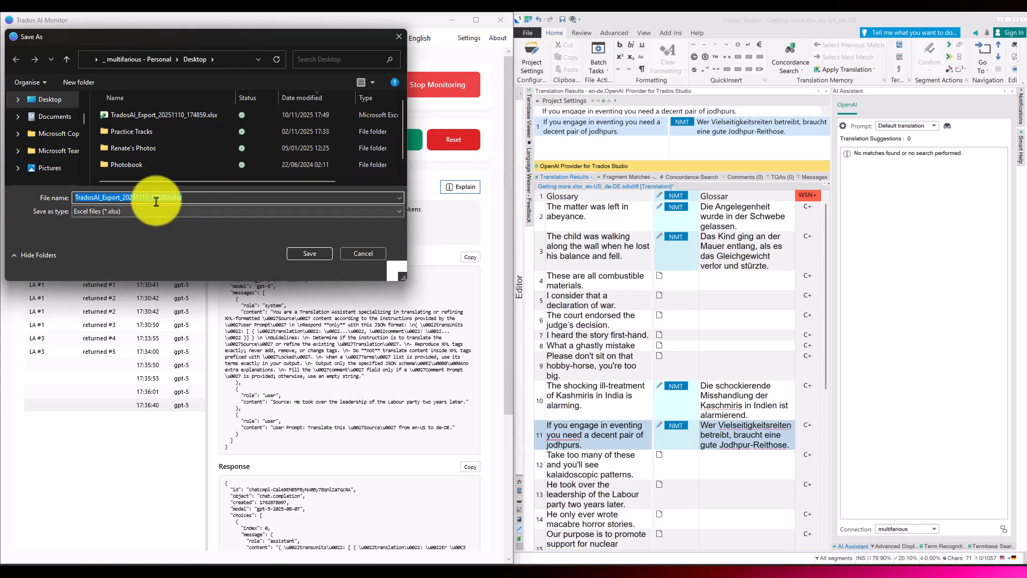
{"action": "right_click", "coordinate": [191, 114]}
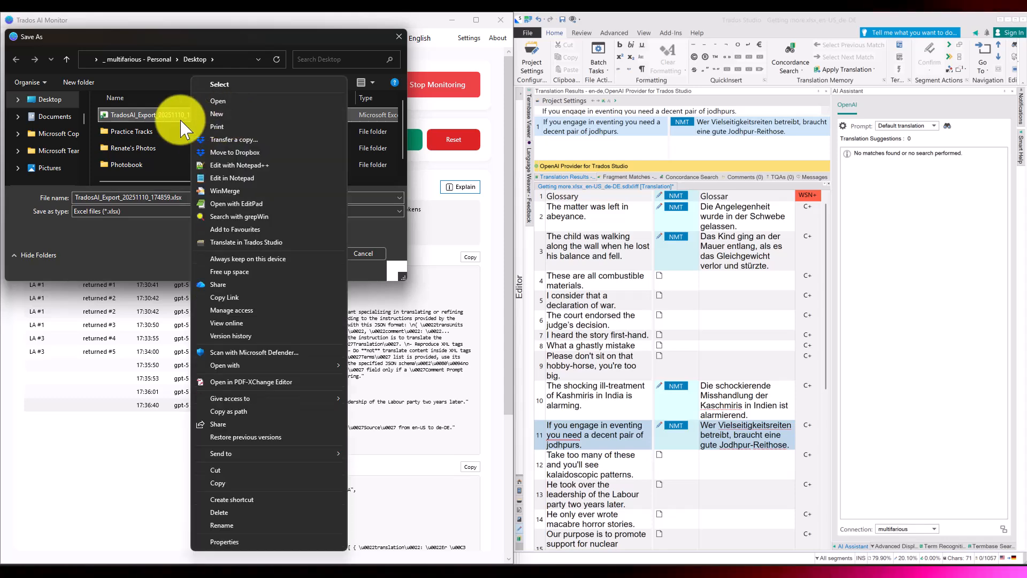
{"action": "left_click", "coordinate": [159, 115]}
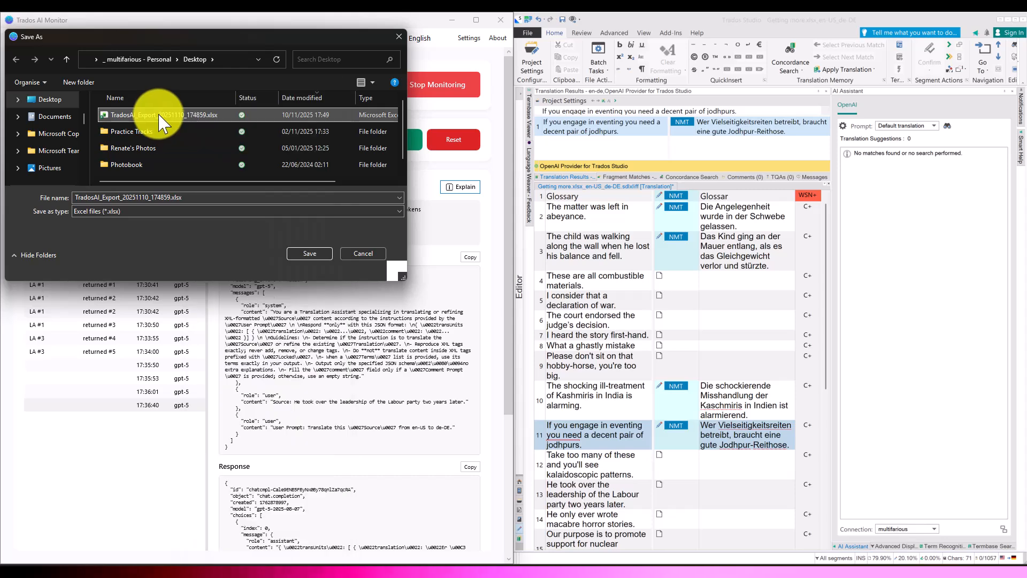
{"action": "left_click", "coordinate": [312, 254]}
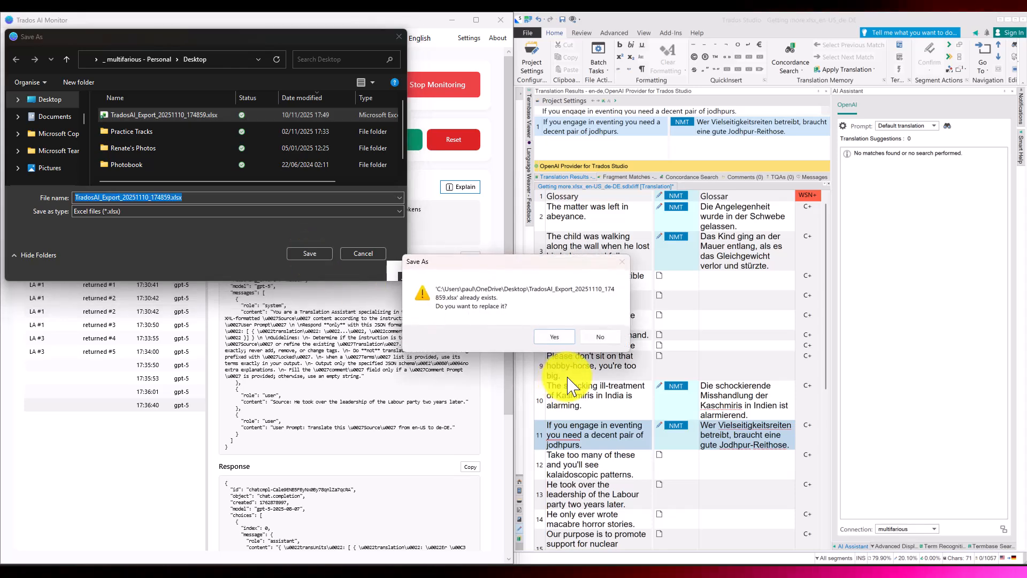
{"action": "left_click", "coordinate": [565, 338]}
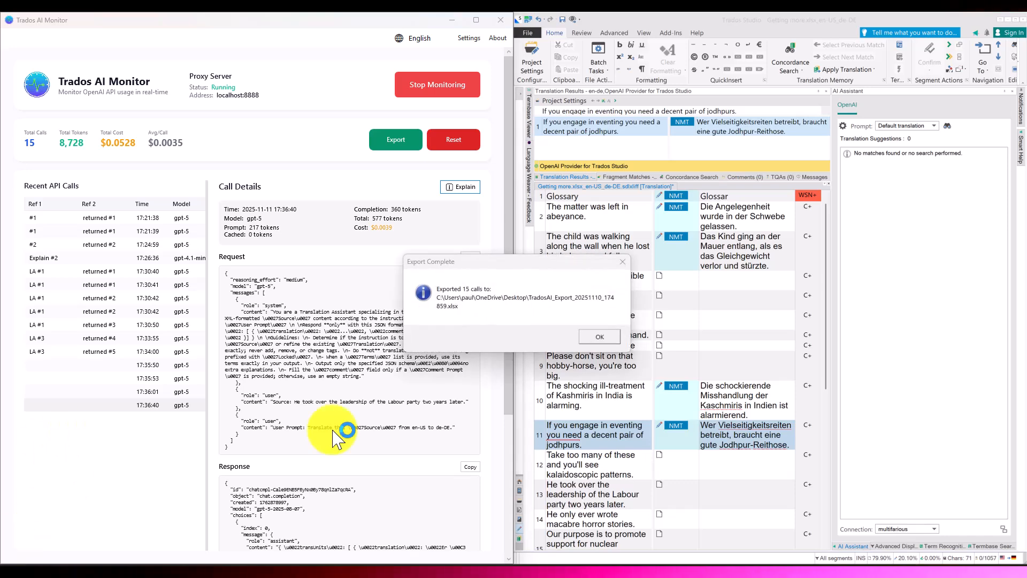
{"action": "left_click", "coordinate": [604, 337]}
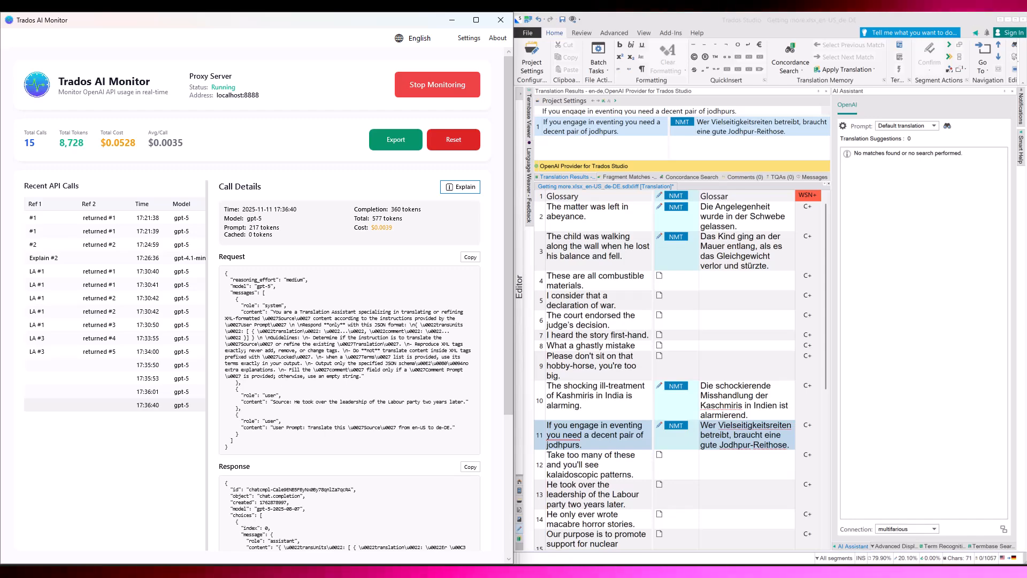
Step: Open the exported workbook in Excel and maximize its window
{"action": "left_click_drag", "start_coordinate": [145, 565], "coordinate": [662, 43]}
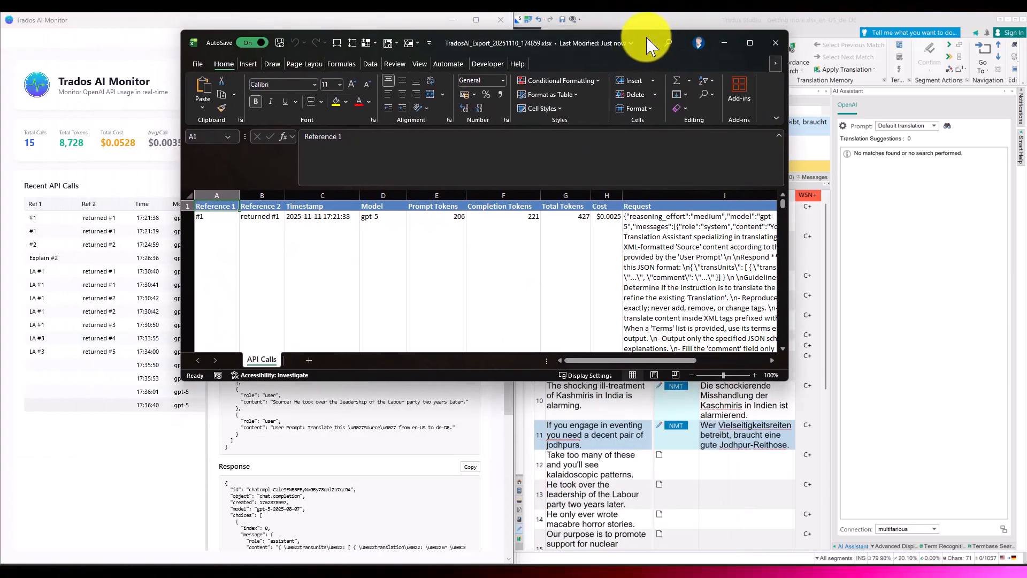
{"action": "double_click", "coordinate": [650, 42]}
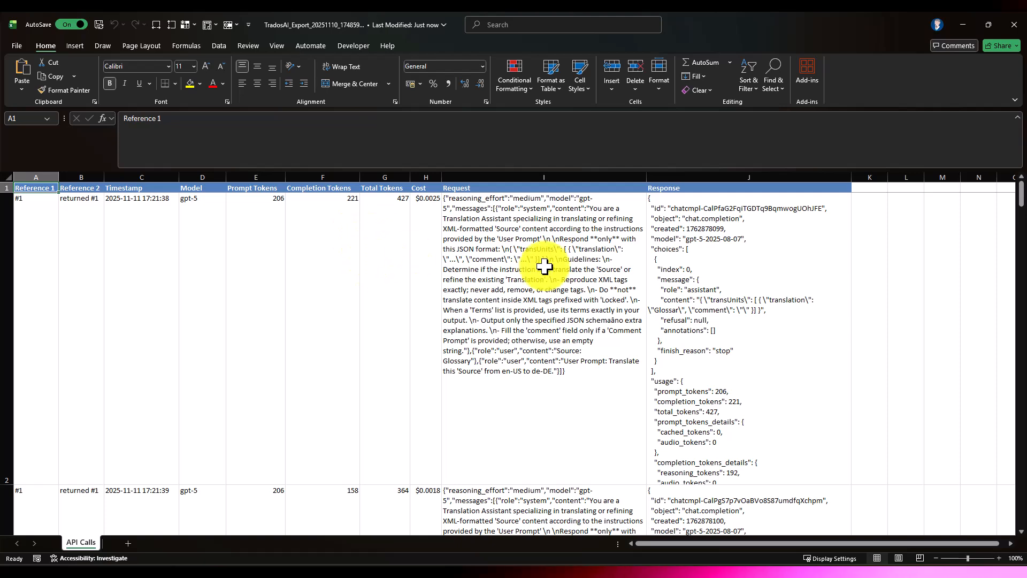
Step: Examine the exported calls in the API Calls sheet, including the first call's full response, the second call's request and the reference labels further down
{"action": "left_click", "coordinate": [680, 297]}
{"action": "left_click", "coordinate": [538, 144]}
{"action": "scroll", "coordinate": [540, 156], "scroll_direction": "down", "scroll_amount": 4}
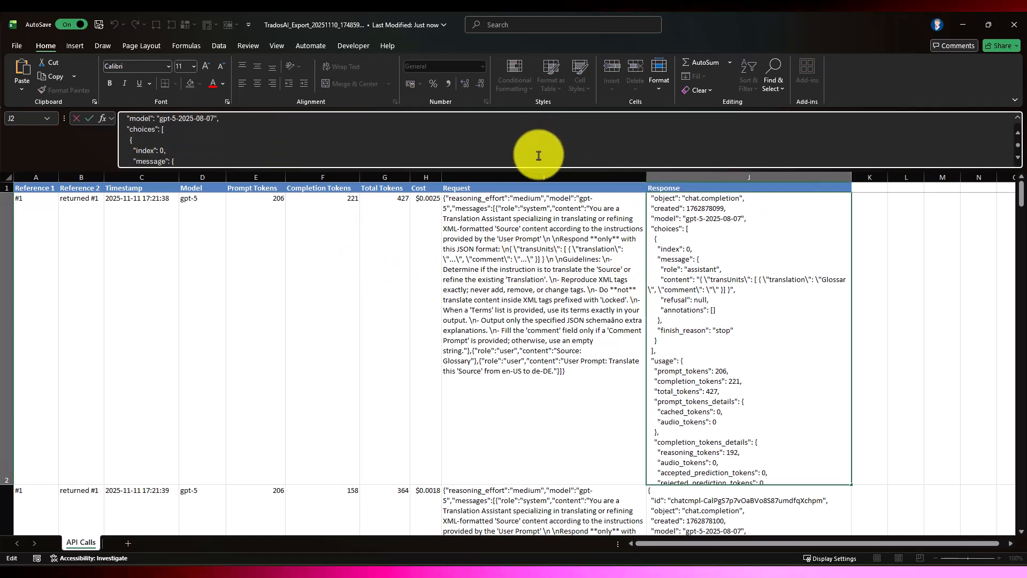
{"action": "scroll", "coordinate": [589, 348], "scroll_direction": "down", "scroll_amount": 5}
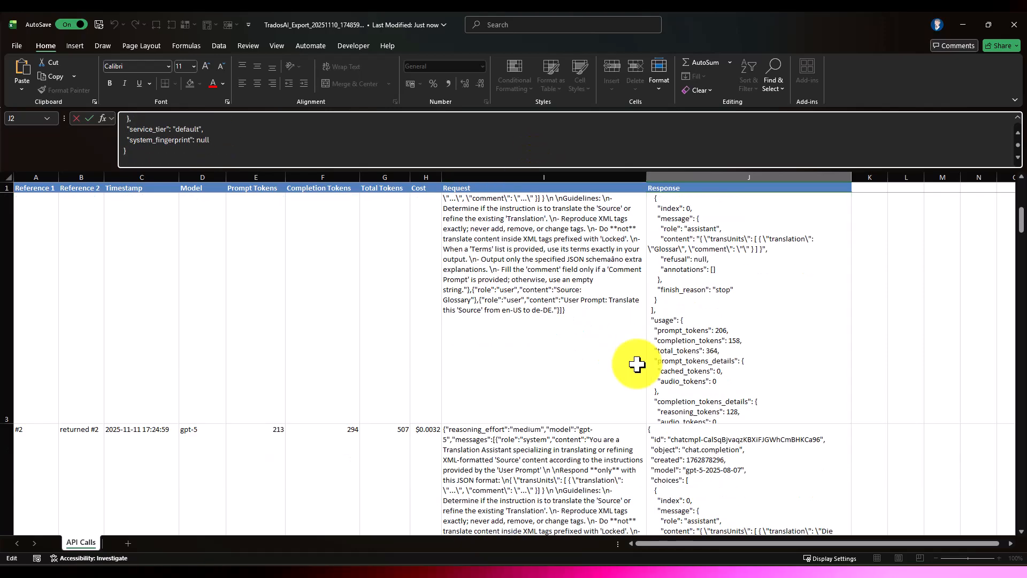
{"action": "key", "text": "Escape"}
{"action": "left_click", "coordinate": [548, 313]}
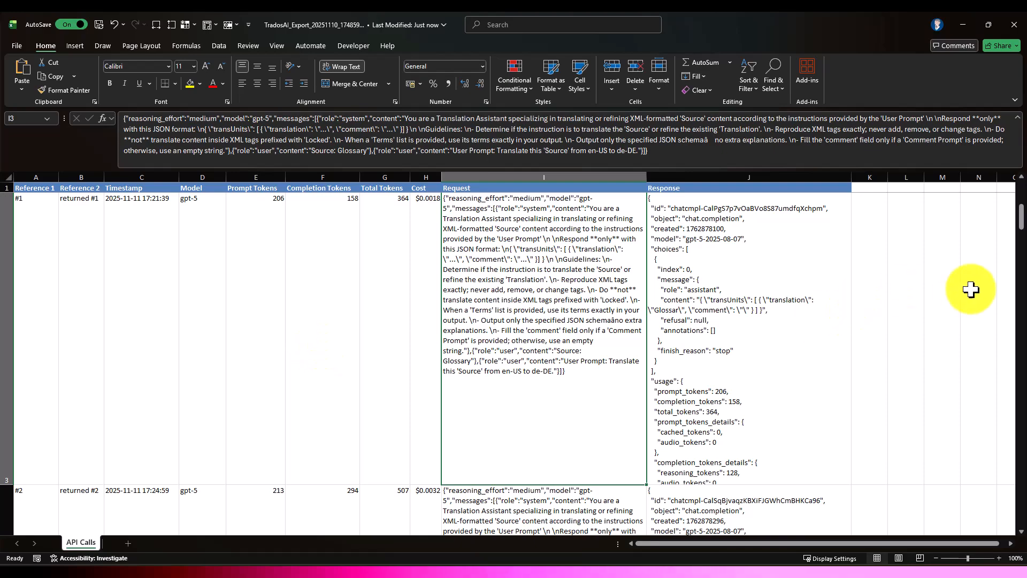
{"action": "scroll", "coordinate": [301, 336], "scroll_direction": "down", "scroll_amount": 6}
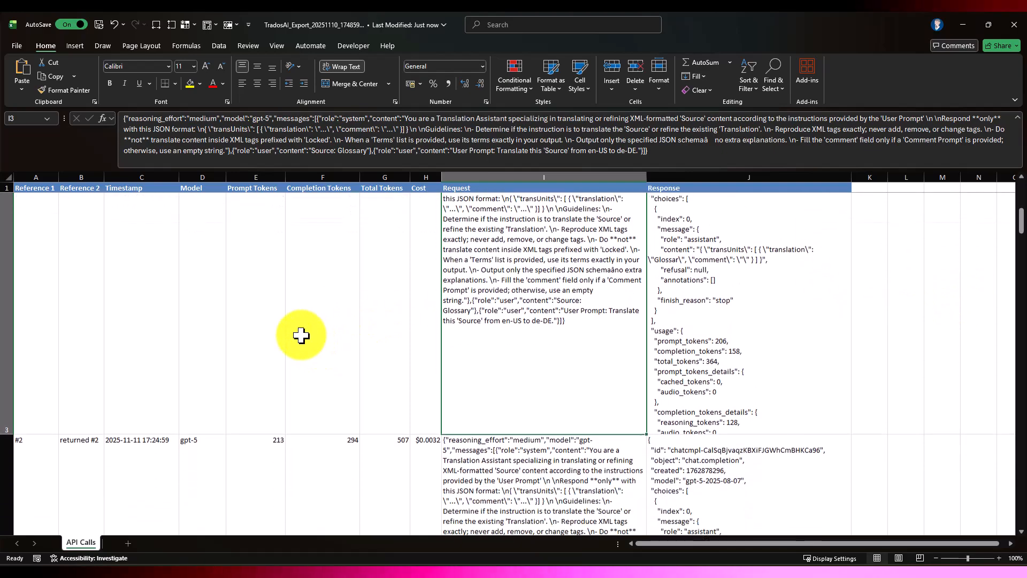
{"action": "scroll", "coordinate": [302, 335], "scroll_direction": "down", "scroll_amount": 10}
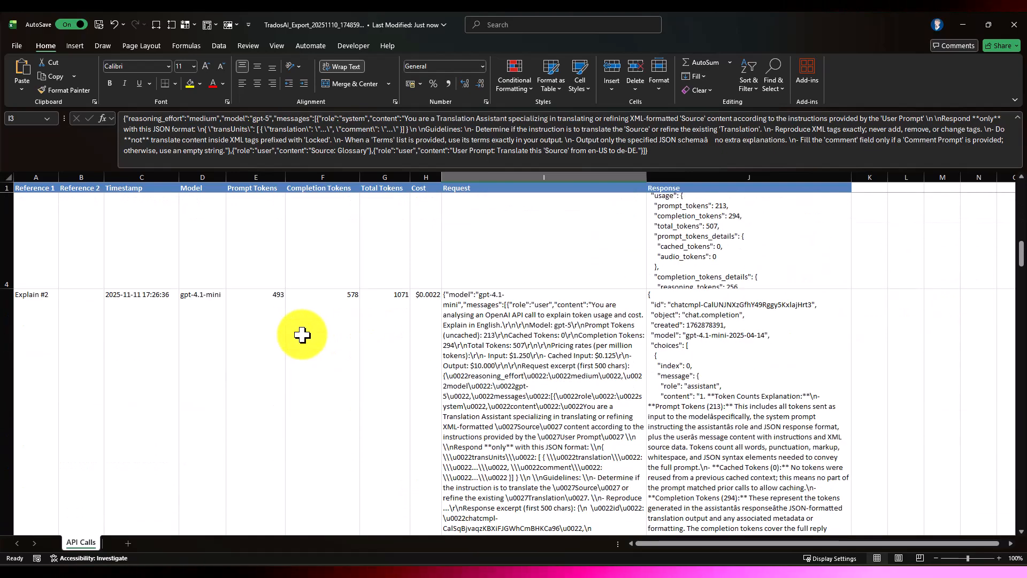
{"action": "scroll", "coordinate": [302, 334], "scroll_direction": "down", "scroll_amount": 20}
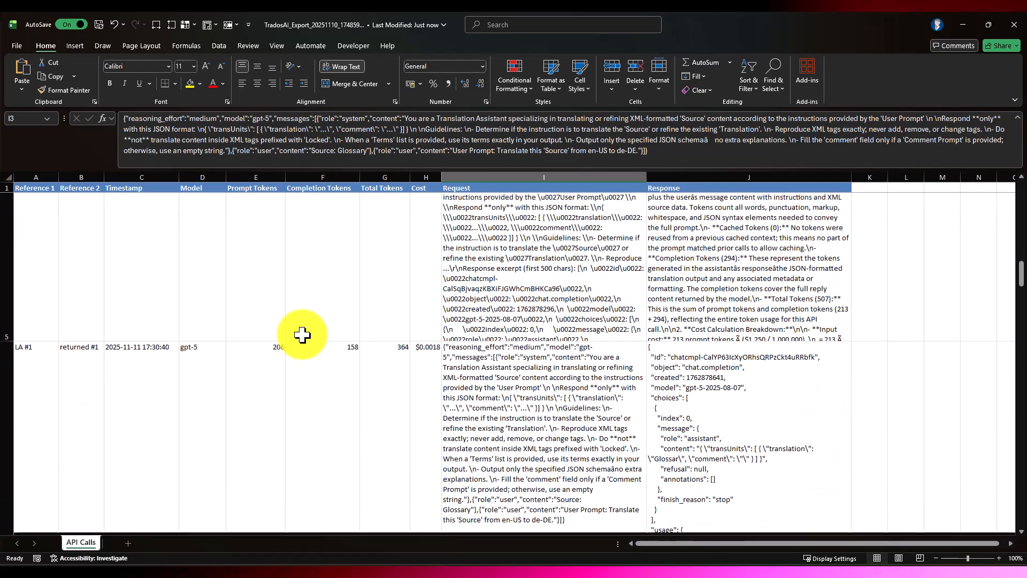
{"action": "scroll", "coordinate": [302, 335], "scroll_direction": "down", "scroll_amount": 20}
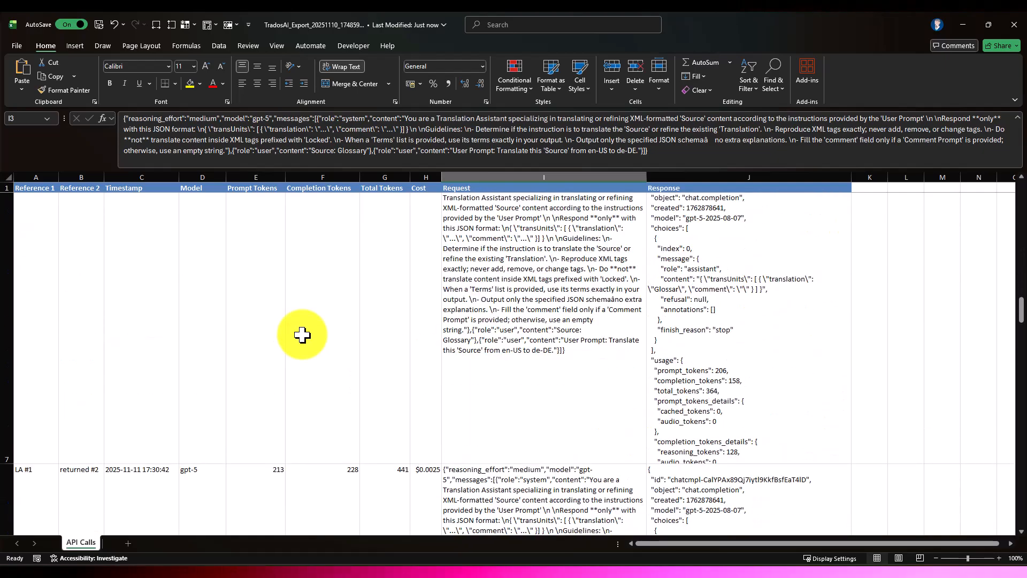
{"action": "scroll", "coordinate": [303, 334], "scroll_direction": "down", "scroll_amount": 20}
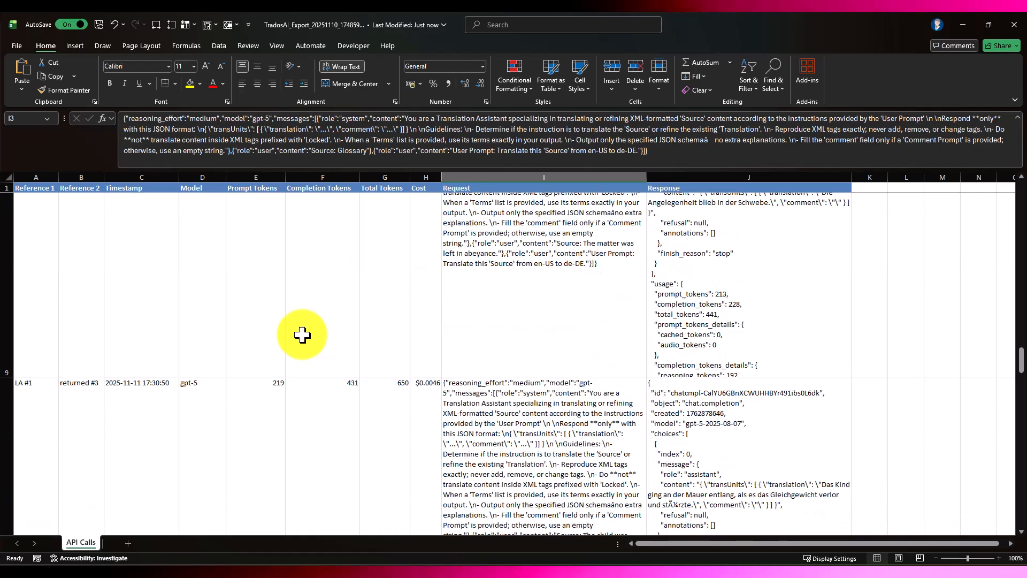
{"action": "scroll", "coordinate": [302, 335], "scroll_direction": "down", "scroll_amount": 20}
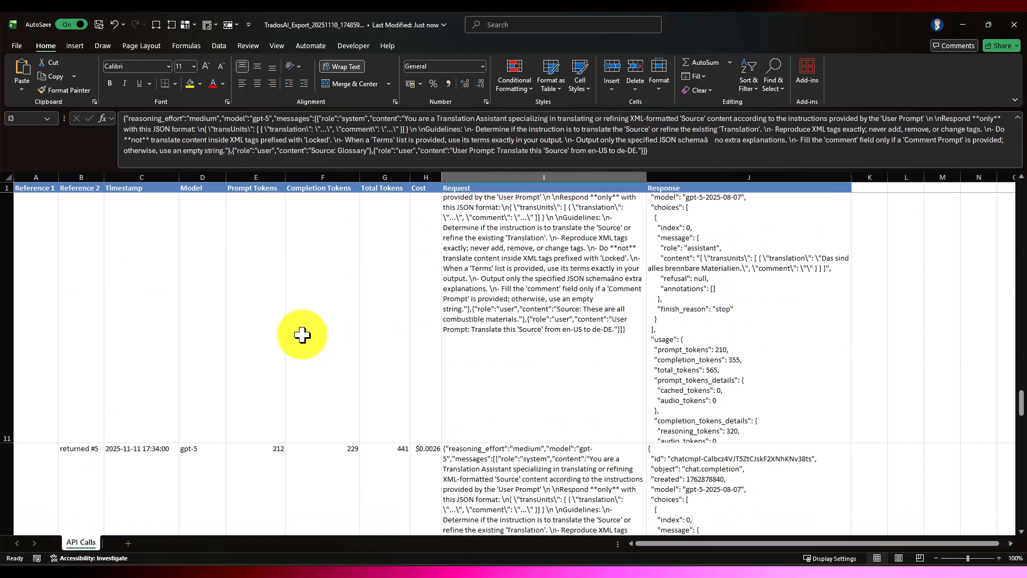
Step: Review the remaining exported calls down to the end of the API Calls sheet and close the workbook
{"action": "scroll", "coordinate": [302, 334], "scroll_direction": "down", "scroll_amount": 20}
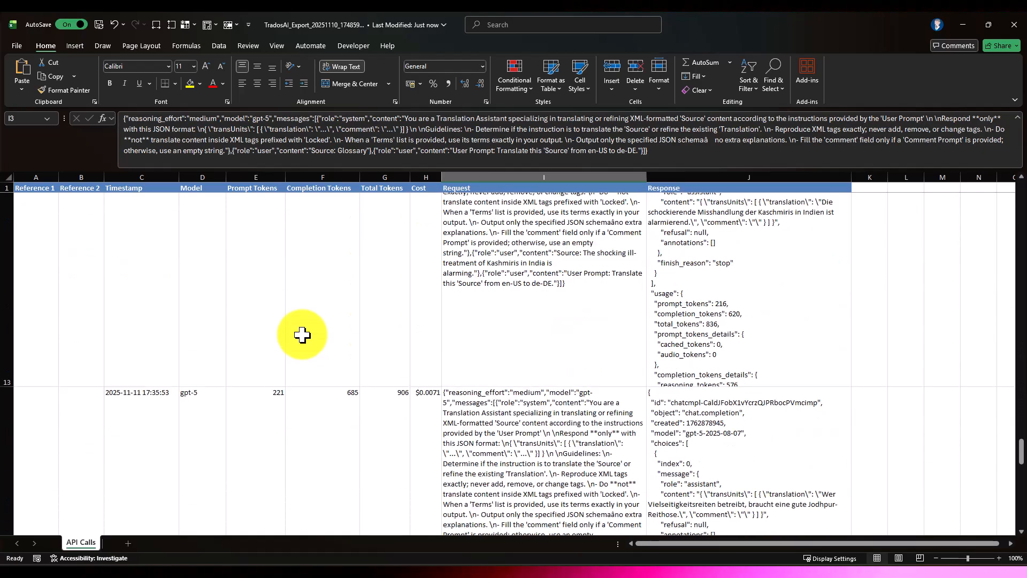
{"action": "scroll", "coordinate": [303, 335], "scroll_direction": "down", "scroll_amount": 5}
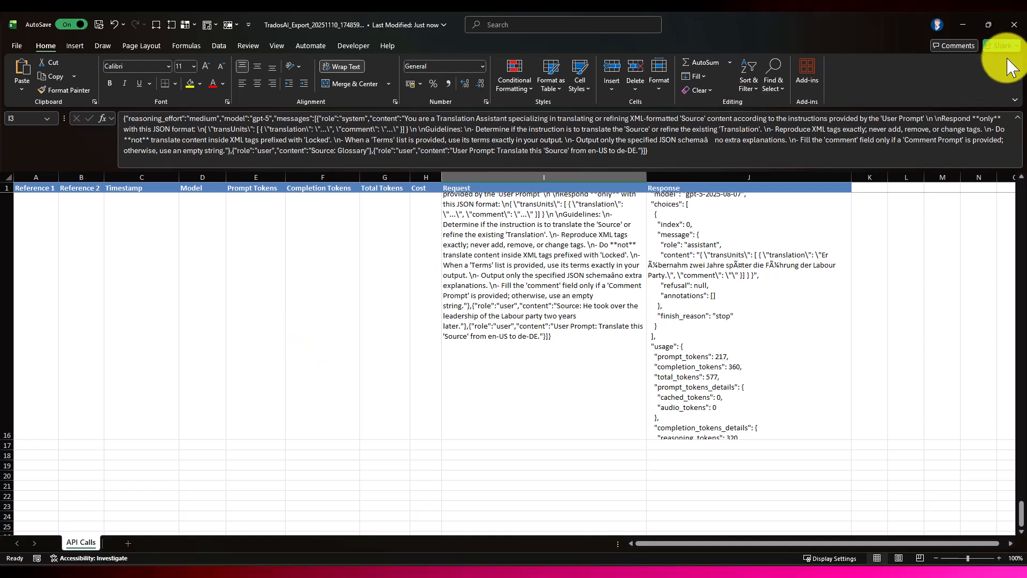
{"action": "left_click", "coordinate": [1014, 24]}
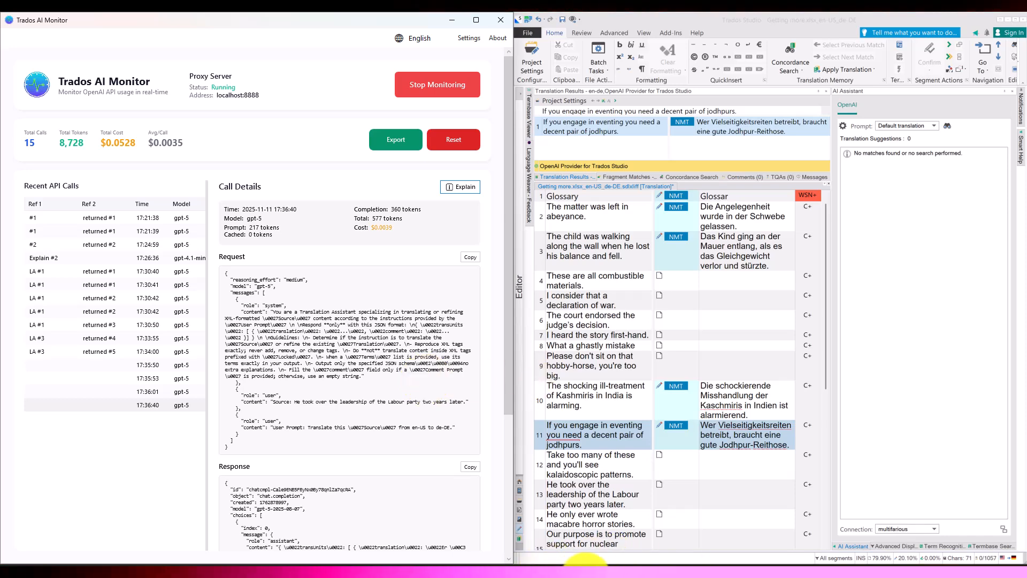
Step: Check the Proxy page in Windows Settings, and stop monitoring in Trados AI Monitor
{"action": "left_click", "coordinate": [587, 576]}
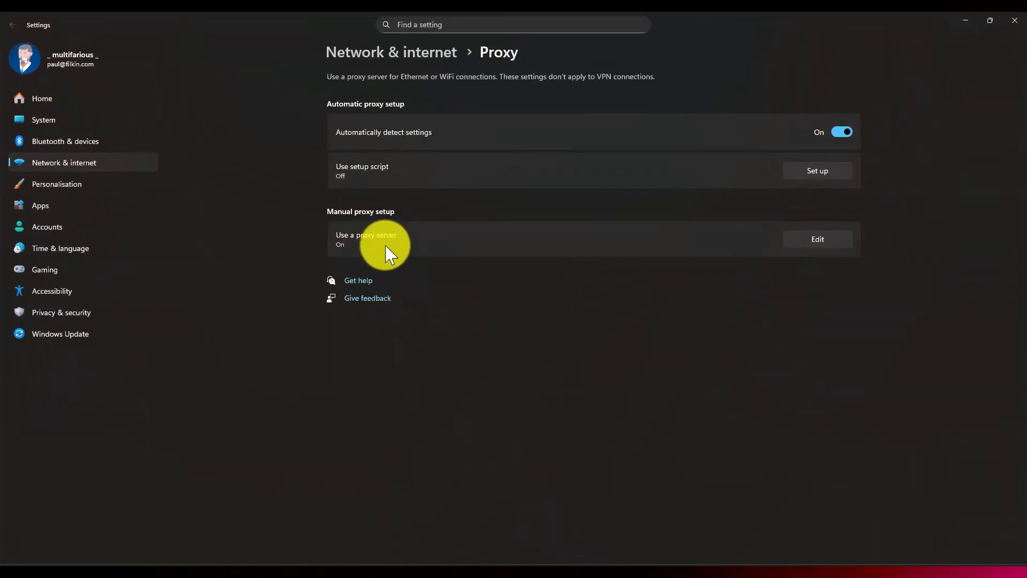
{"action": "key", "text": "alt+Tab"}
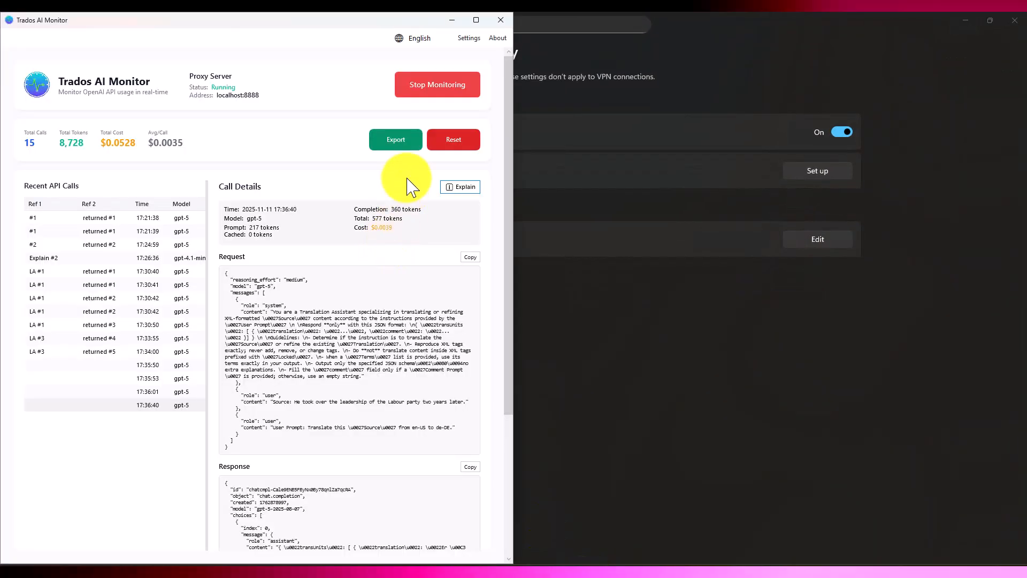
{"action": "left_click", "coordinate": [440, 86]}
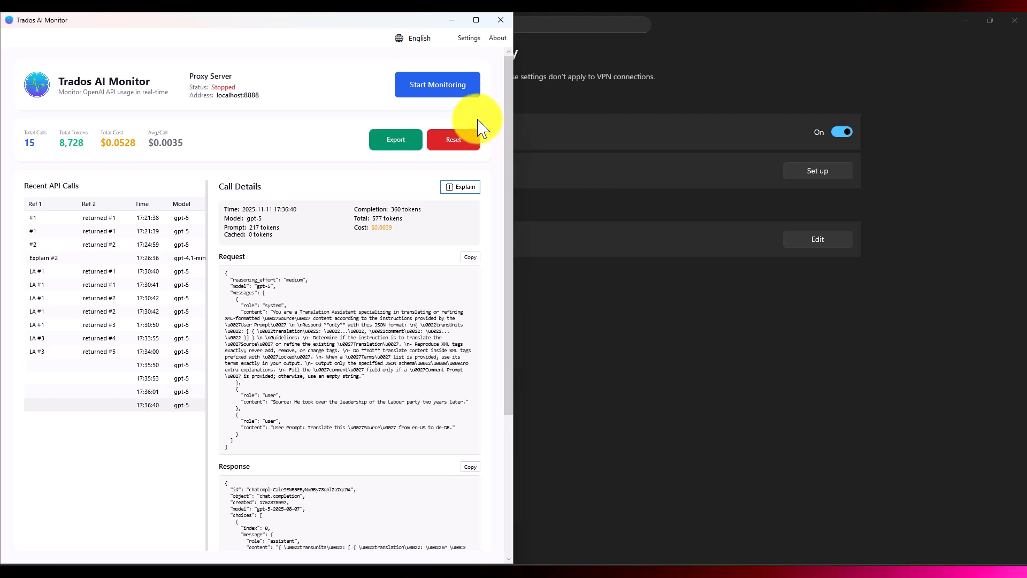
Step: Inspect the manual proxy server setup in Windows Settings, dismiss its dialog without saving, and close Settings
{"action": "key", "text": "alt+Tab"}
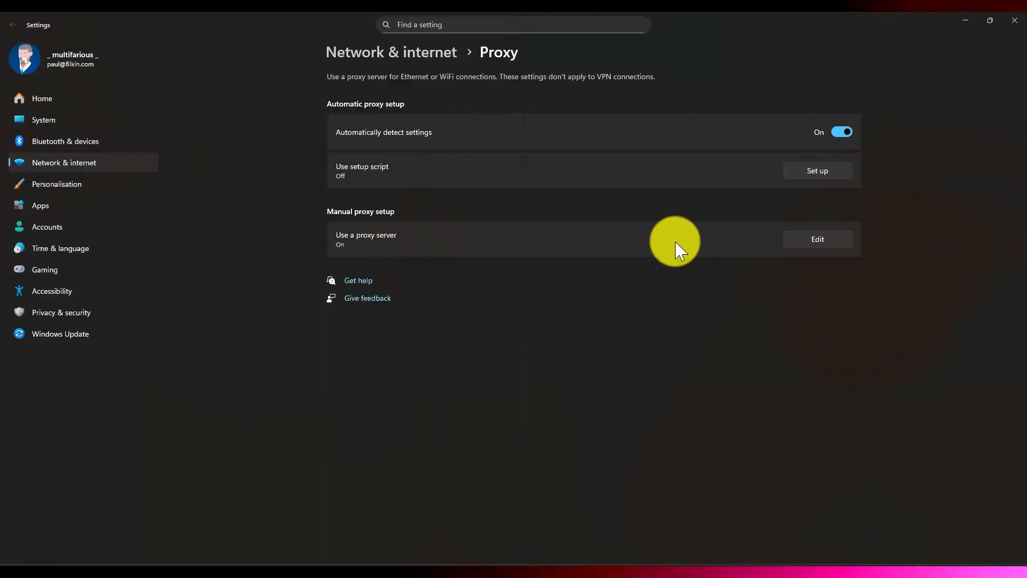
{"action": "left_click", "coordinate": [817, 245]}
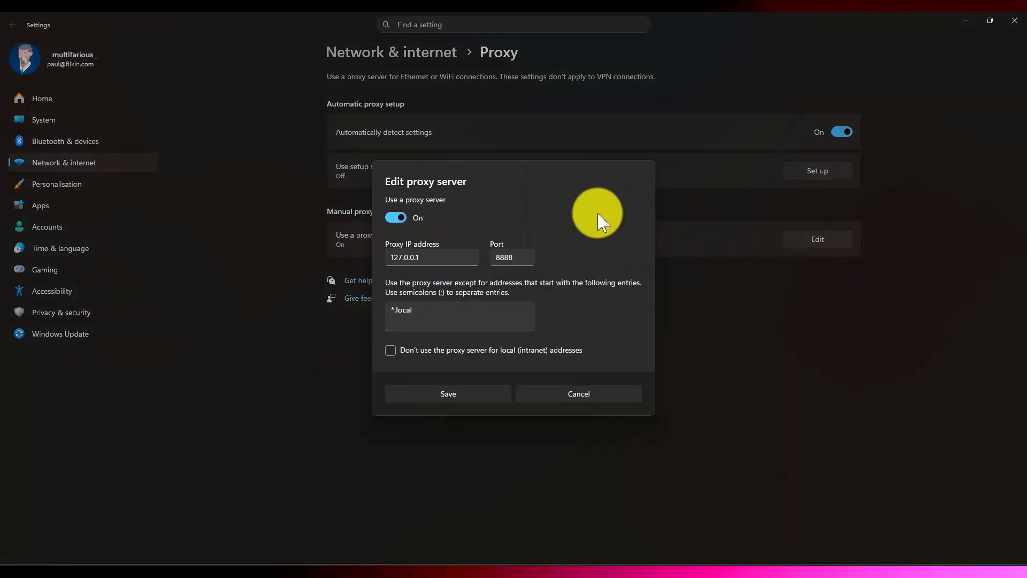
{"action": "left_click", "coordinate": [579, 398]}
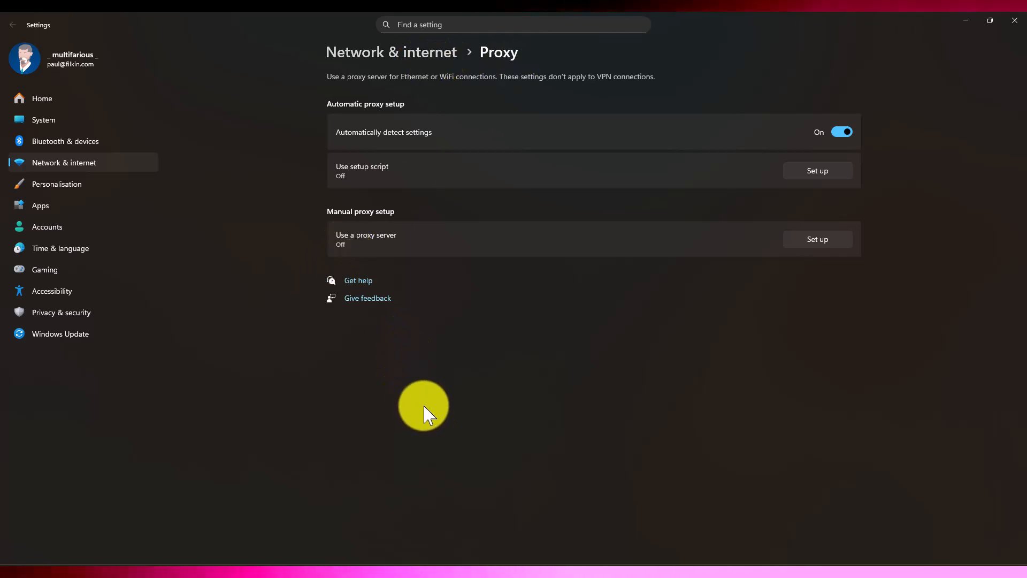
{"action": "left_click", "coordinate": [1016, 21]}
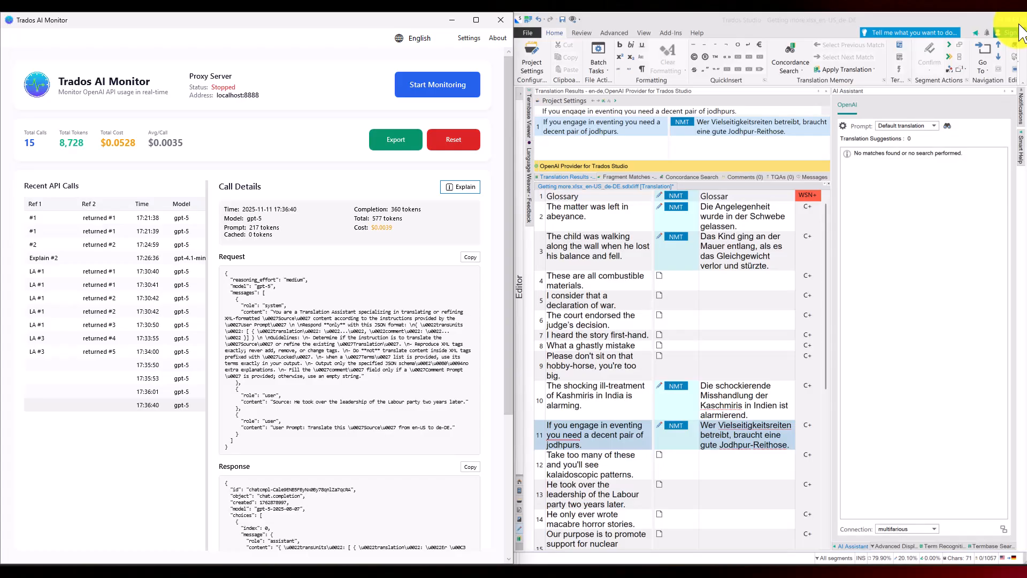